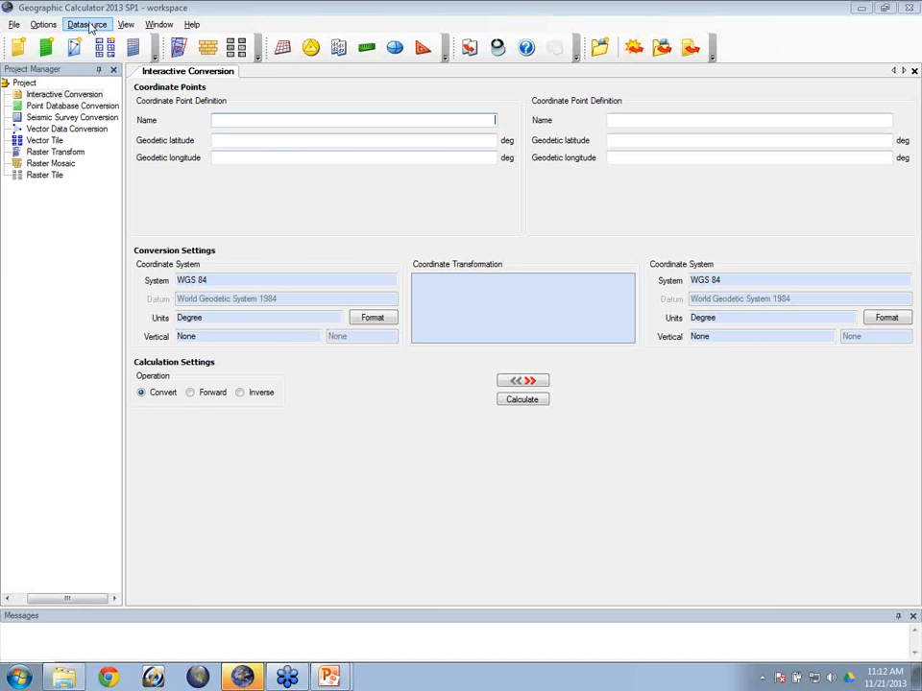
Step: Glance at the datasource definitions list, then open Administrative Settings from the Options menu
click(88, 26)
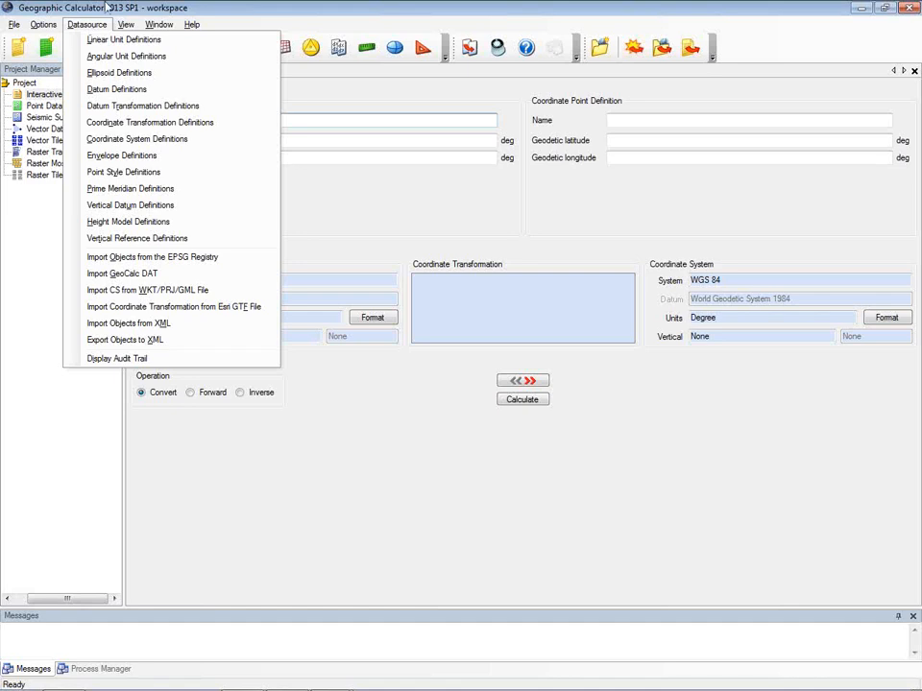
click(162, 8)
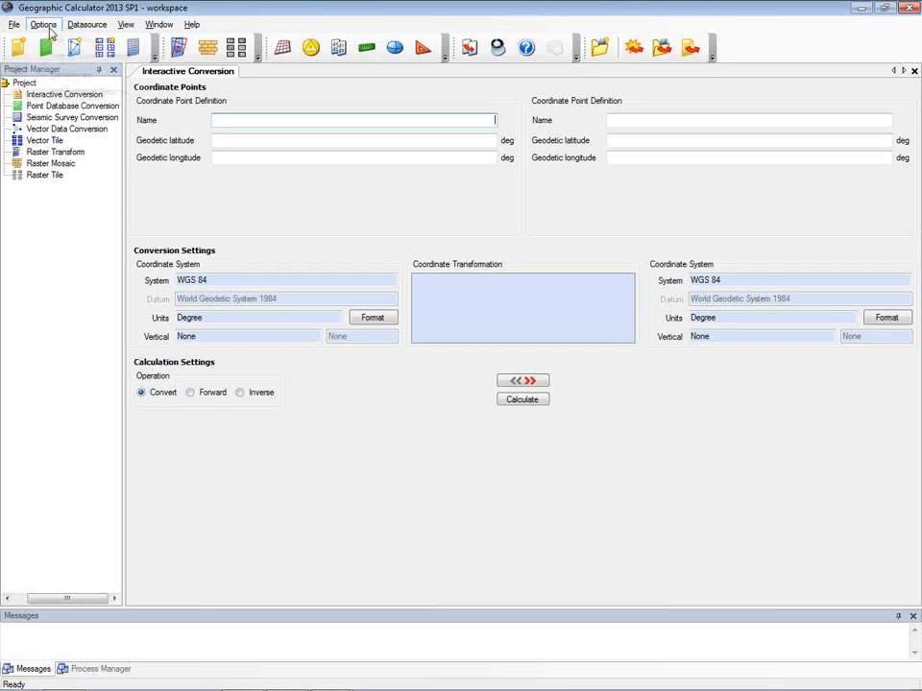
click(48, 26)
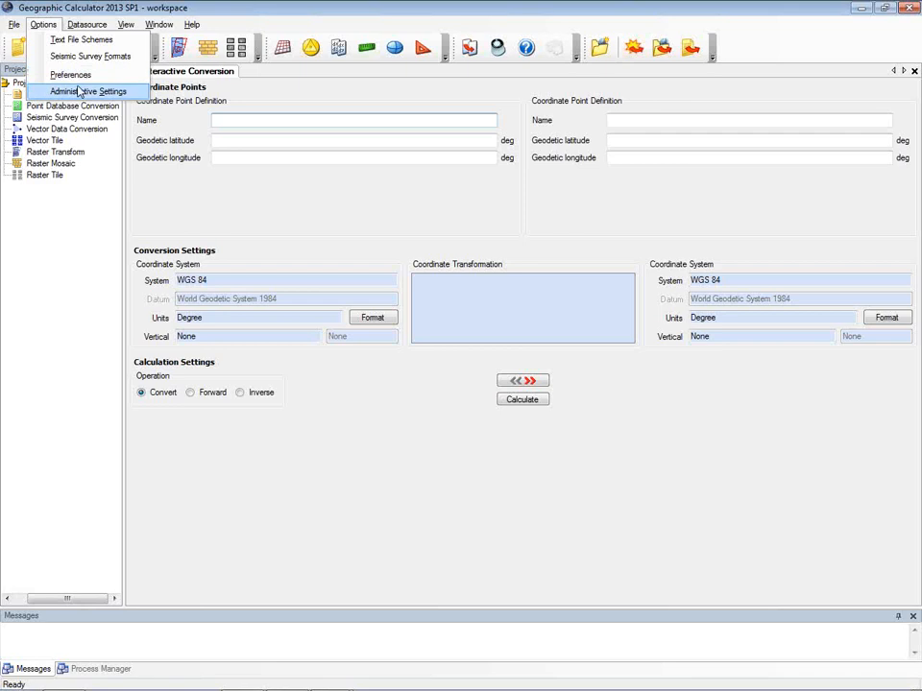
click(87, 93)
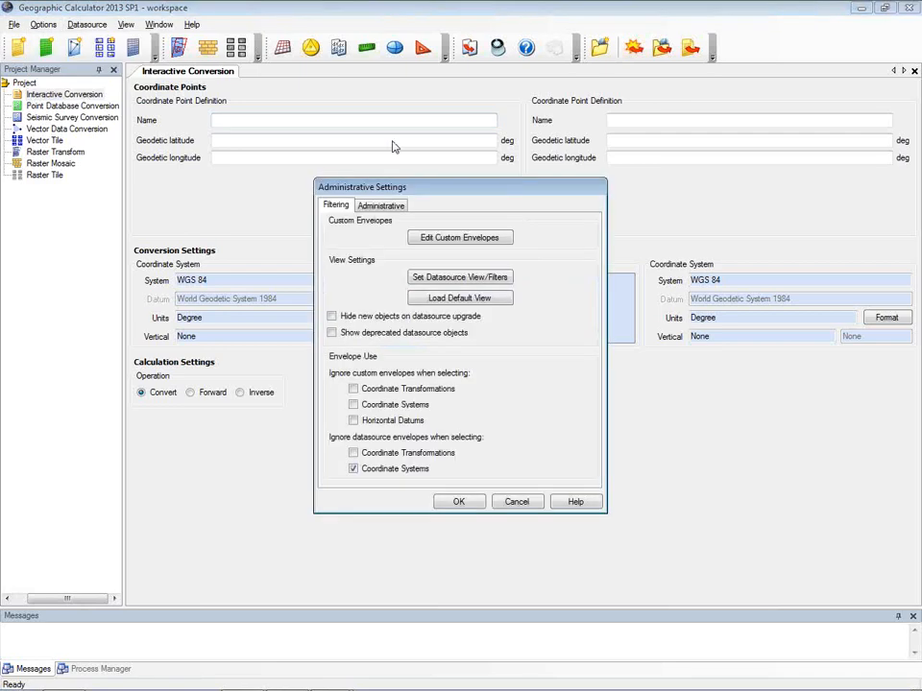
Step: Open the datasource view filter and list the Arctic systems under Coordinate Systems > Projected
click(447, 278)
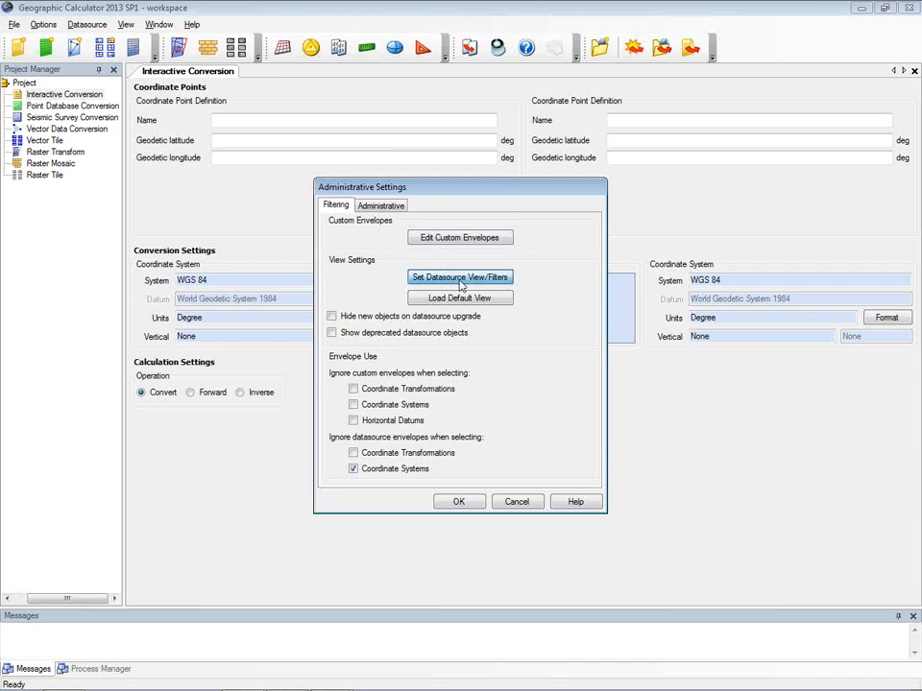
drag(457, 55, 364, 30)
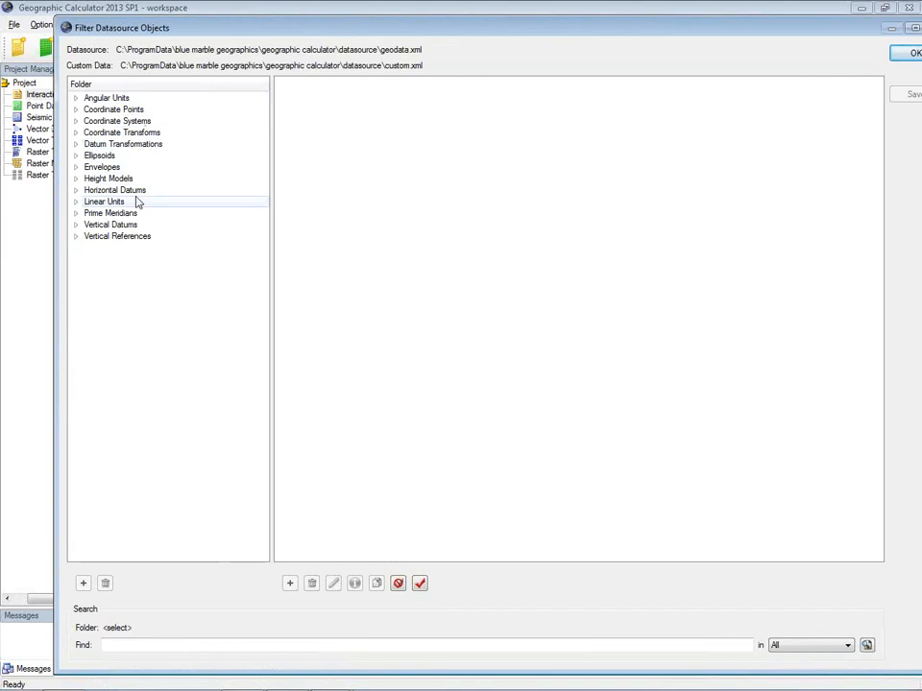
click(76, 122)
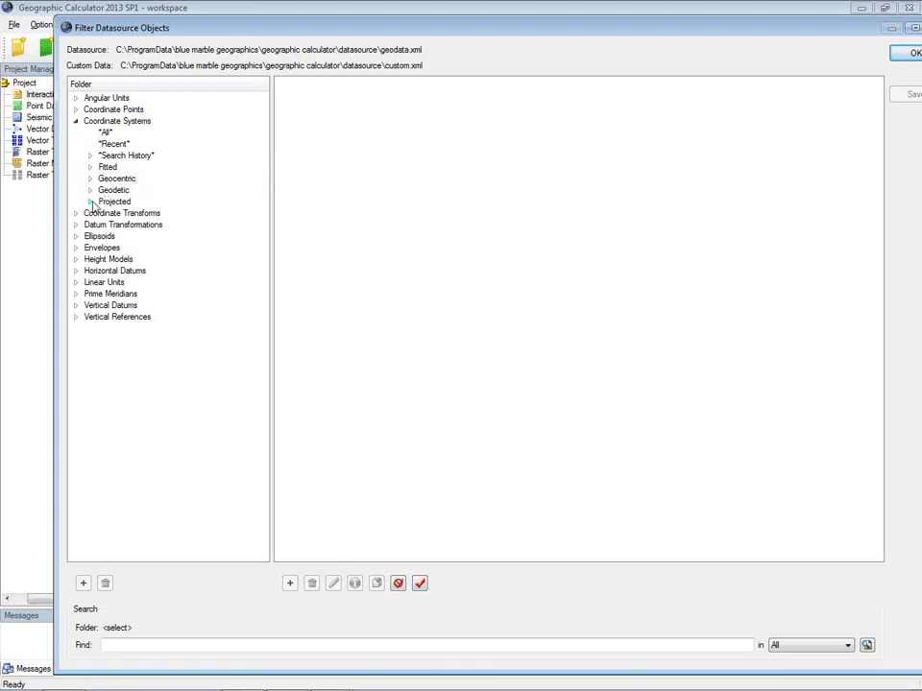
click(90, 201)
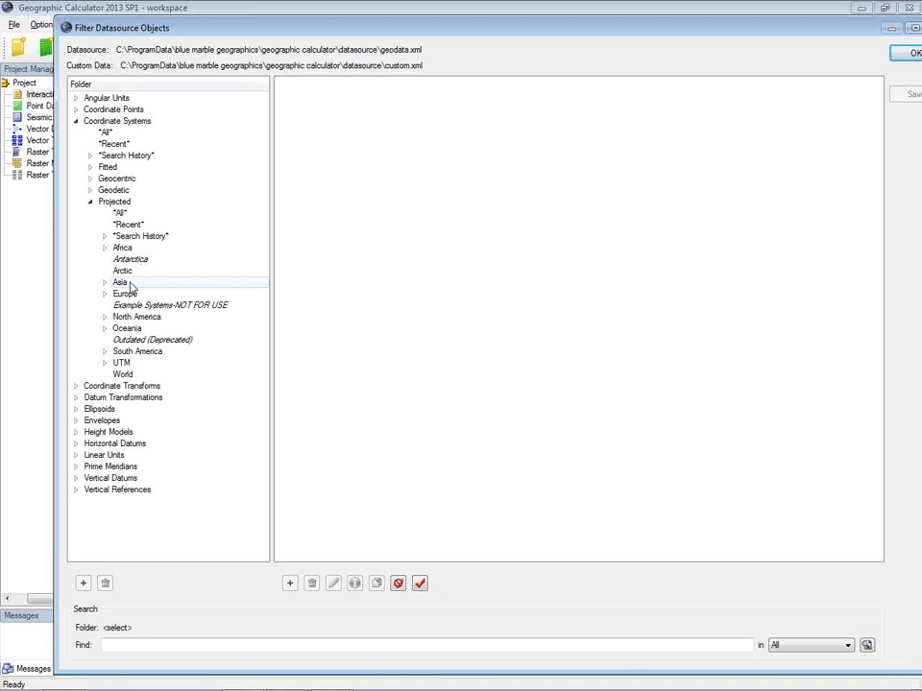
click(134, 272)
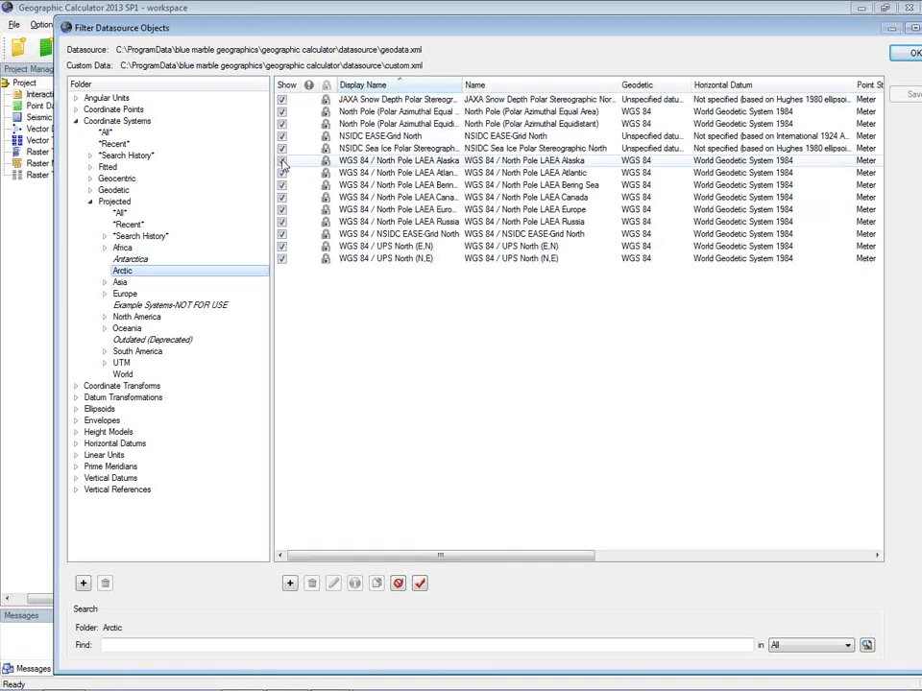
Step: Hide the Arctic folder from the datasource view and shift the filter window left
right_click(137, 277)
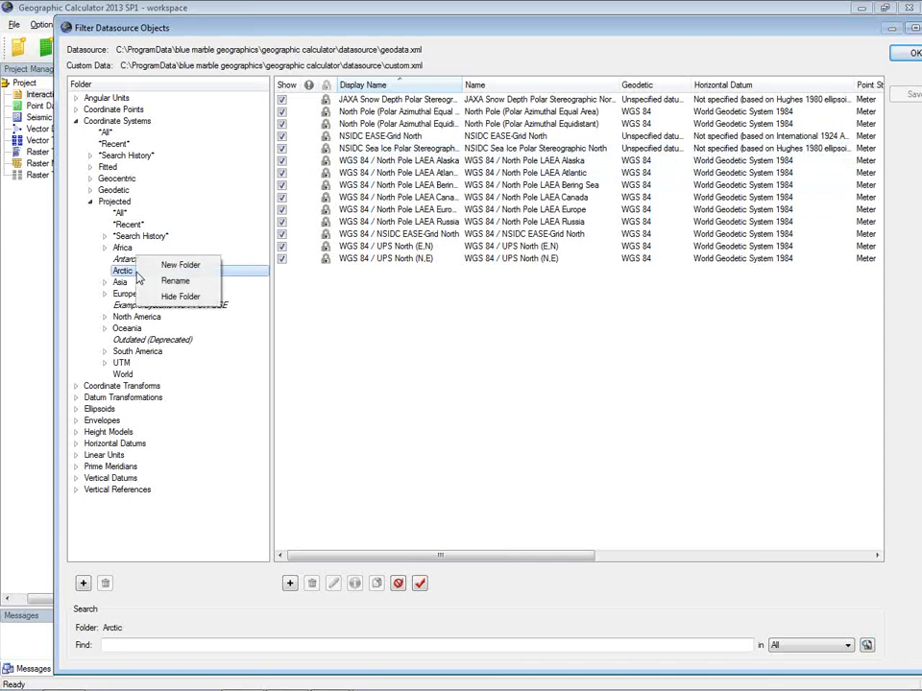
click(176, 298)
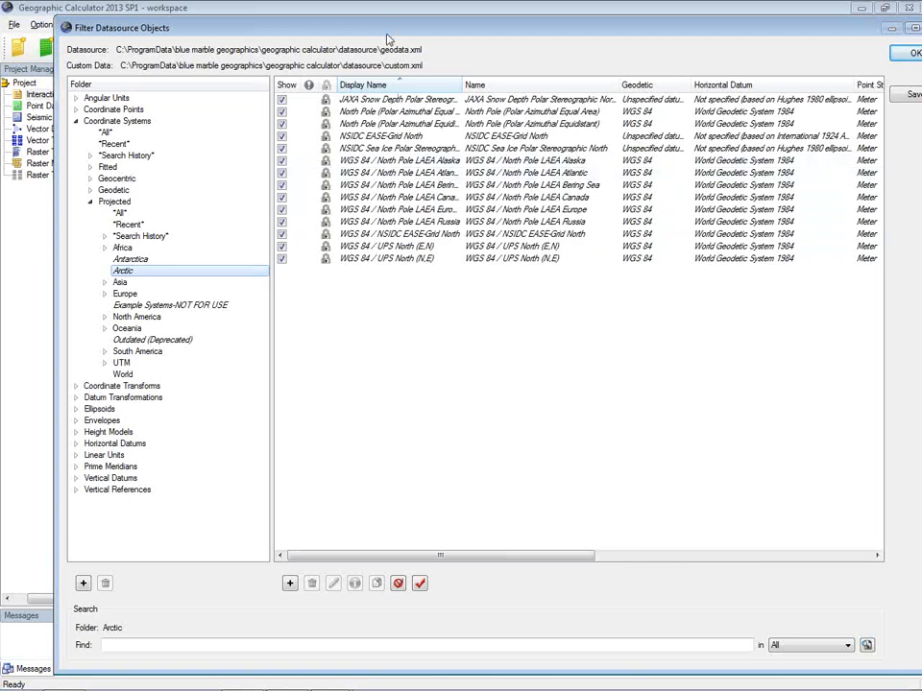
mouse_move(385, 34)
mouse_down()
mouse_move(342, 38)
mouse_move(372, 39)
mouse_up()
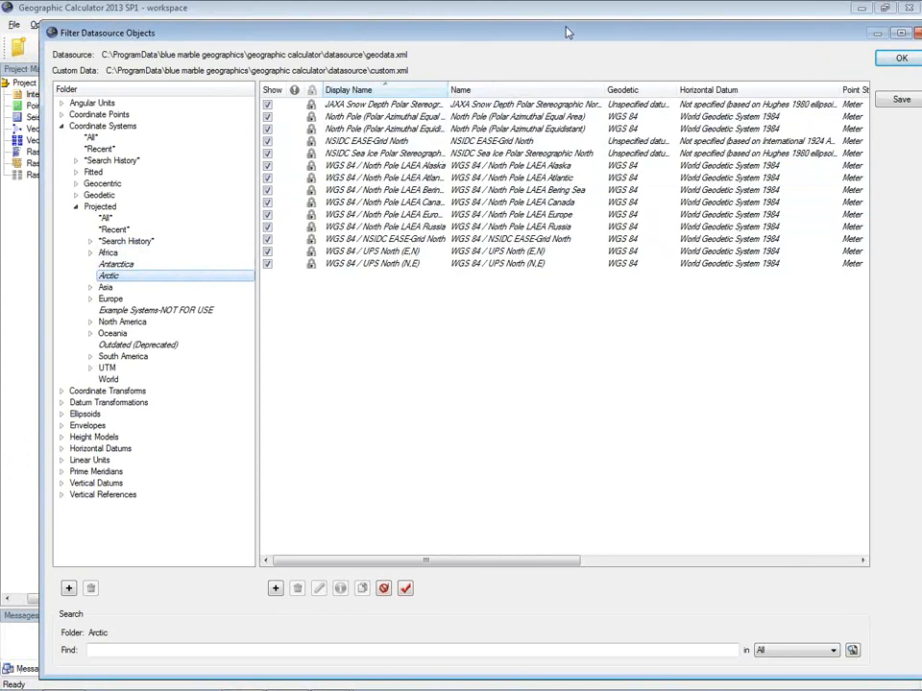
drag(566, 33, 513, 31)
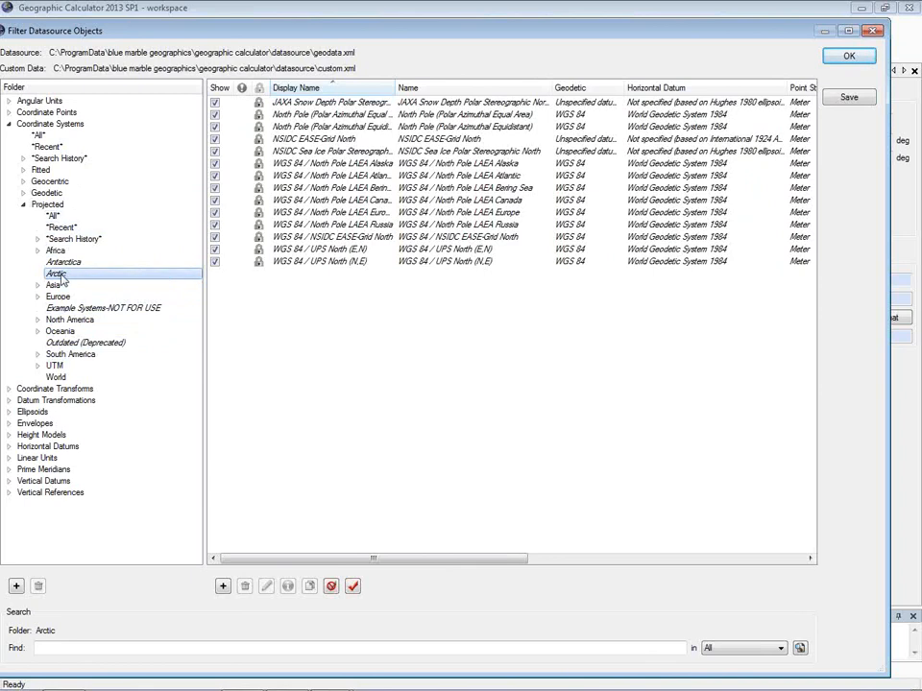
Step: Accept the filter, save it to view.xvw, close Administrative Settings, and Alt+Tab away
click(844, 55)
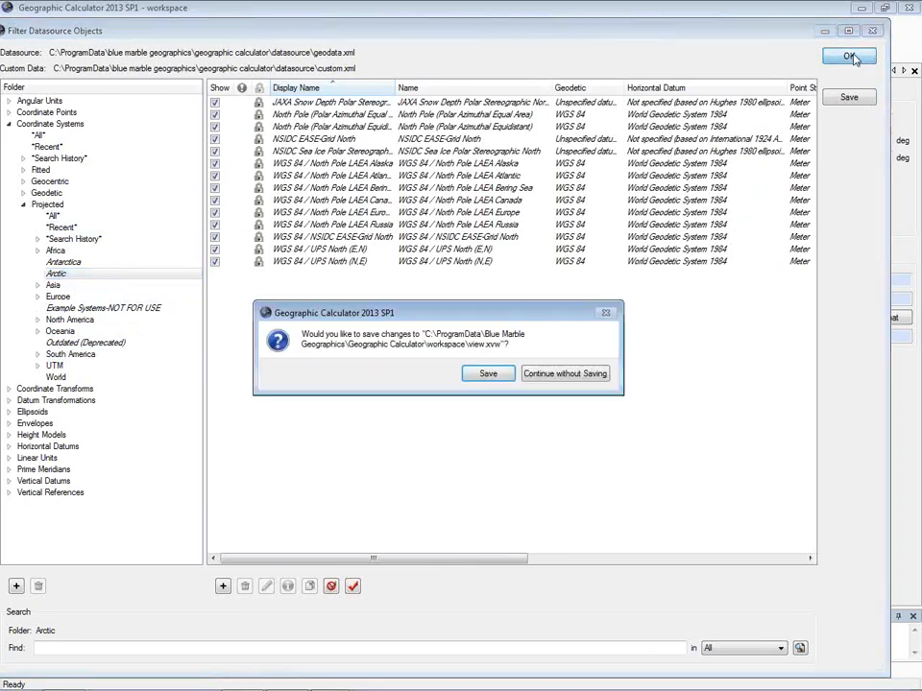
click(496, 381)
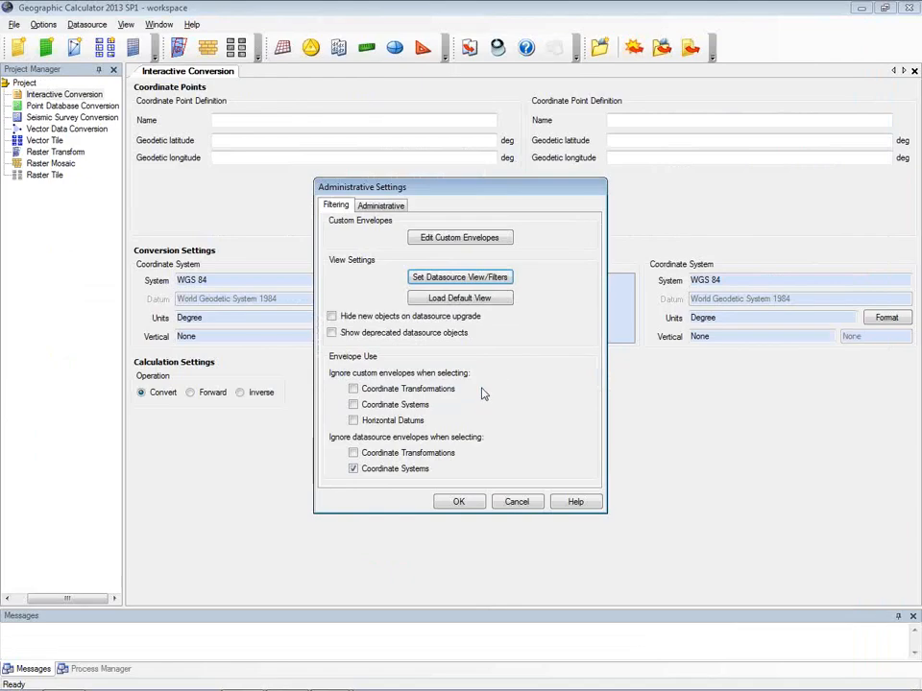
click(475, 504)
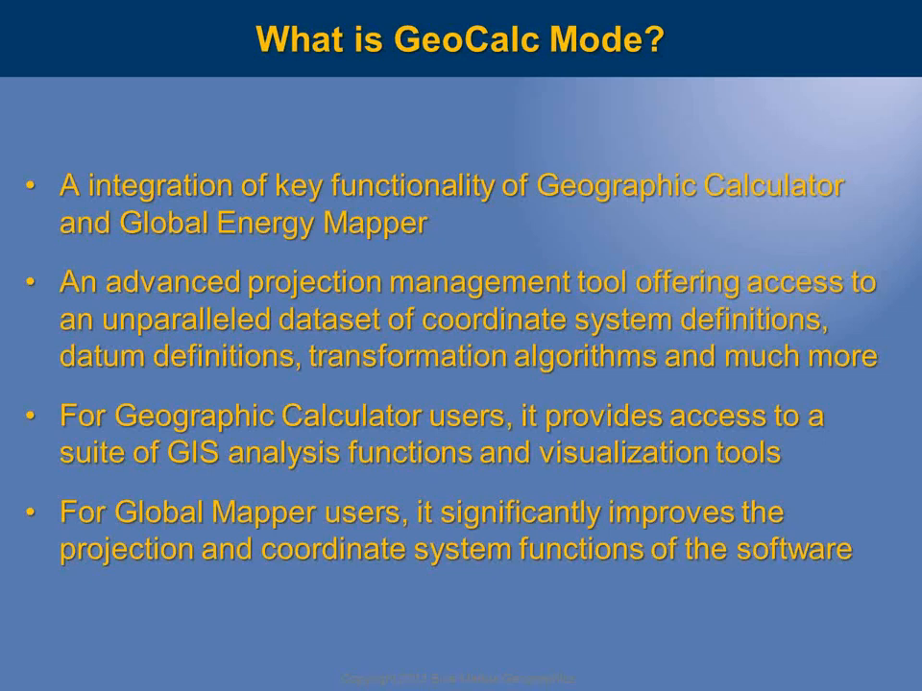
key(alt+Tab)
key(alt+Tab)
key(alt+Tab)
key(alt+Tab)
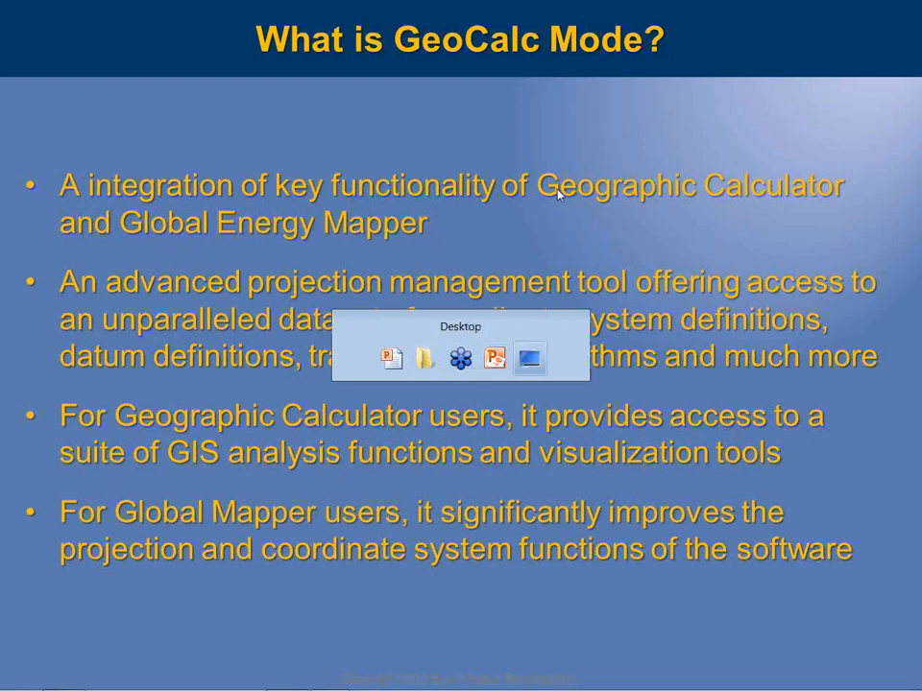
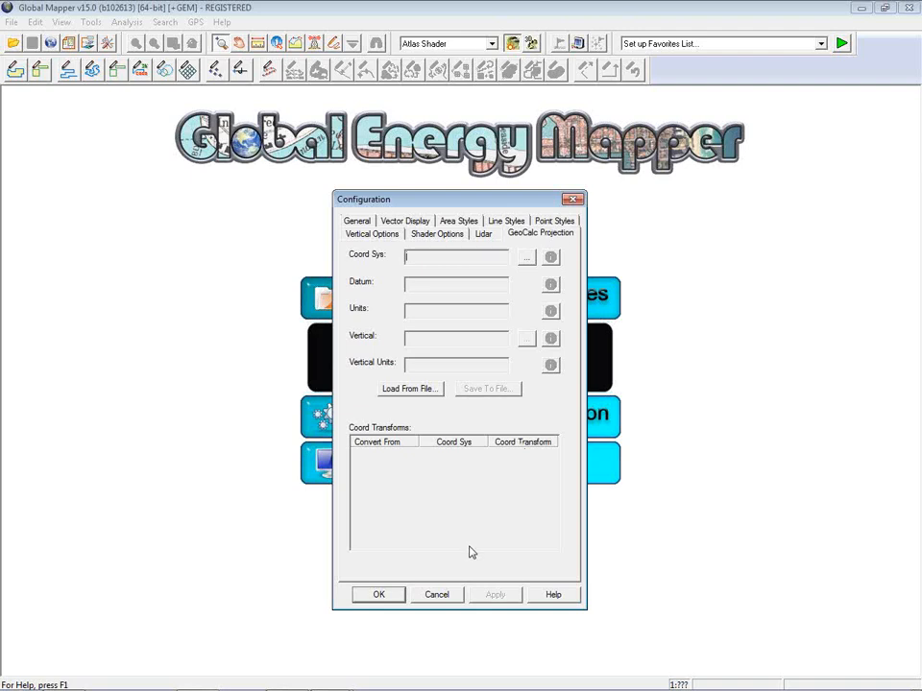
Step: Cancel the configuration settings, load the recent Maine.shp file, and show the loaded layer list
click(444, 599)
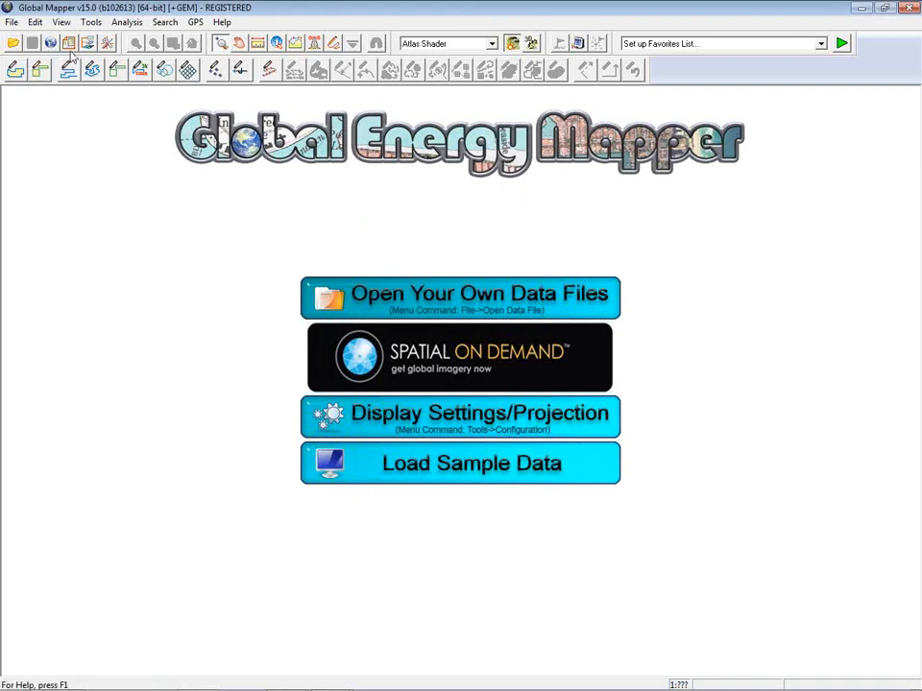
click(14, 21)
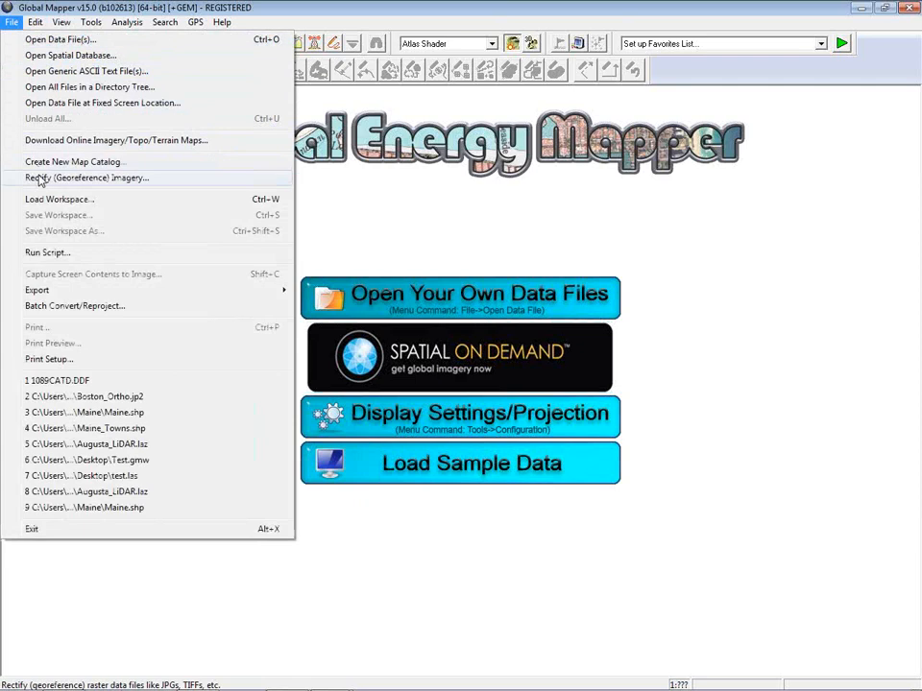
click(121, 413)
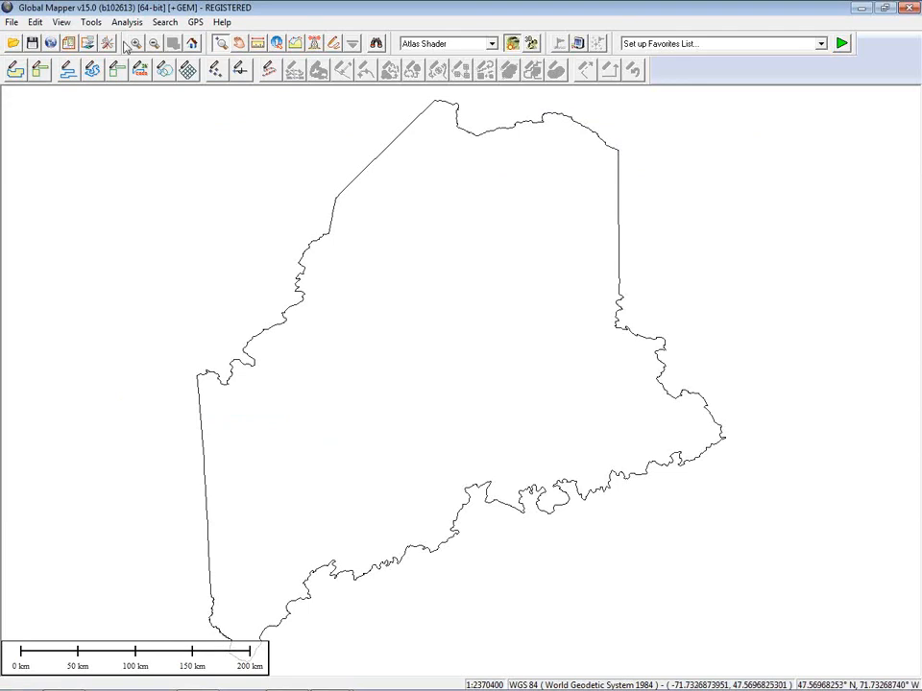
click(89, 45)
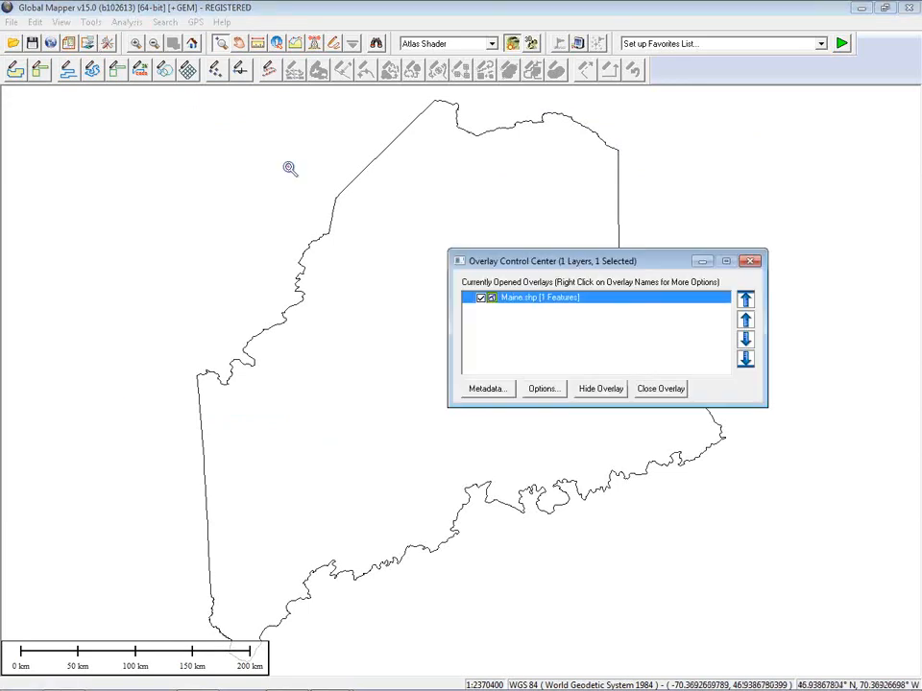
click(544, 390)
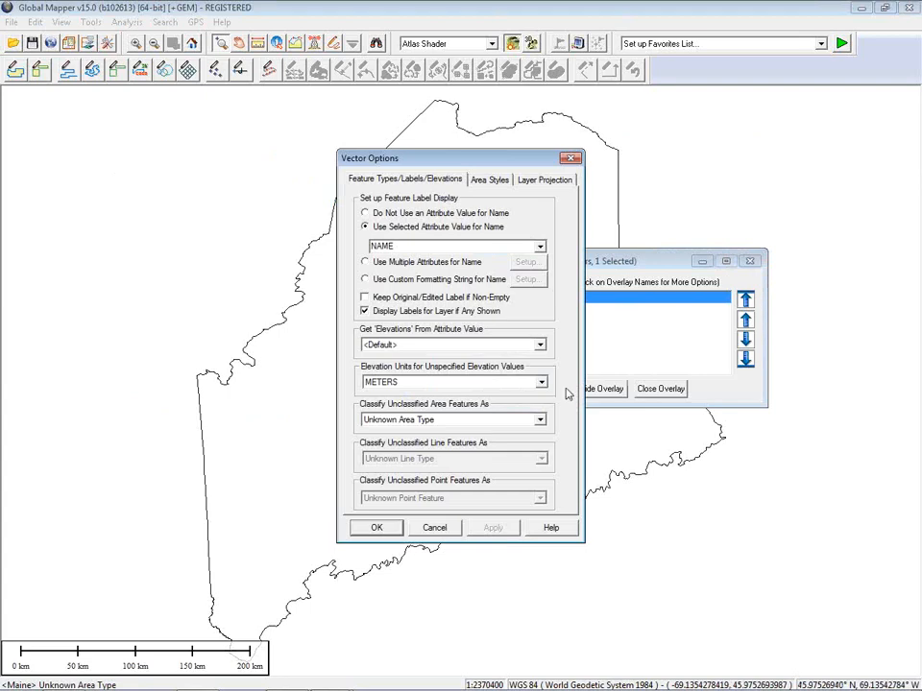
click(544, 183)
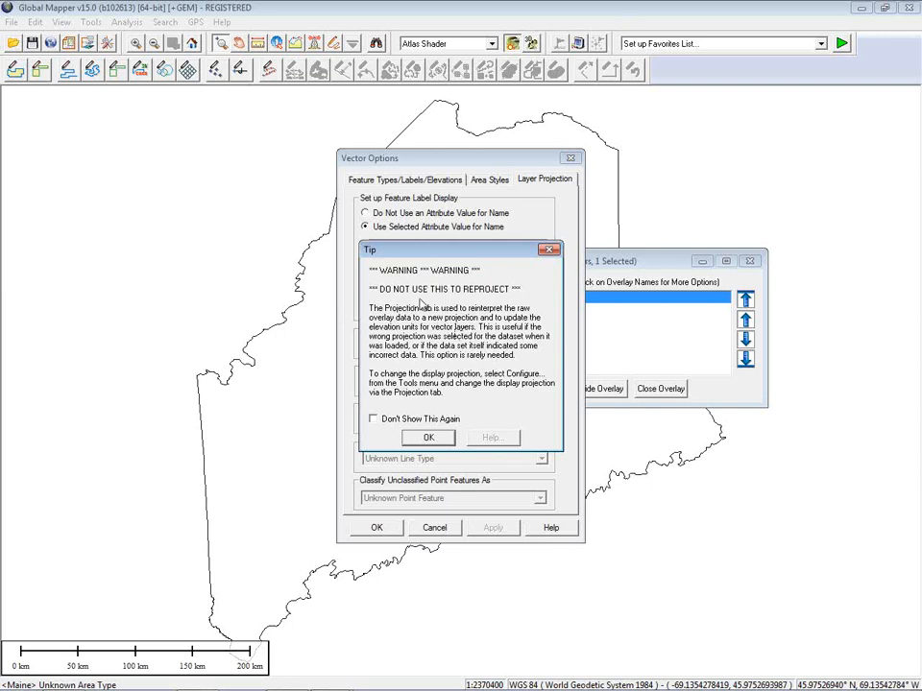
click(431, 437)
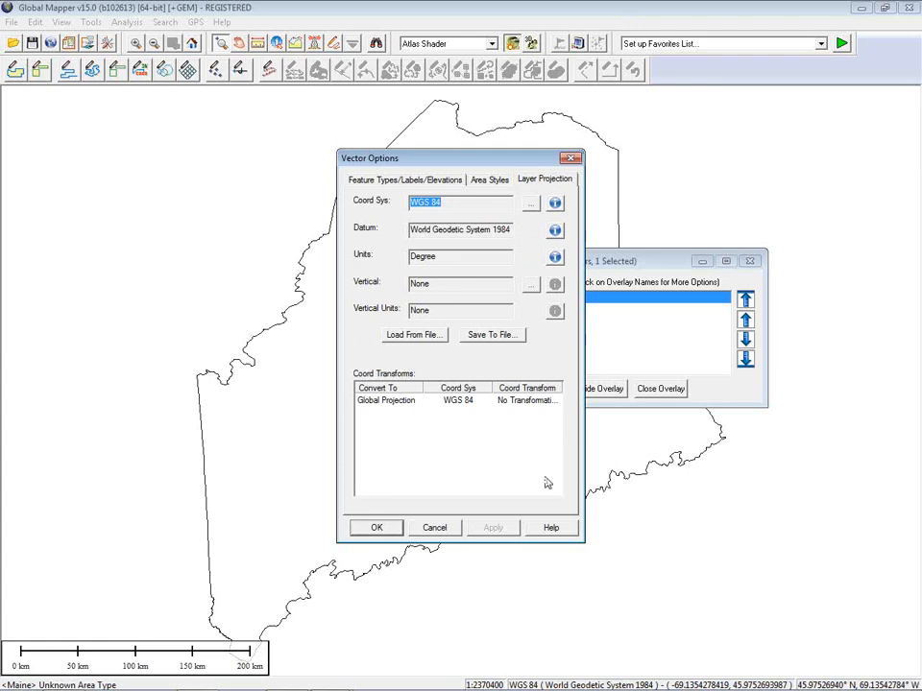
click(436, 528)
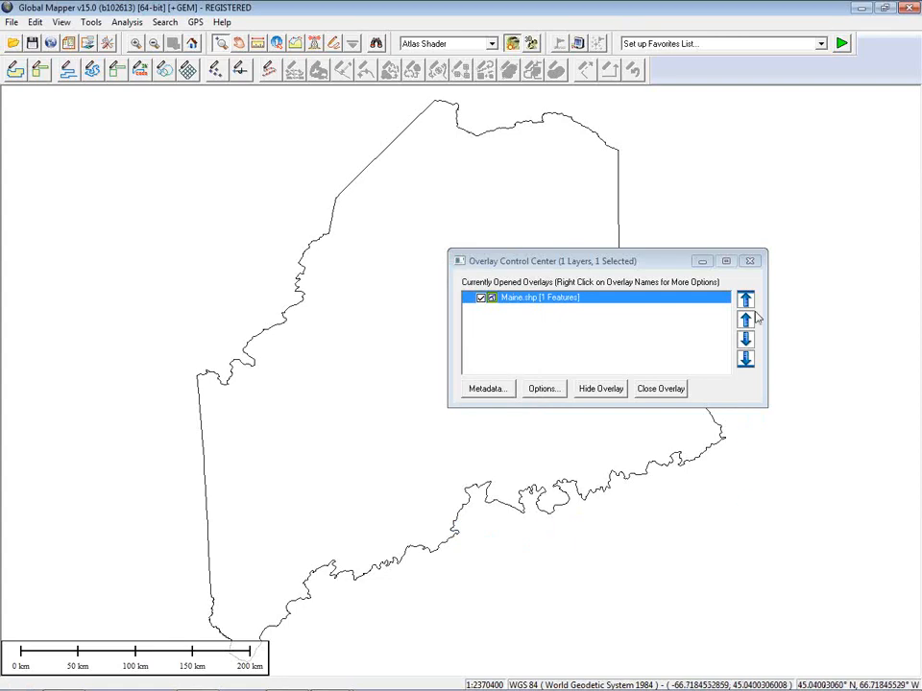
Step: Close the Overlay Control Center so the Maine.shp outline fills the map in WGS 84
click(750, 262)
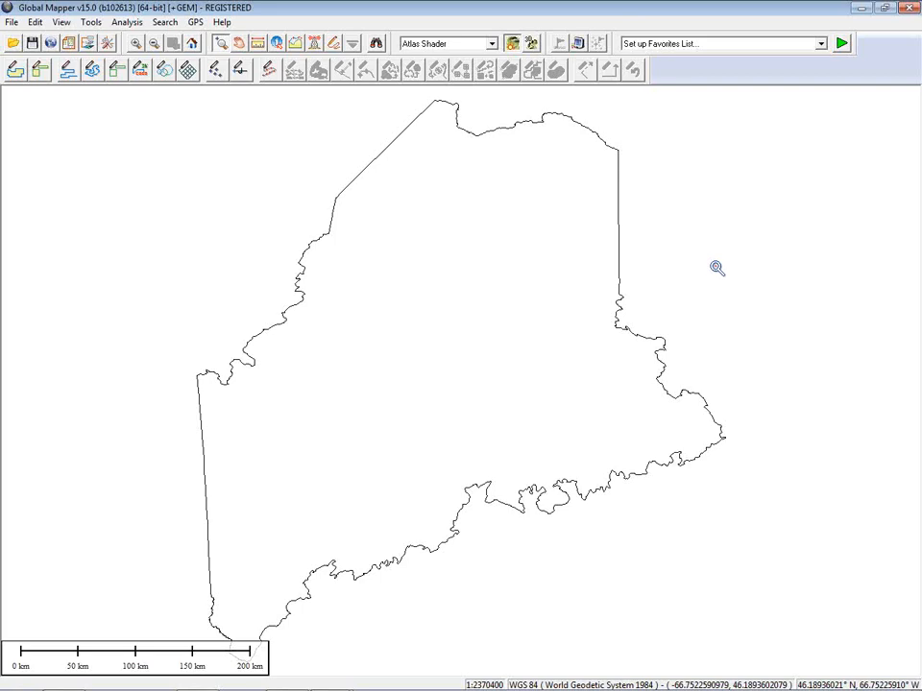
Step: Open Configuration on the GeoCalc Projection tab showing WGS 84 in degrees, and reposition the dialog
click(109, 45)
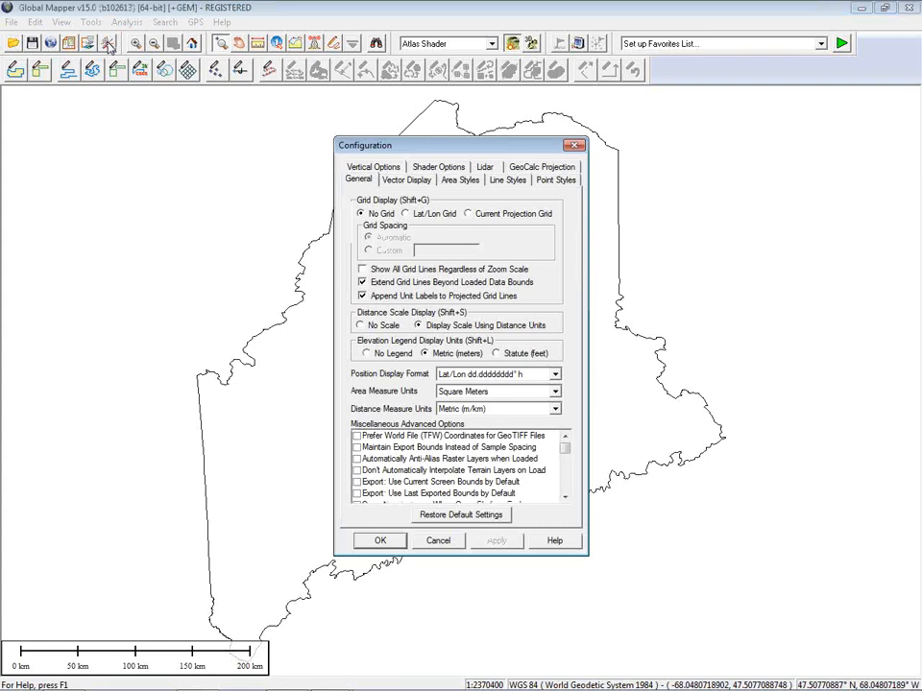
click(533, 173)
drag(502, 151, 483, 109)
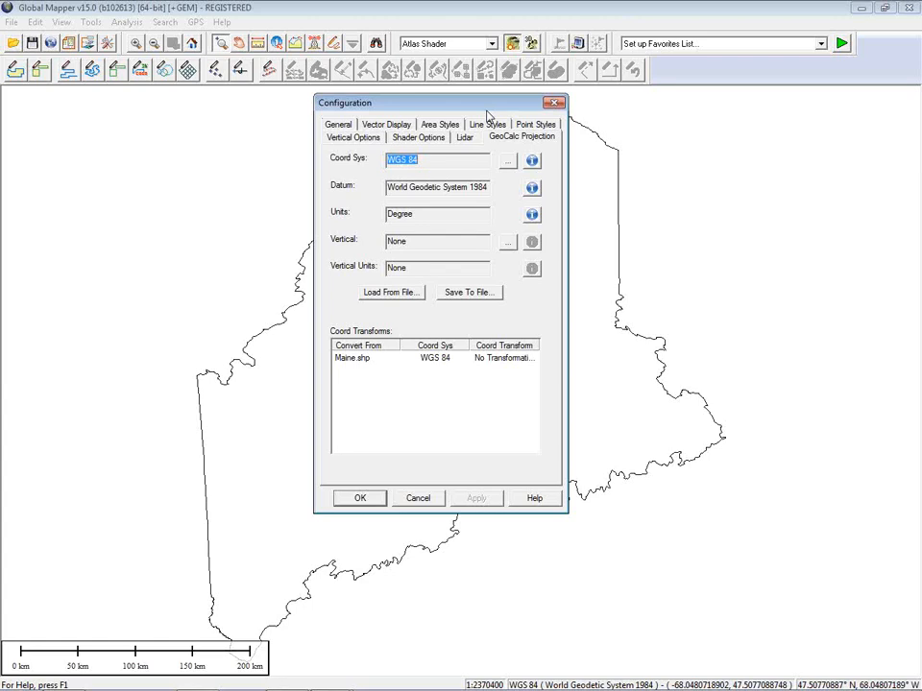
drag(487, 111, 499, 159)
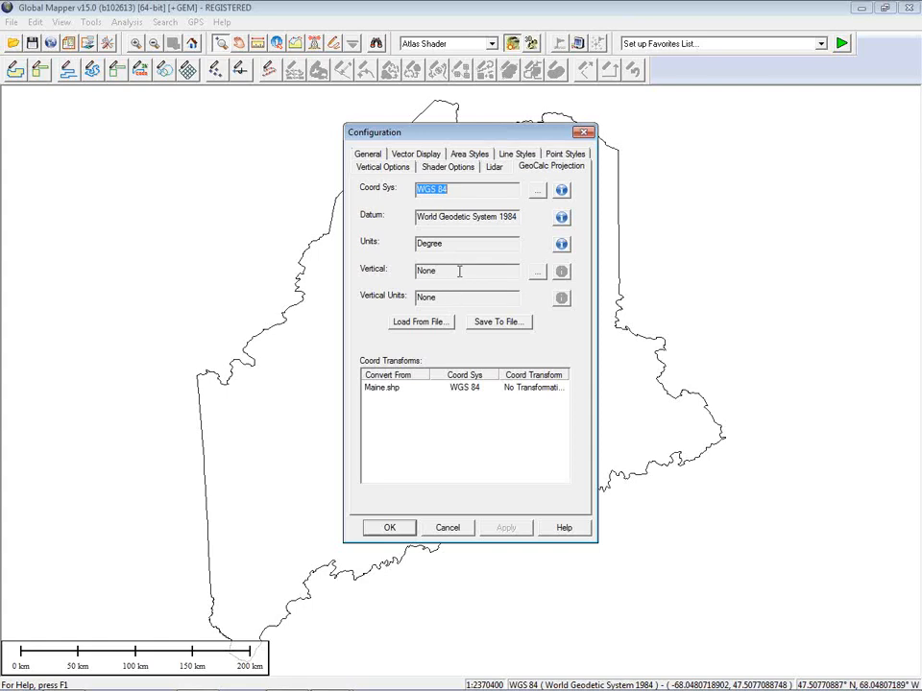
click(561, 192)
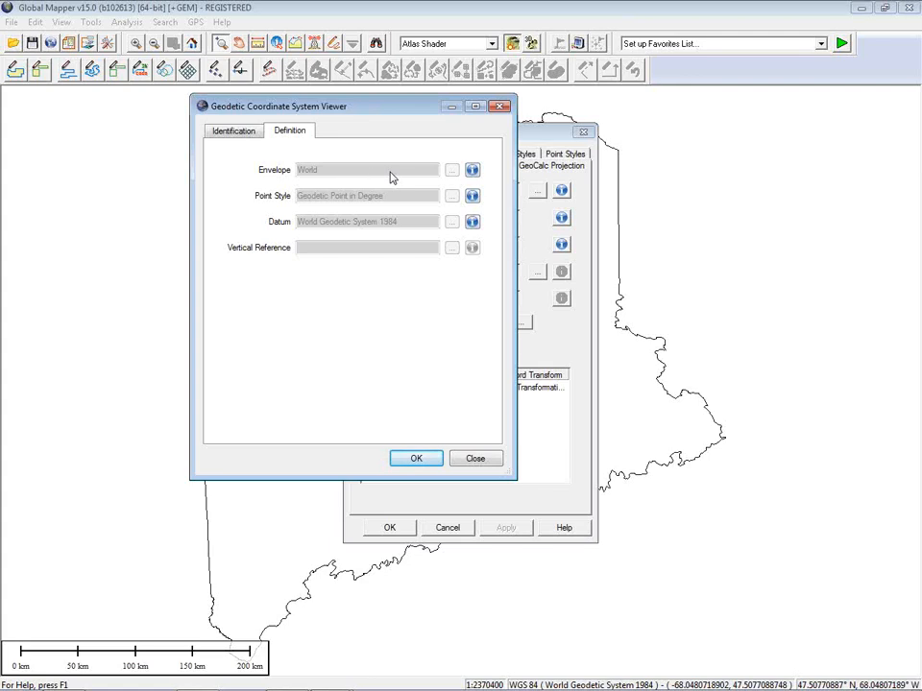
click(243, 135)
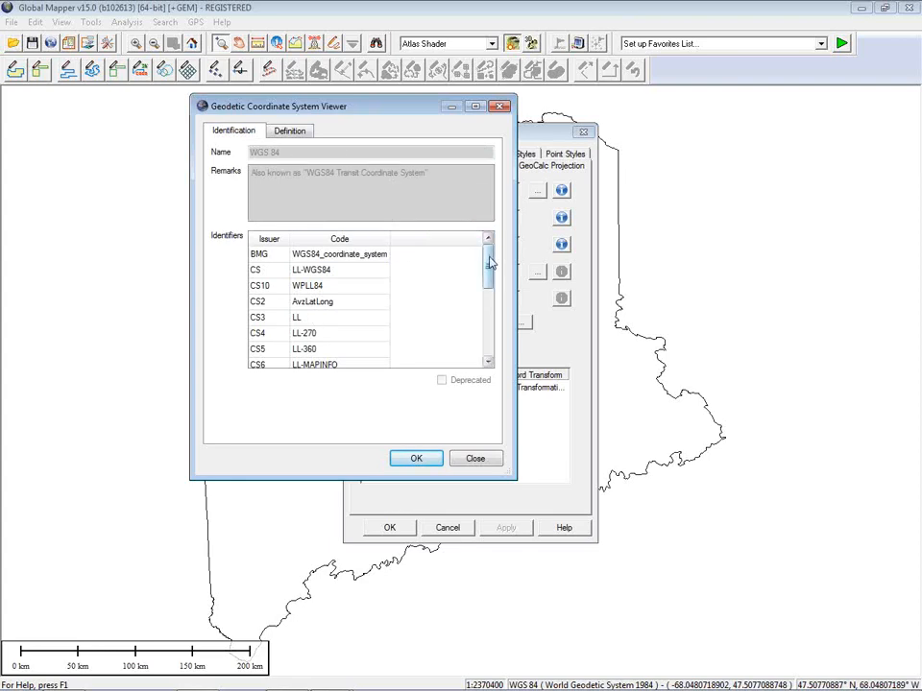
scroll(486, 263, down, 1)
drag(487, 262, 488, 314)
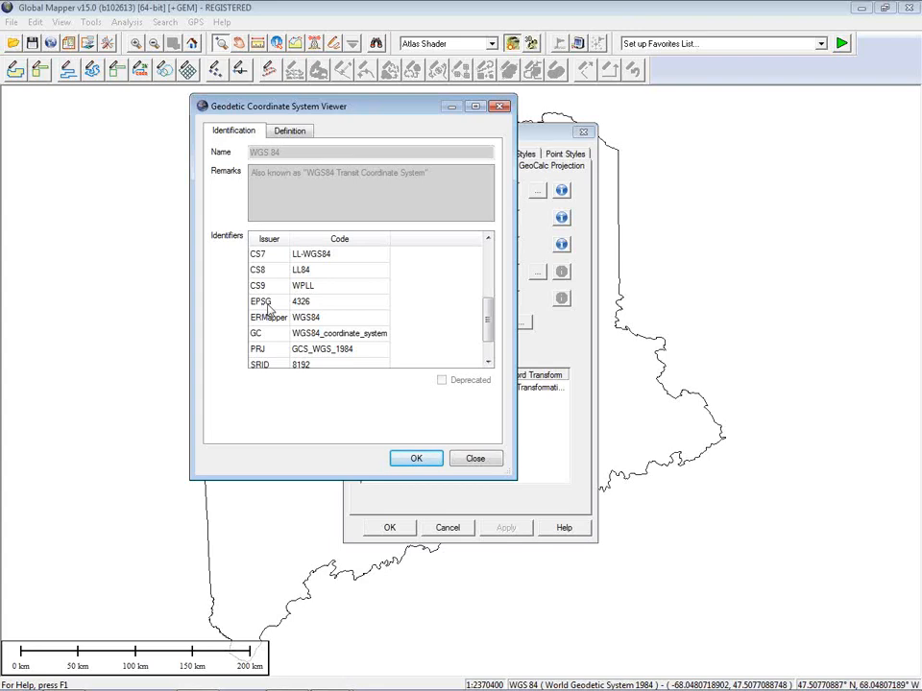
click(474, 458)
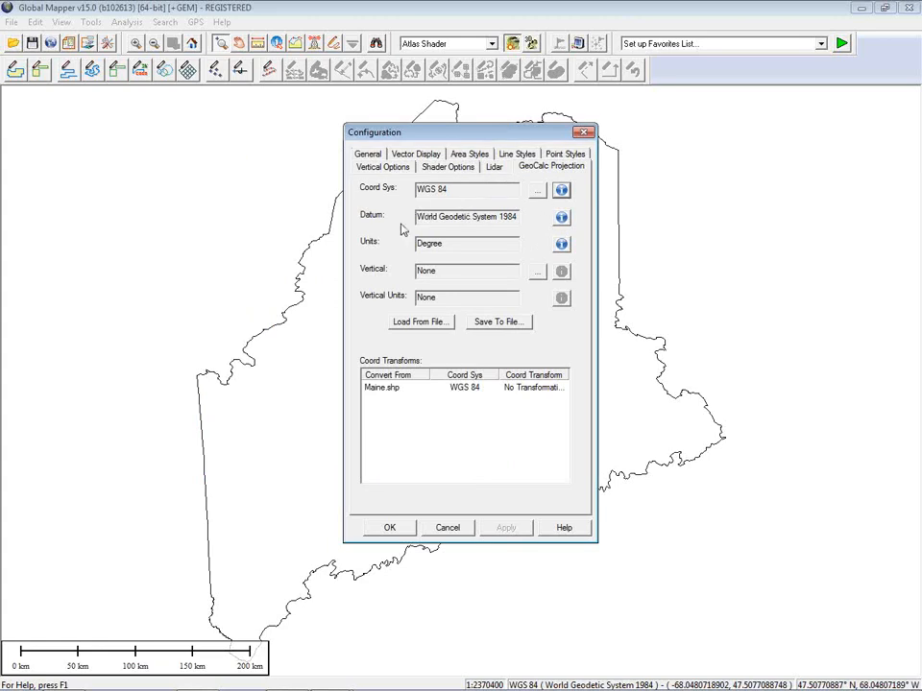
Step: Review the World Geodetic System 1984 datum details, then cancel Configuration and unload Maine.shp with Ctrl+U
click(561, 217)
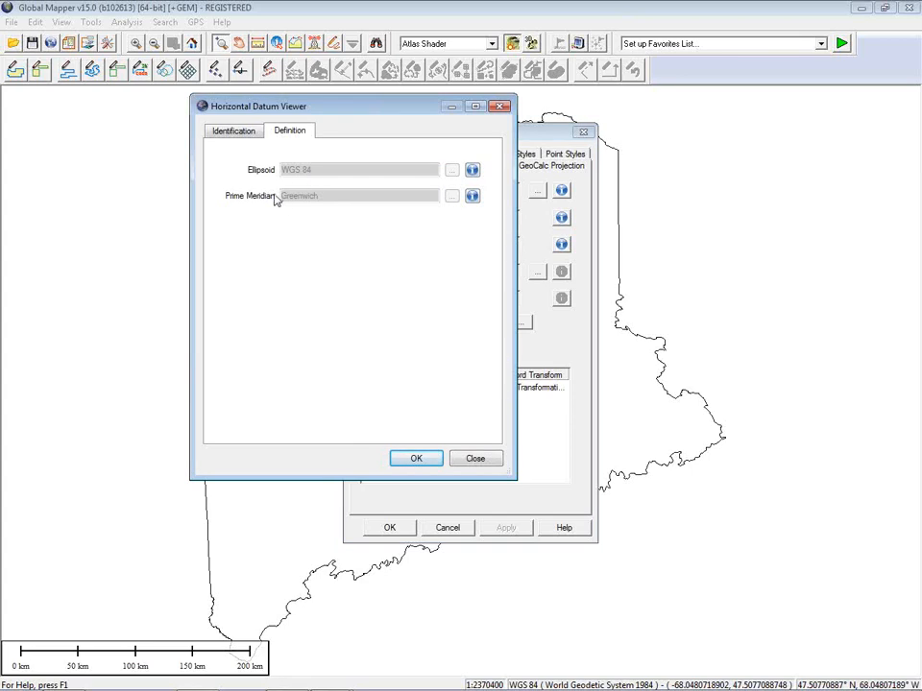
click(235, 131)
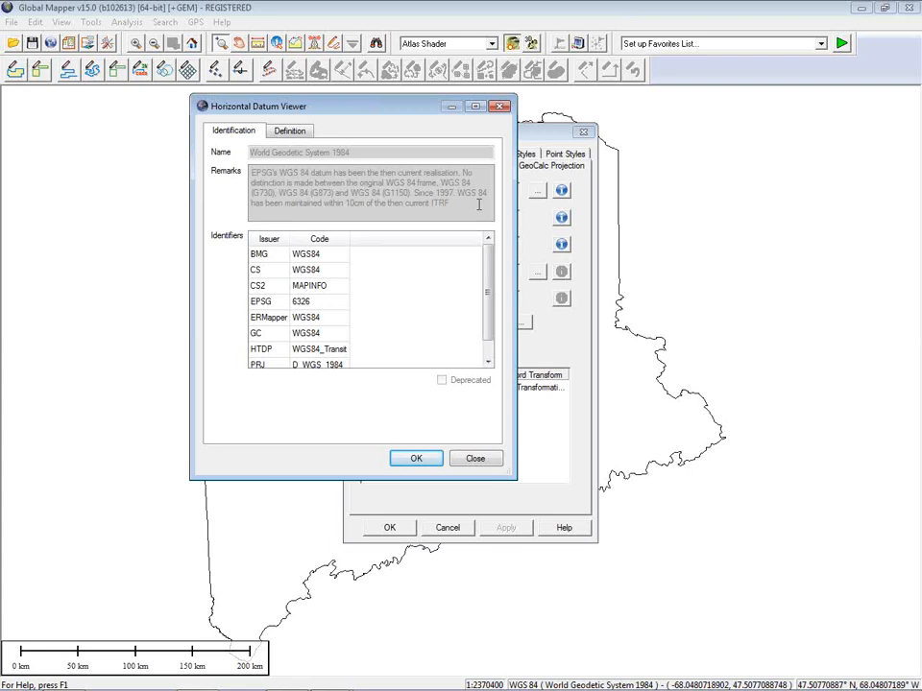
click(473, 458)
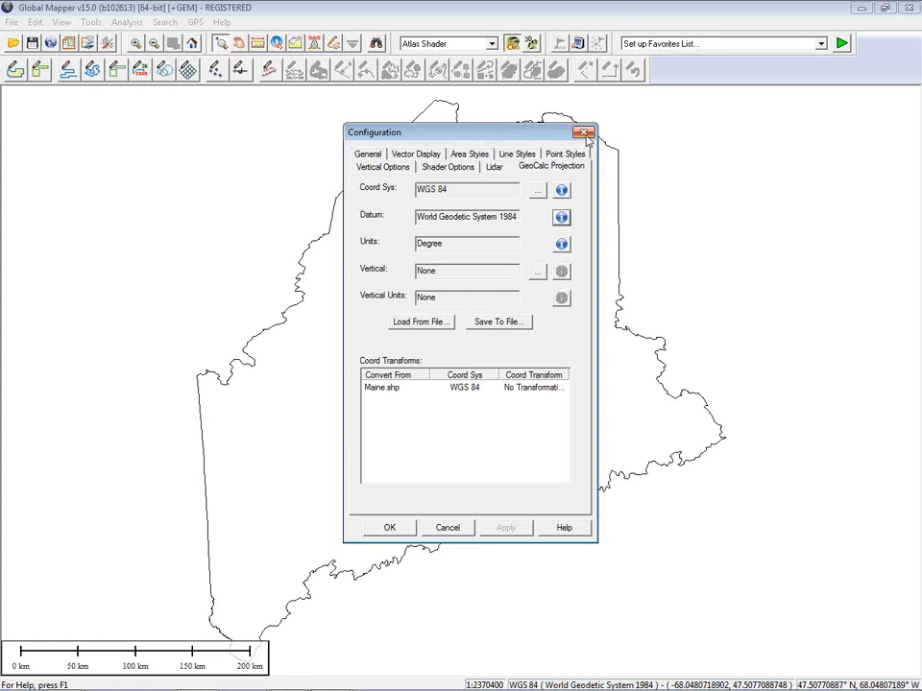
click(449, 528)
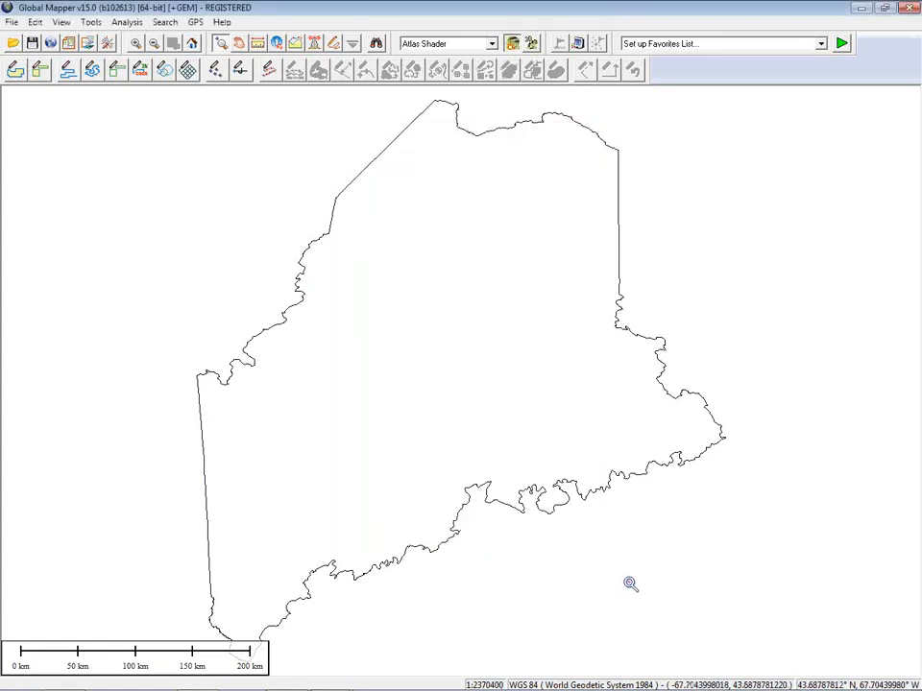
key(ctrl+u)
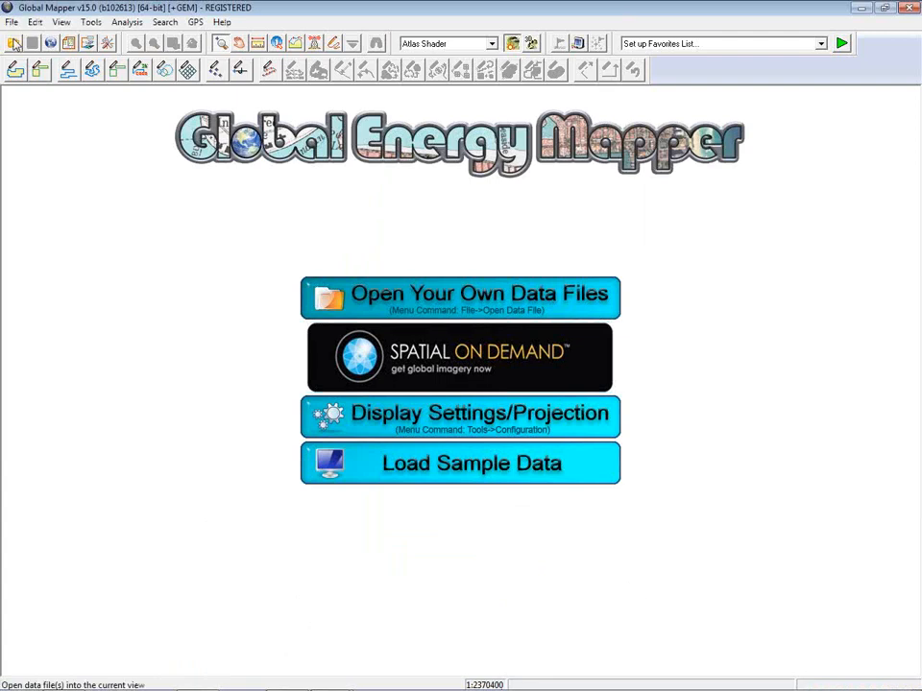
Step: Load Maine_Towns.shp from the Webinar Data > Maine_Towns folder
click(15, 45)
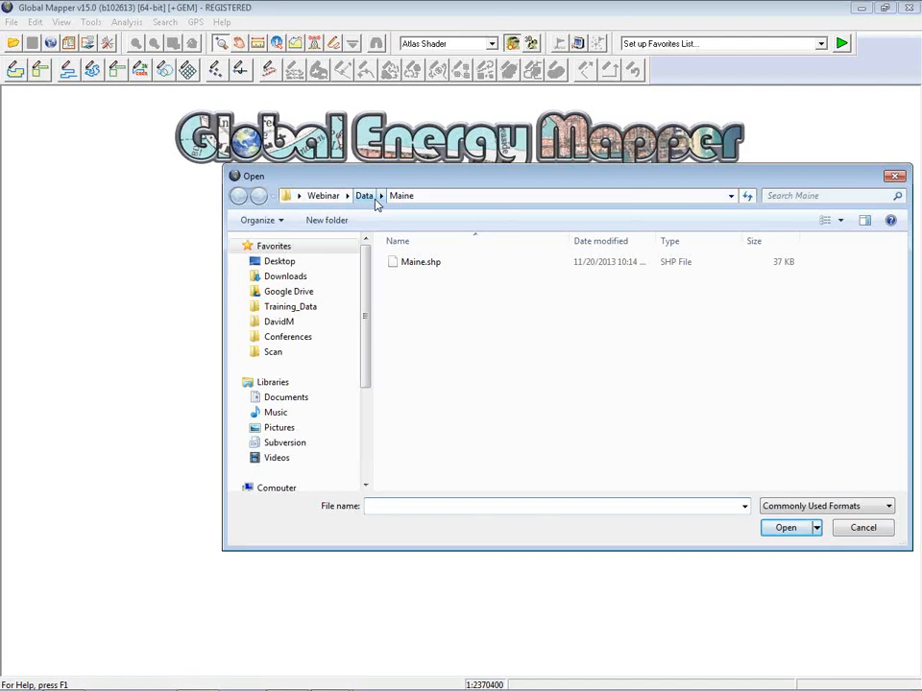
click(371, 200)
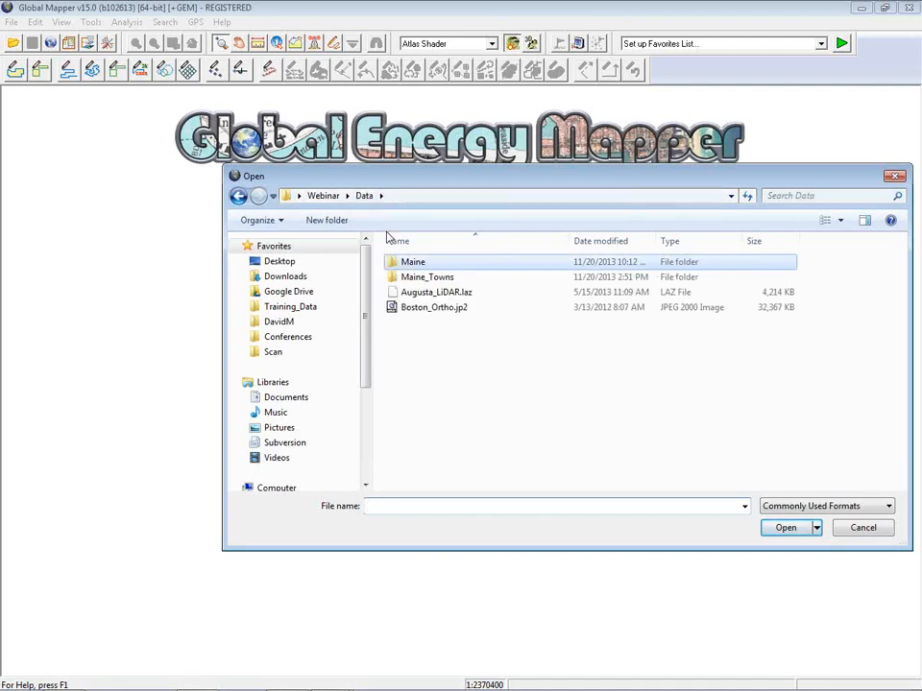
double_click(422, 277)
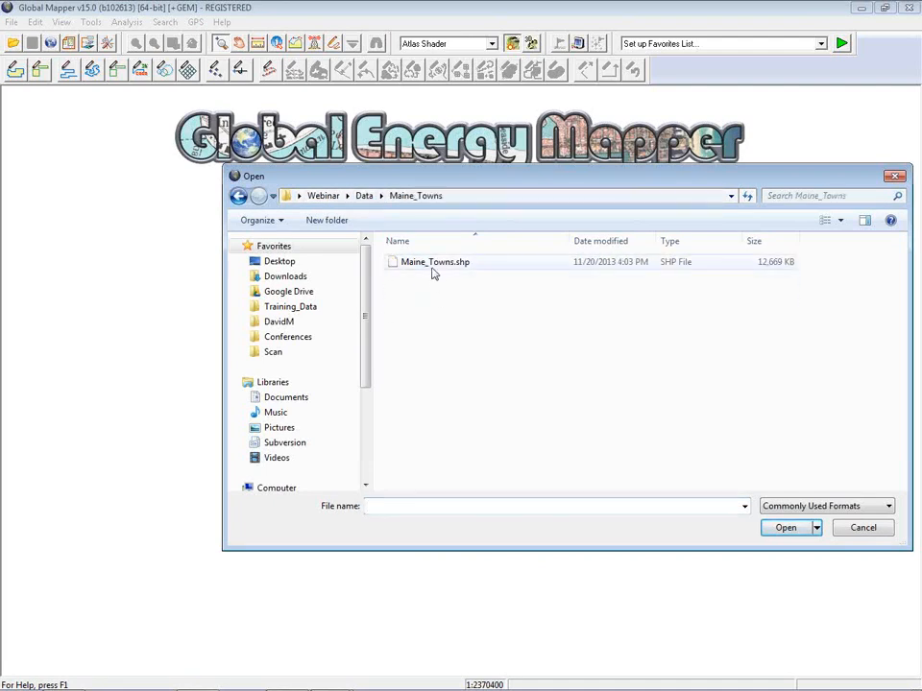
click(432, 263)
click(785, 527)
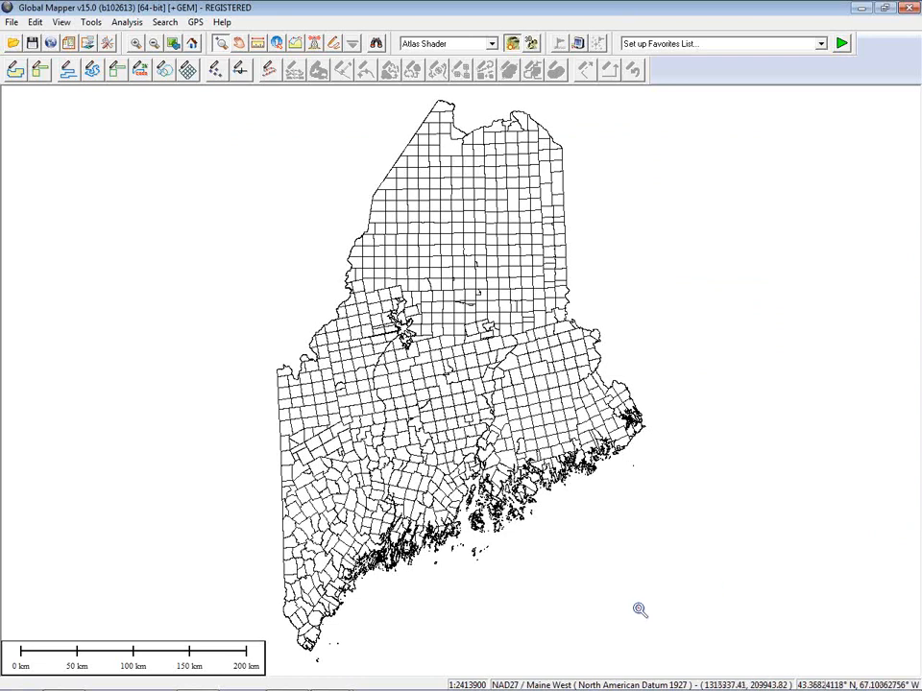
Step: Inspect the Maine_Towns.shp town boundaries in NAD27 / Maine West at 1:2413900 scale
mouse_move(530, 688)
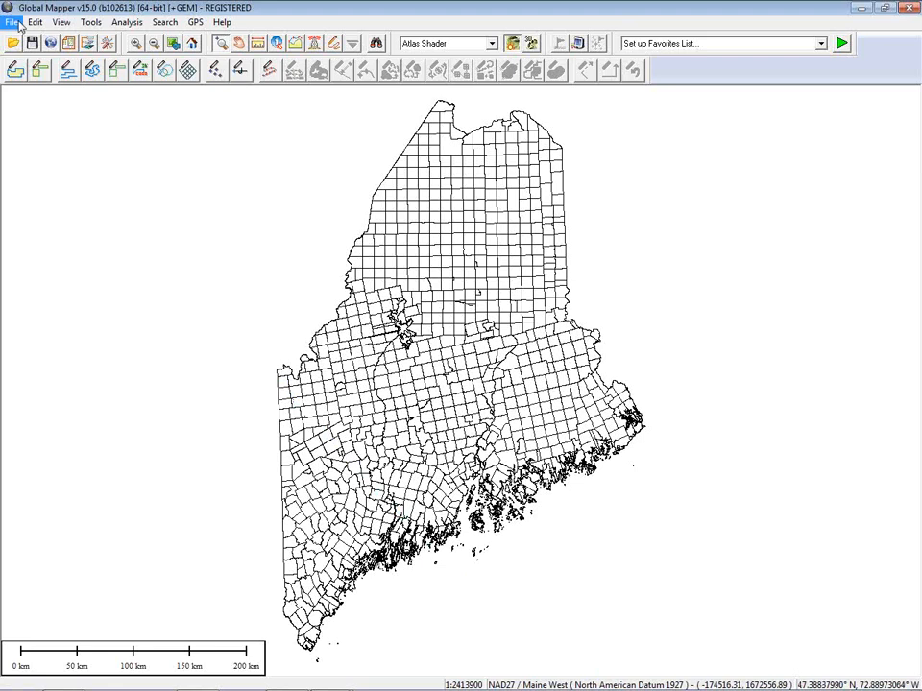
Step: Bring up the Overlay Control Center, move it aside, and open Vector Options for Maine_Towns.shp
click(87, 44)
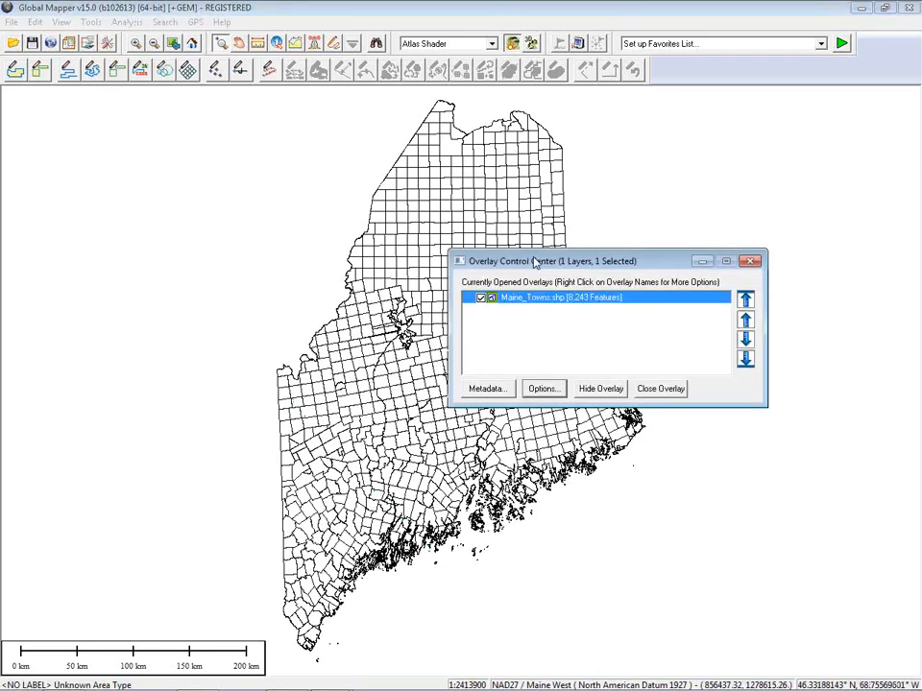
drag(539, 263, 121, 147)
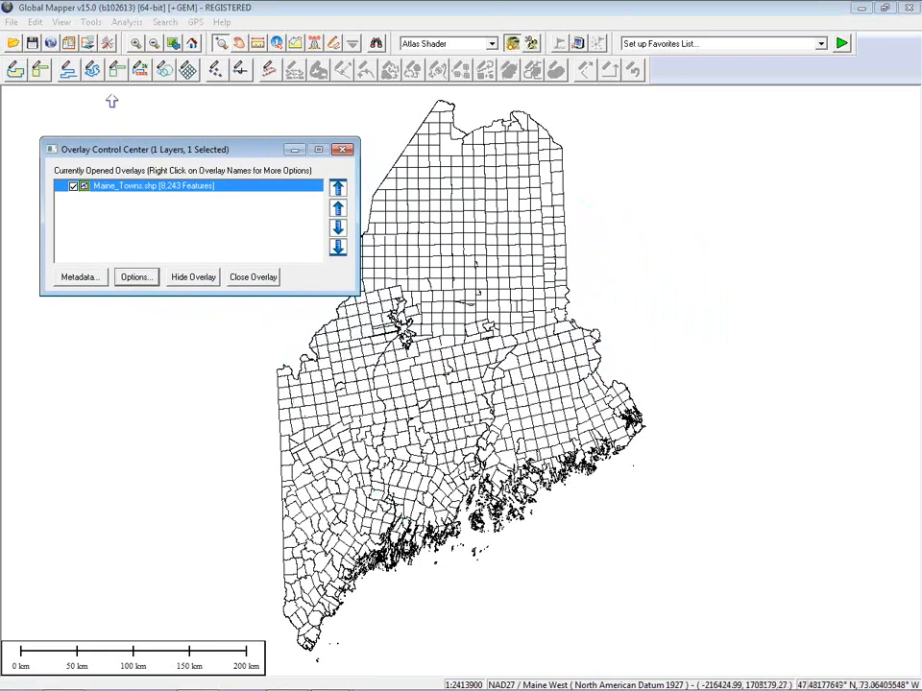
click(147, 277)
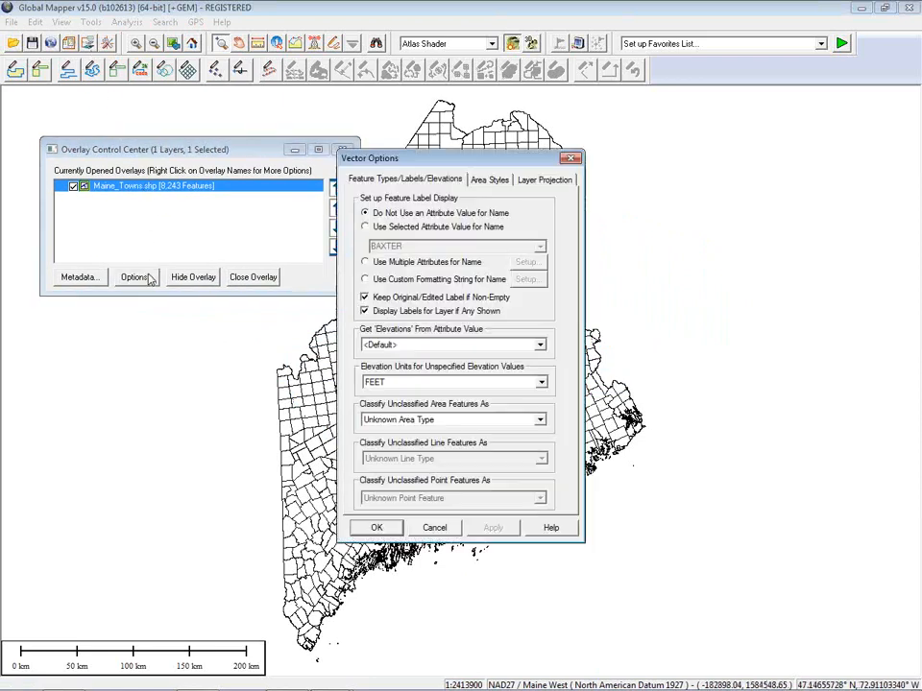
Step: Check the Layer Projection tab (NAD27 / Maine West, US Survey Foot), dismiss the tip, and close Vector Options
click(543, 181)
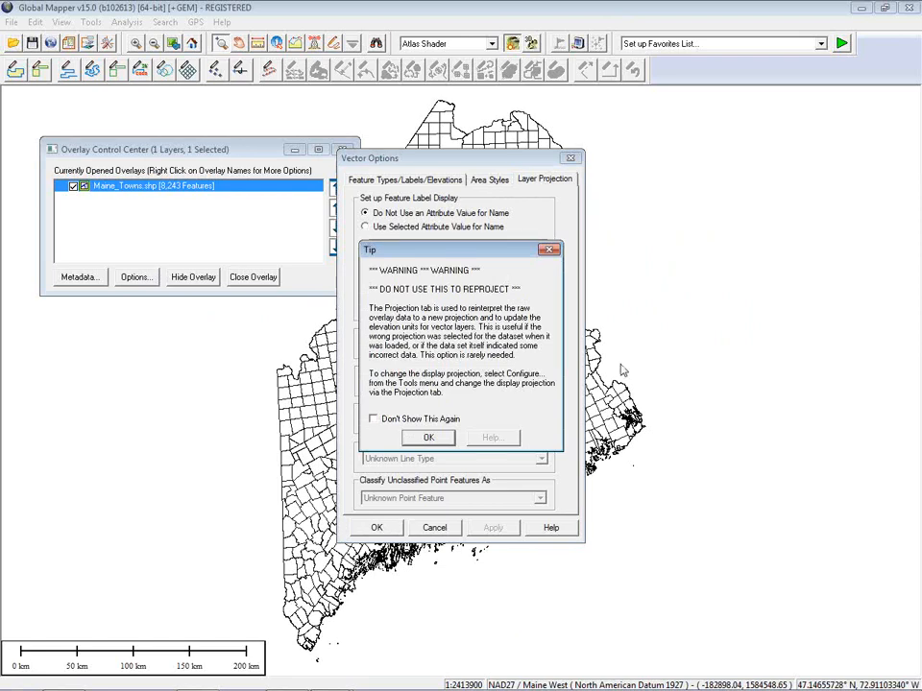
click(428, 439)
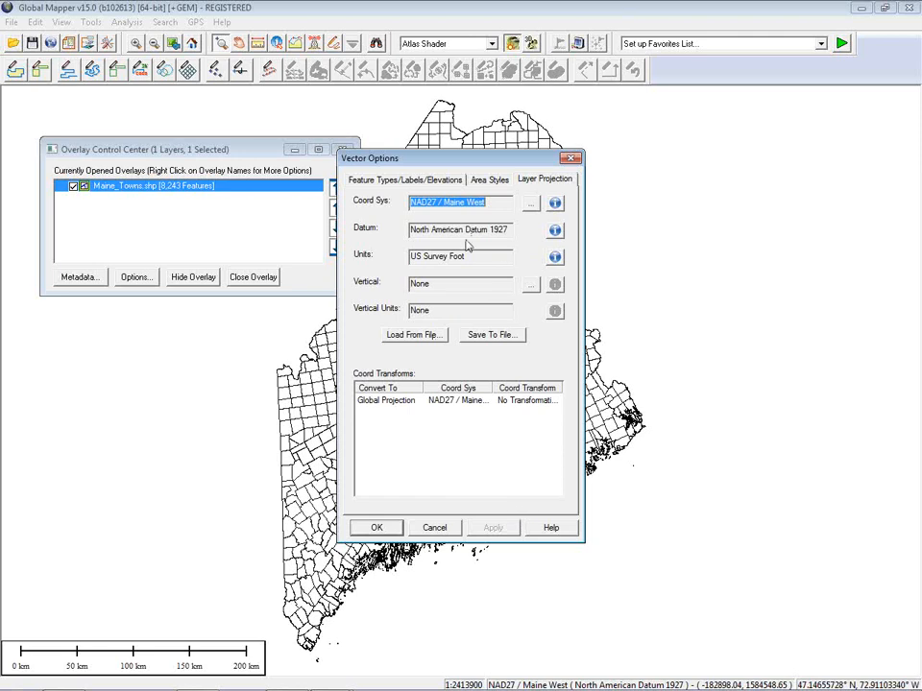
click(434, 528)
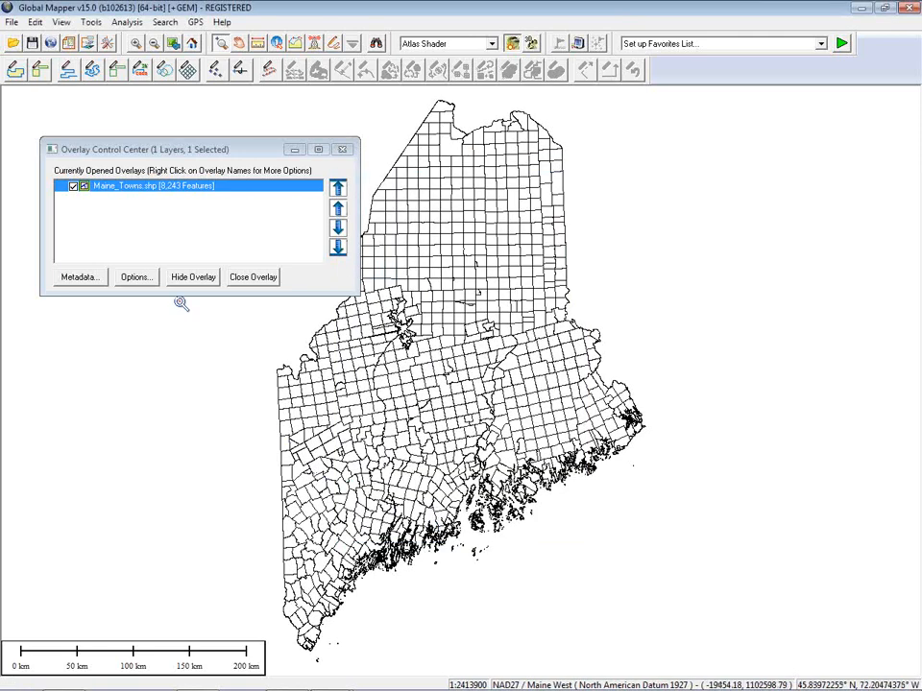
Step: Open Configuration on the GeoCalc Projection tab, showing NAD27 / Maine West in US Survey Feet
click(108, 45)
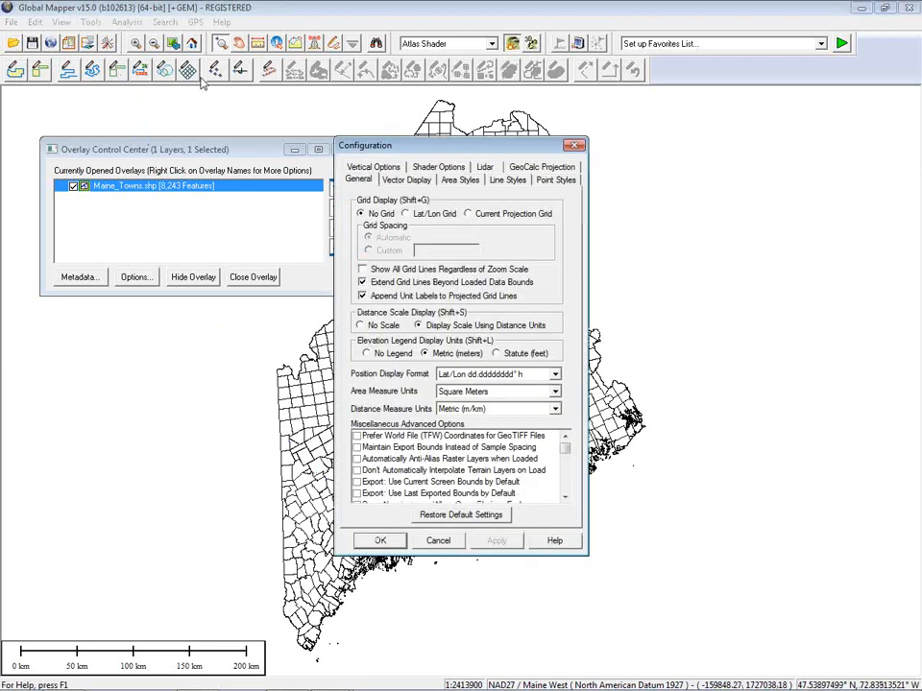
click(548, 168)
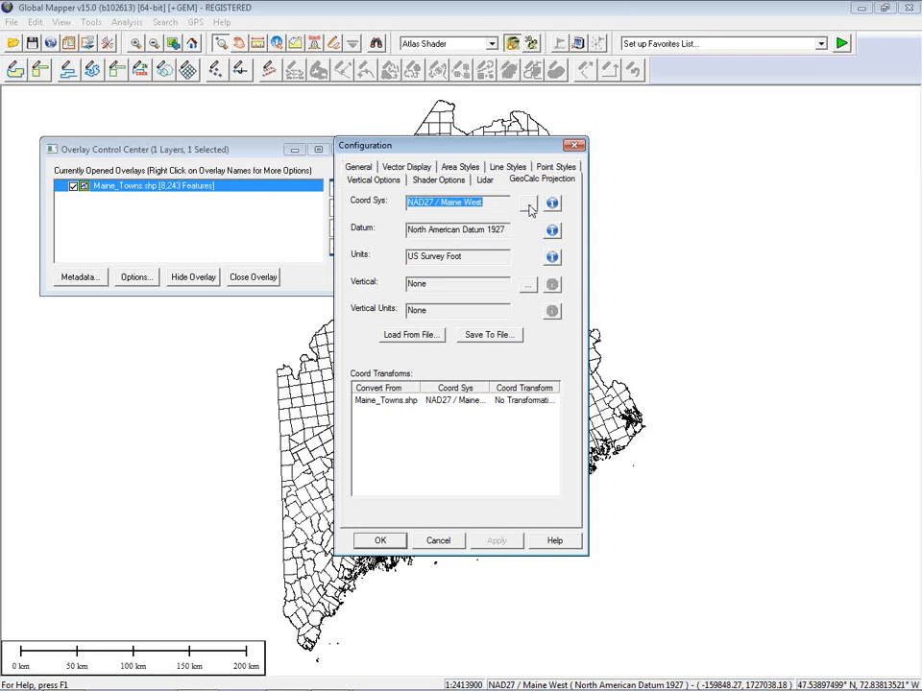
Step: Open the Select Coordinate System picker and move it toward the upper left
click(527, 207)
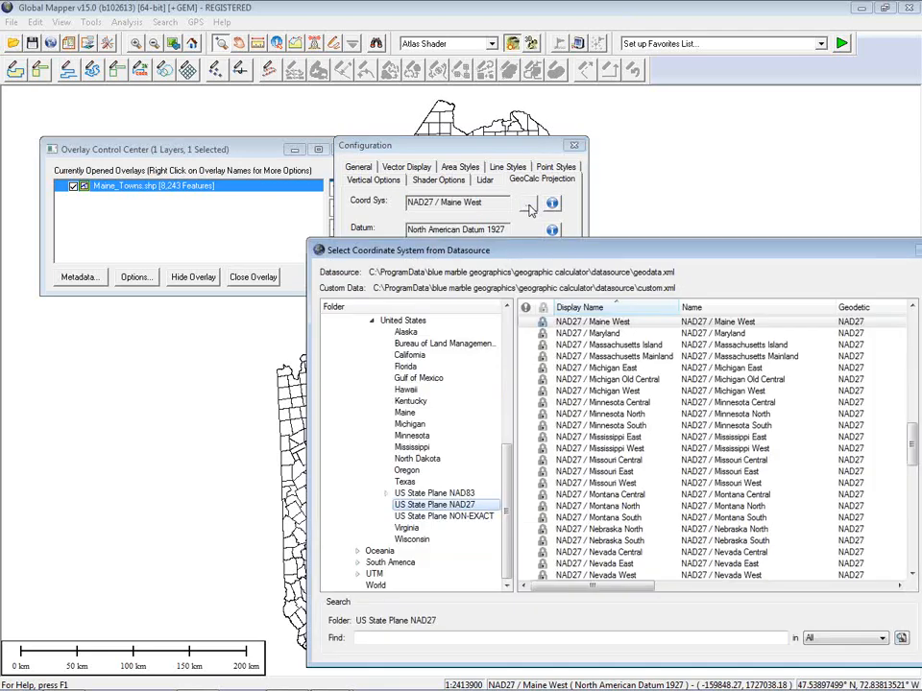
drag(590, 248, 350, 93)
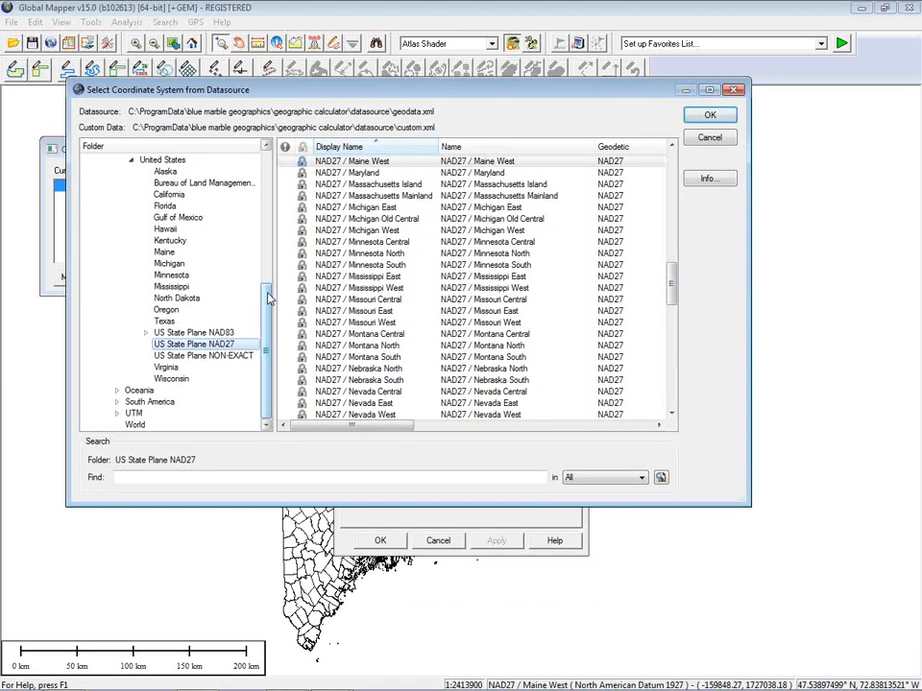
drag(269, 298, 271, 282)
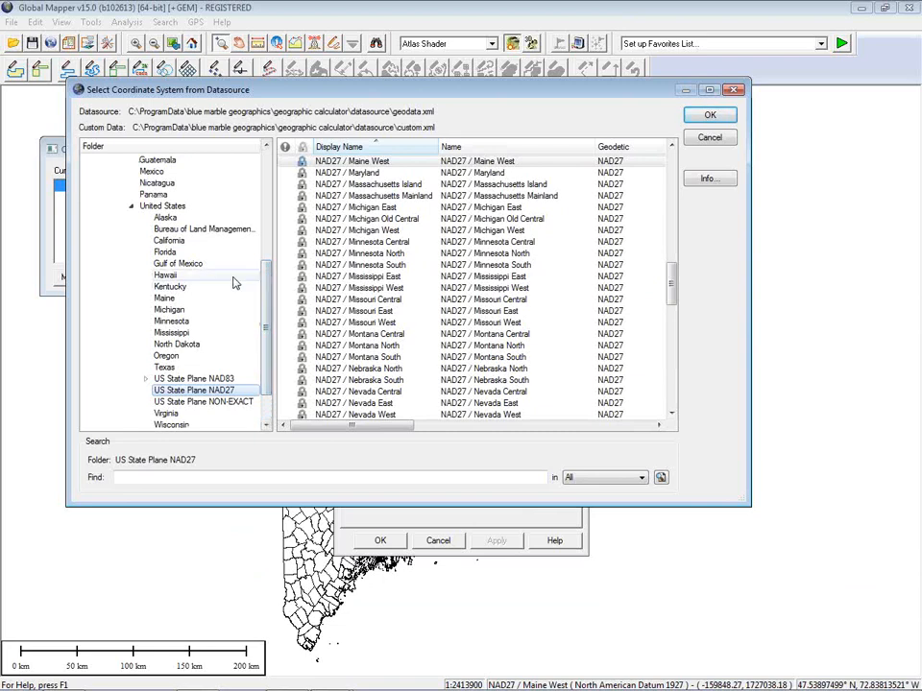
drag(268, 278, 275, 171)
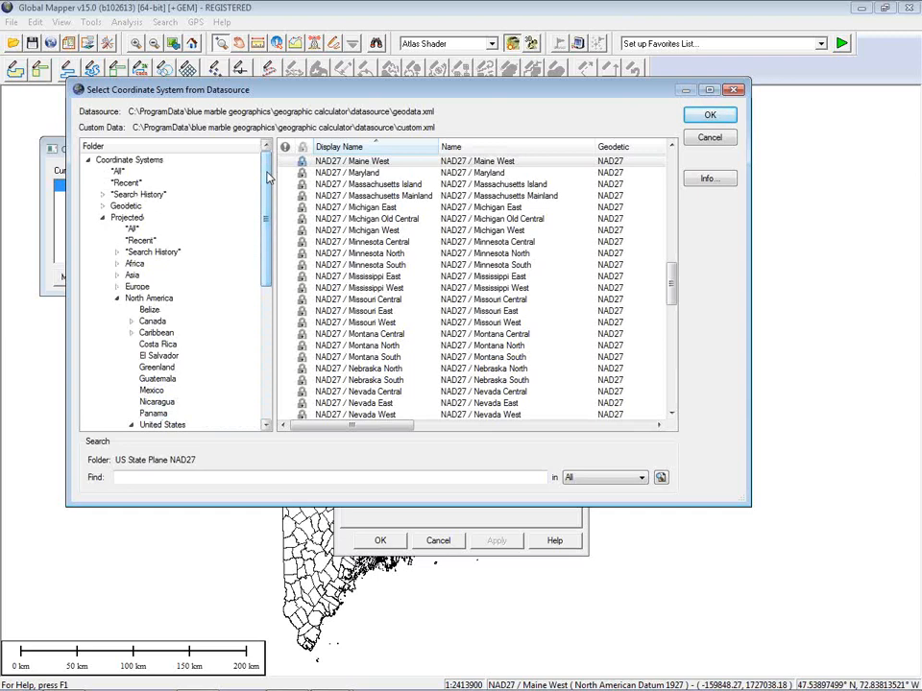
Step: Collapse North America under Projected and expand the UTM group listing WGS84
click(102, 218)
click(110, 219)
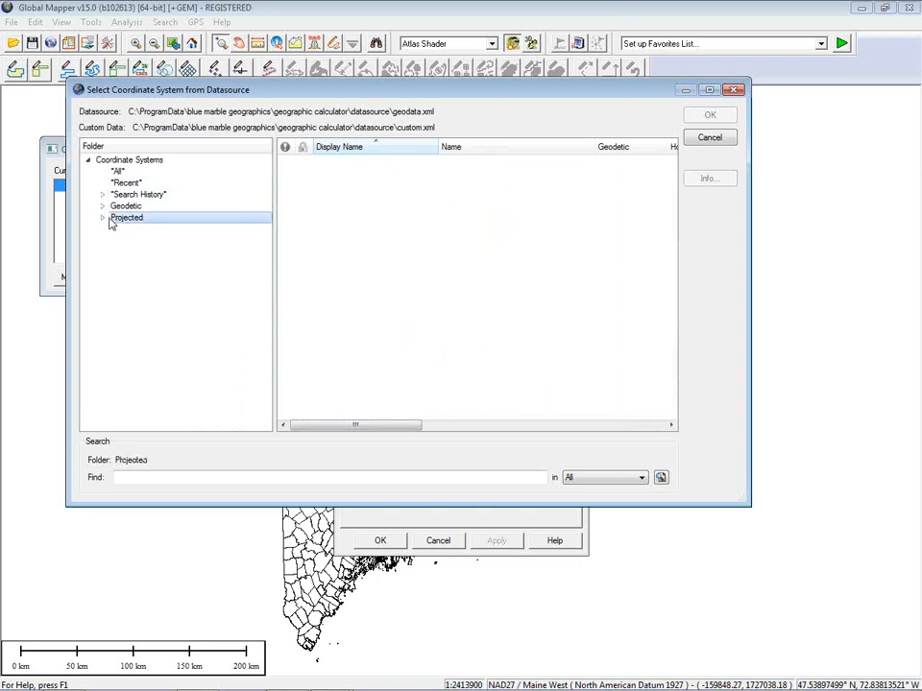
click(104, 218)
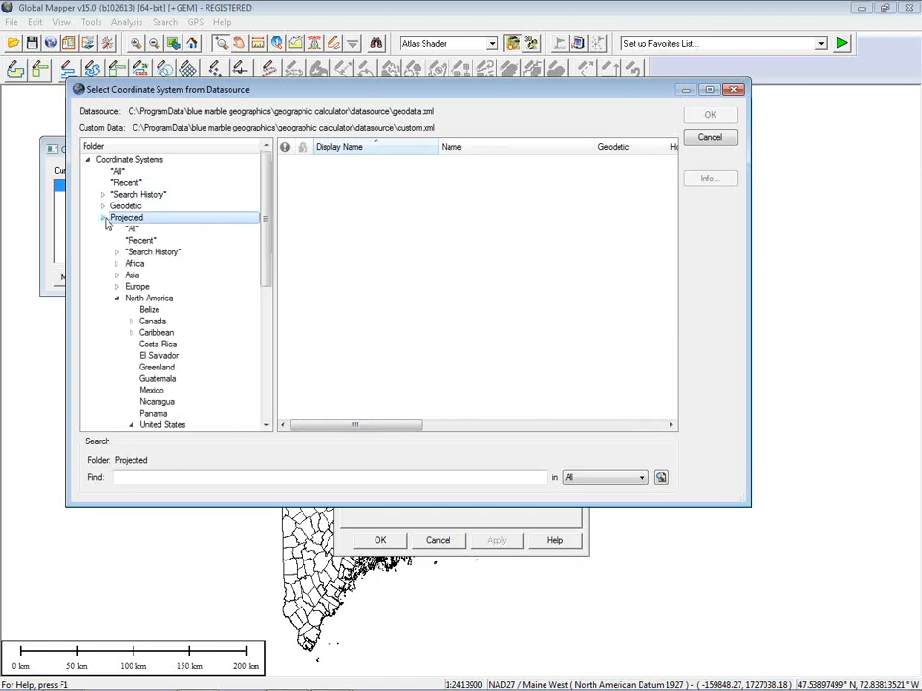
click(117, 299)
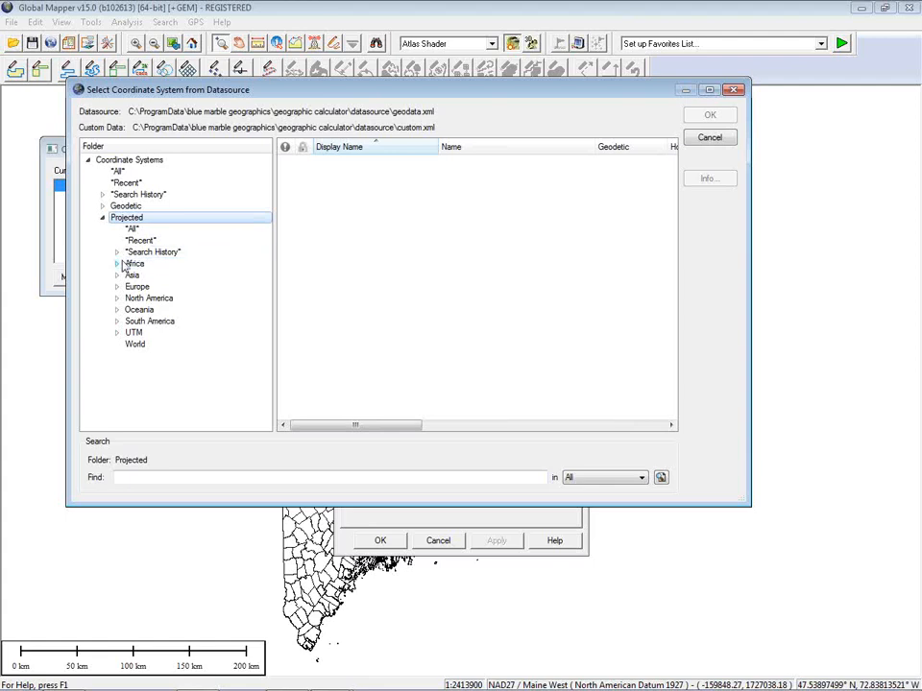
click(117, 333)
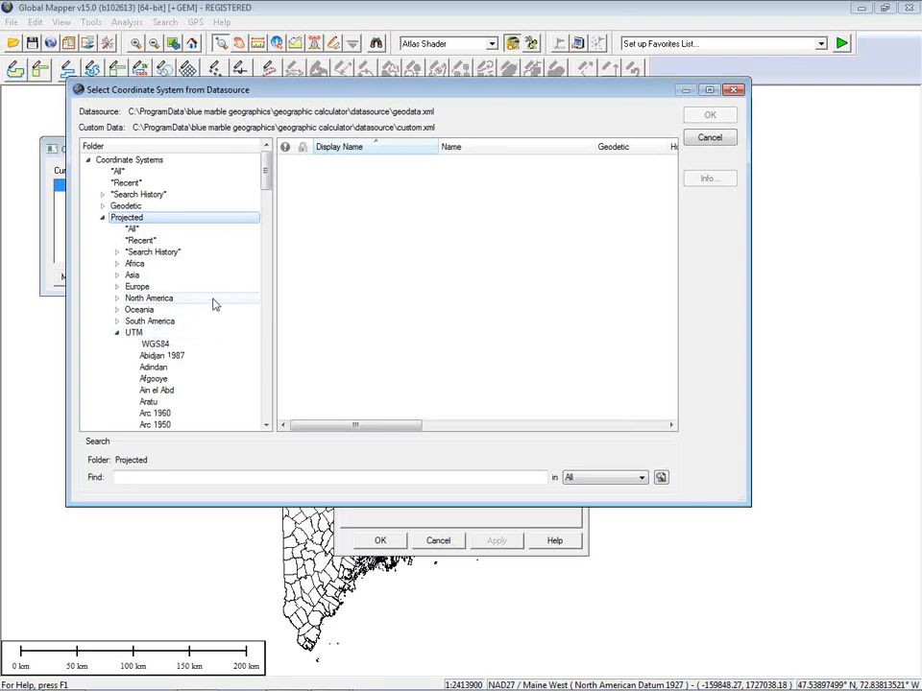
mouse_move(267, 181)
mouse_down()
mouse_move(266, 209)
mouse_move(266, 188)
mouse_up()
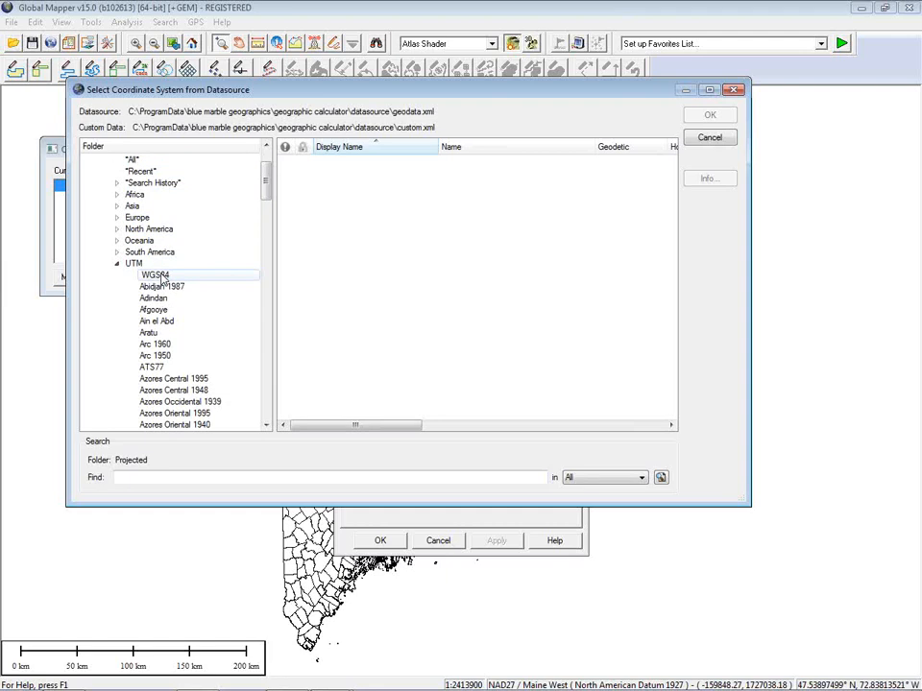
Step: Show the definition of WGS 84 / UTM zone 6S from the WGS84 UTM zone list
click(171, 276)
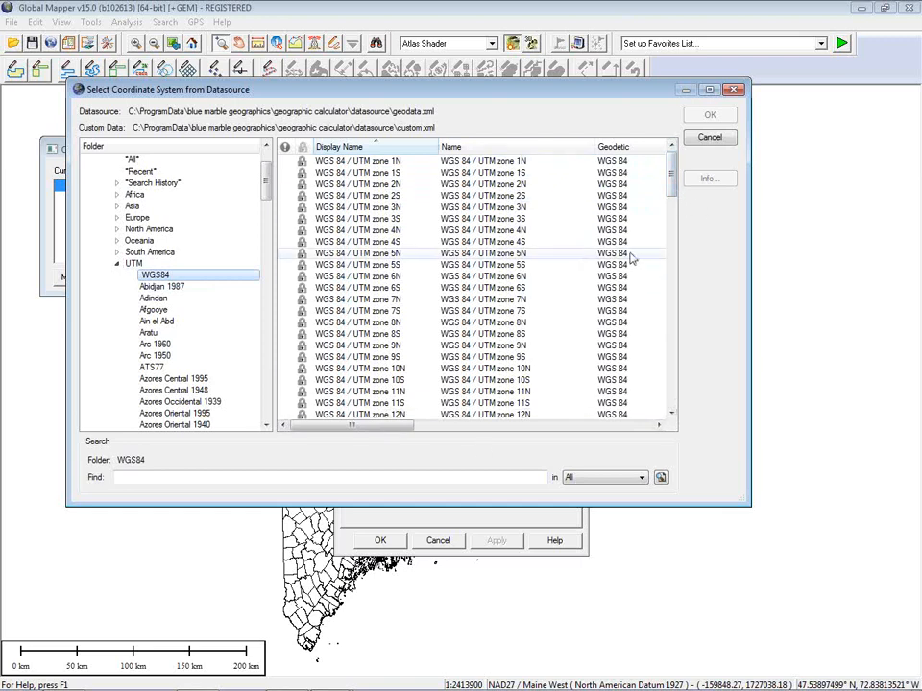
click(463, 288)
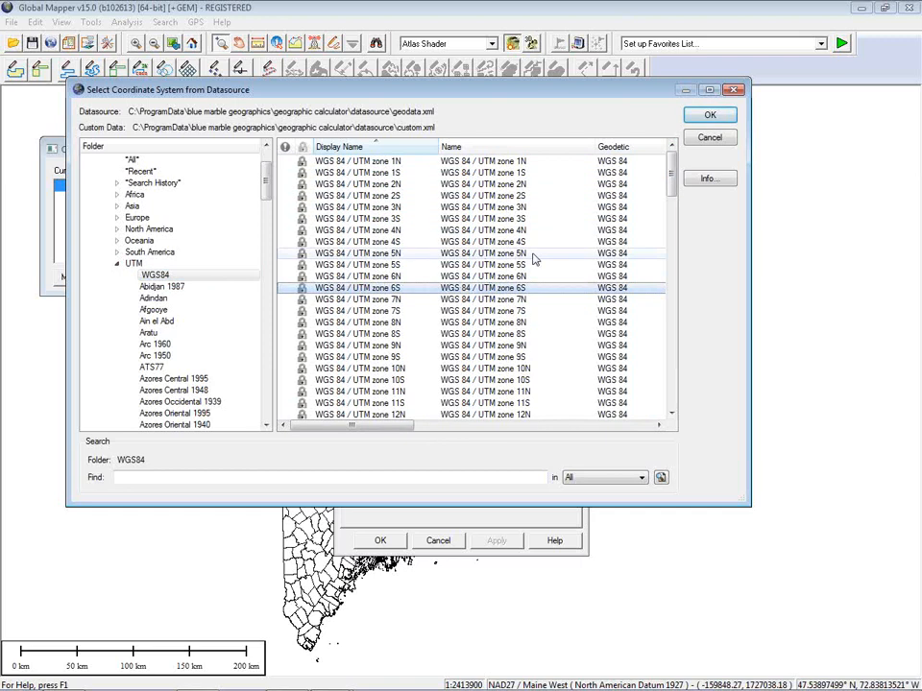
click(707, 179)
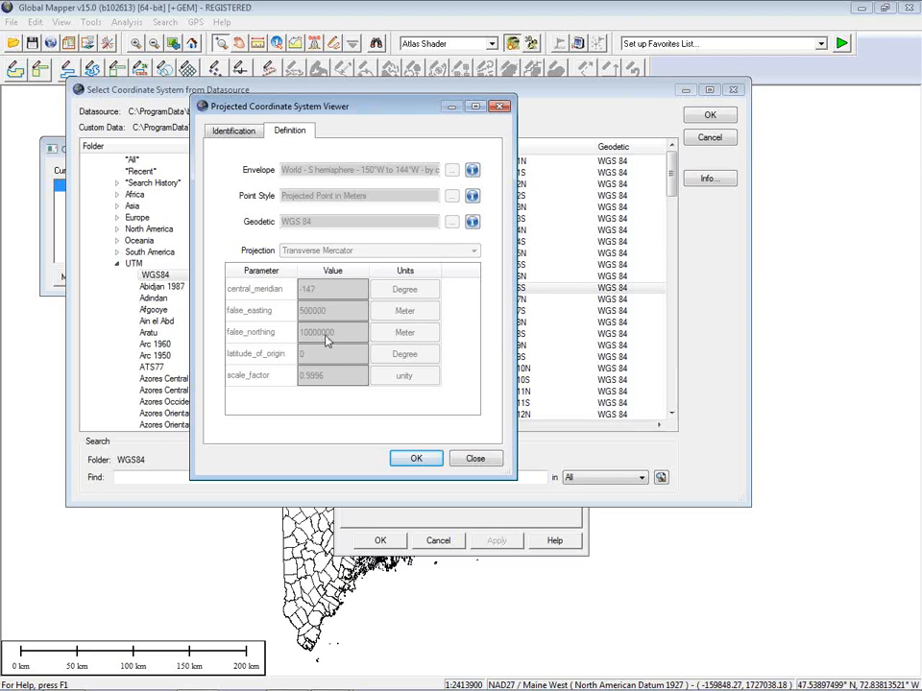
Step: Review zone 6S's identifier codes (EPSG 32706), then close its details
click(247, 139)
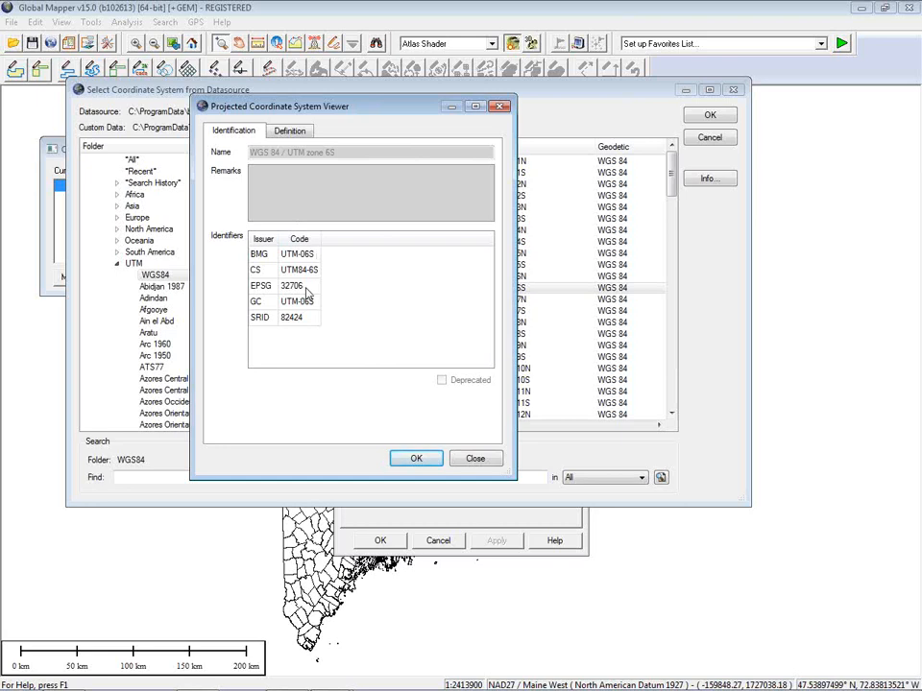
click(476, 458)
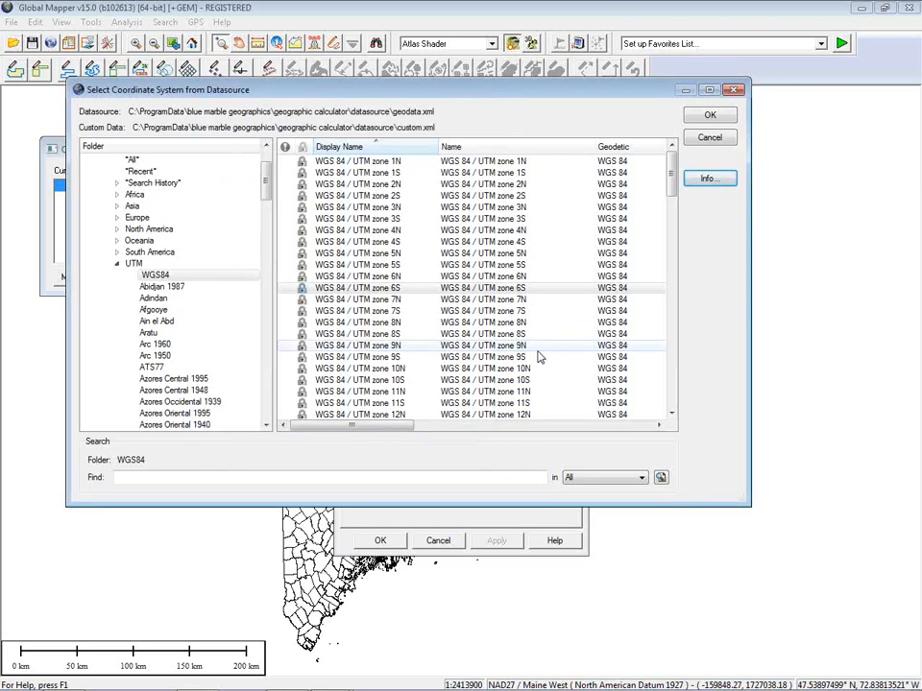
Step: Choose WGS 84 / UTM zone 19N from the Recent list as the coordinate system
click(674, 332)
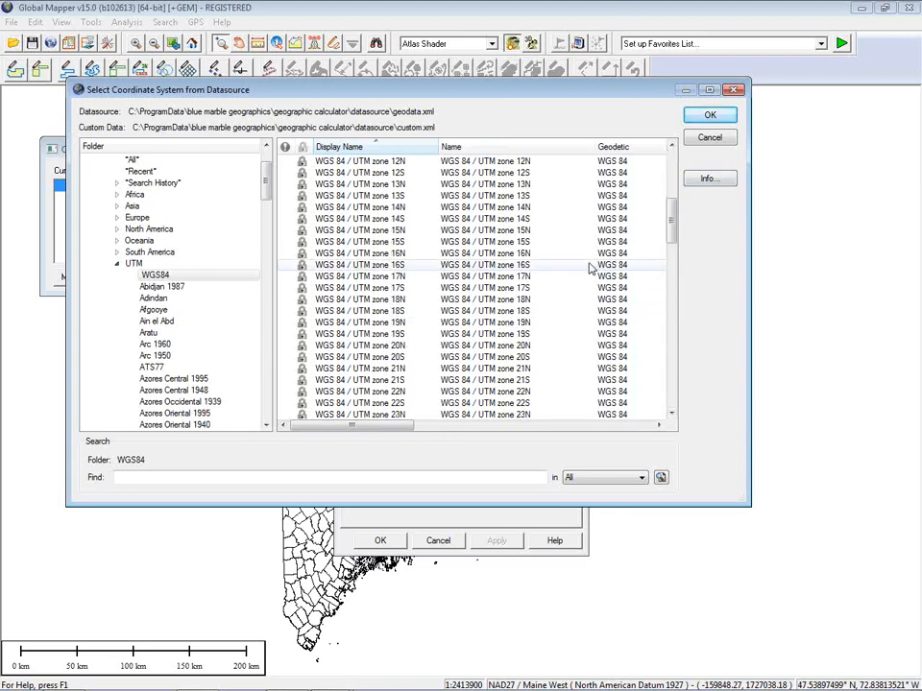
click(573, 328)
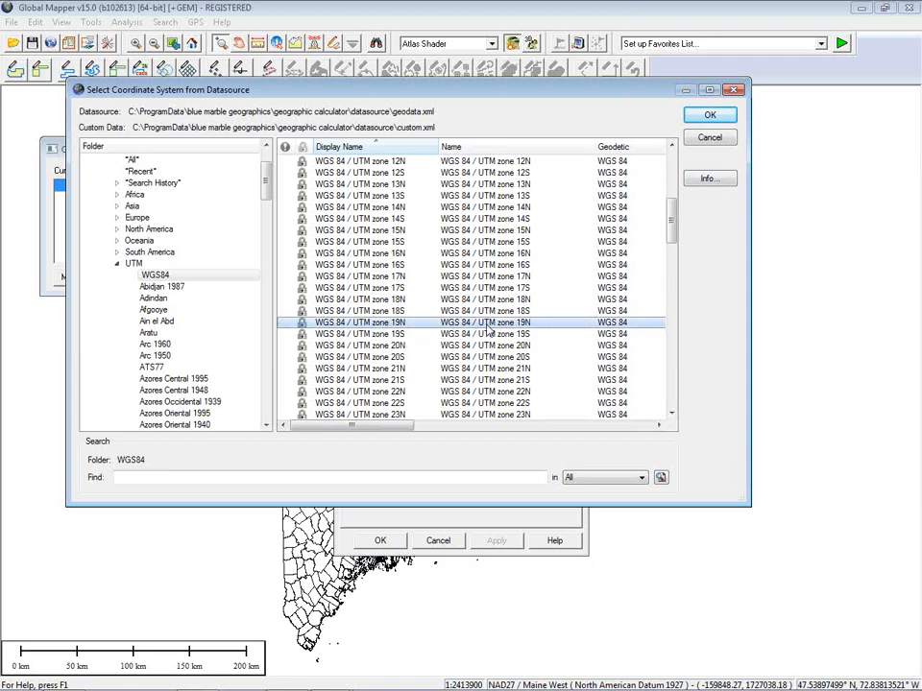
scroll(188, 194, up, 3)
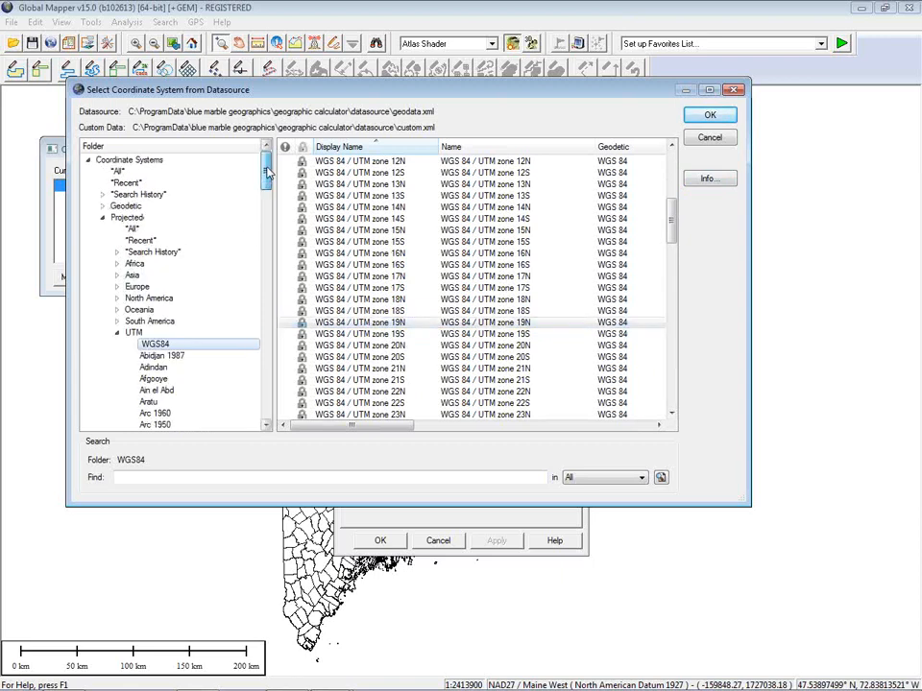
click(126, 183)
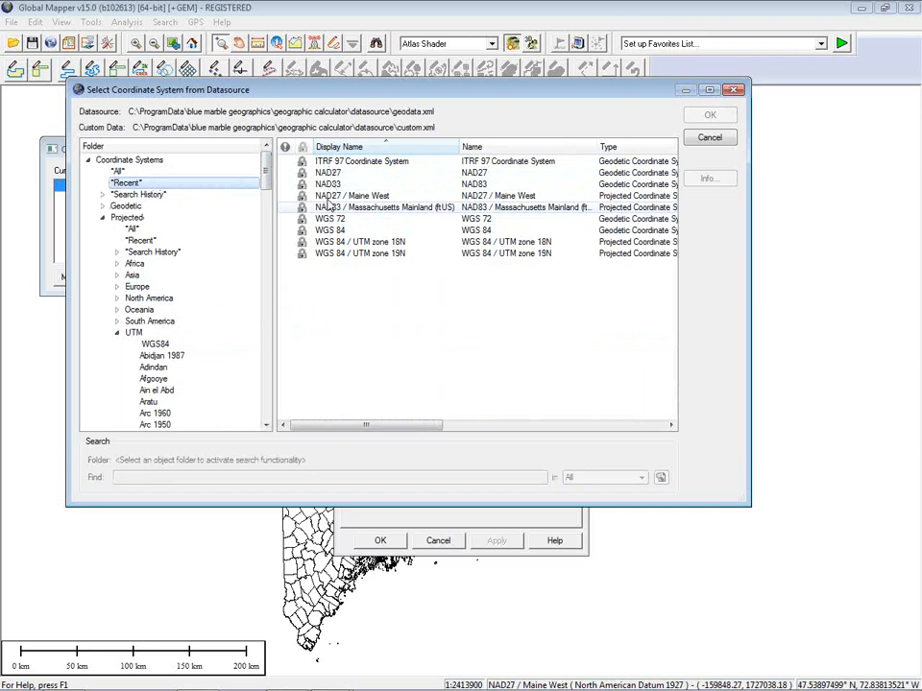
click(383, 256)
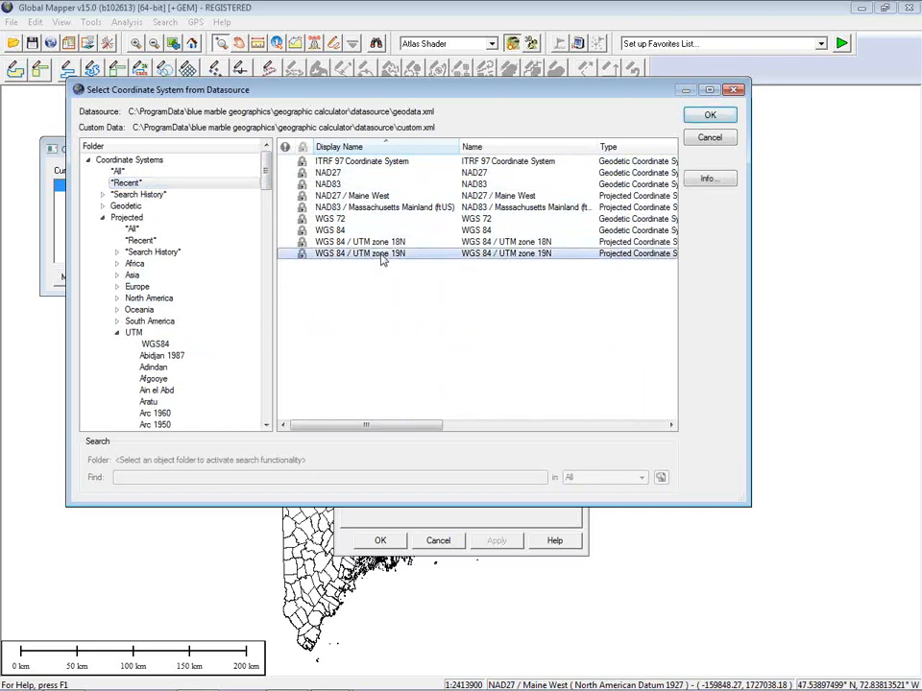
click(706, 117)
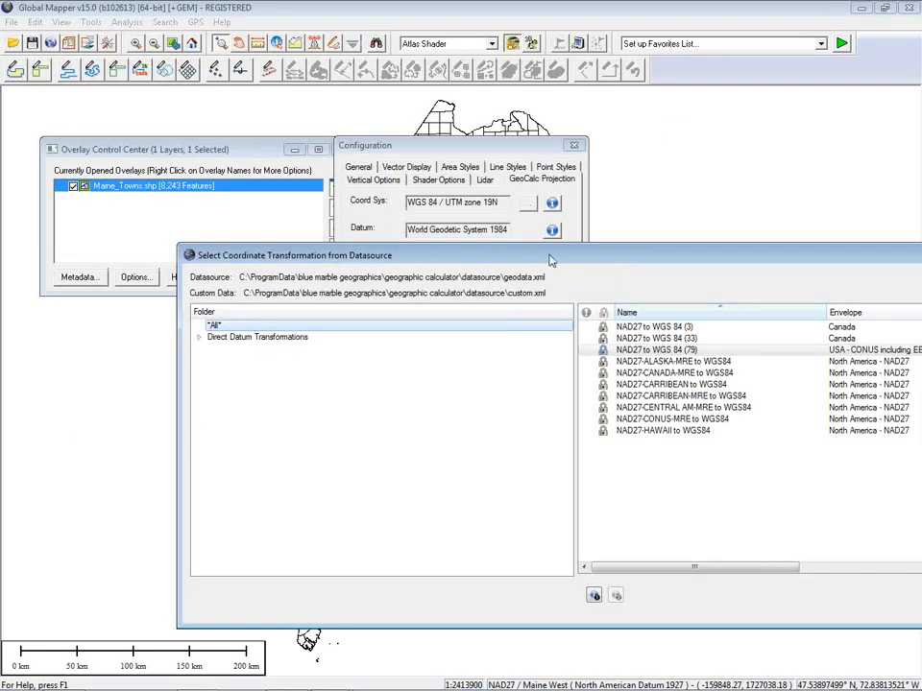
Step: Convert Maine_Towns.shp from NAD27 / Maine West using the NAD27 to WGS 84 (79) transformation
drag(552, 240, 390, 137)
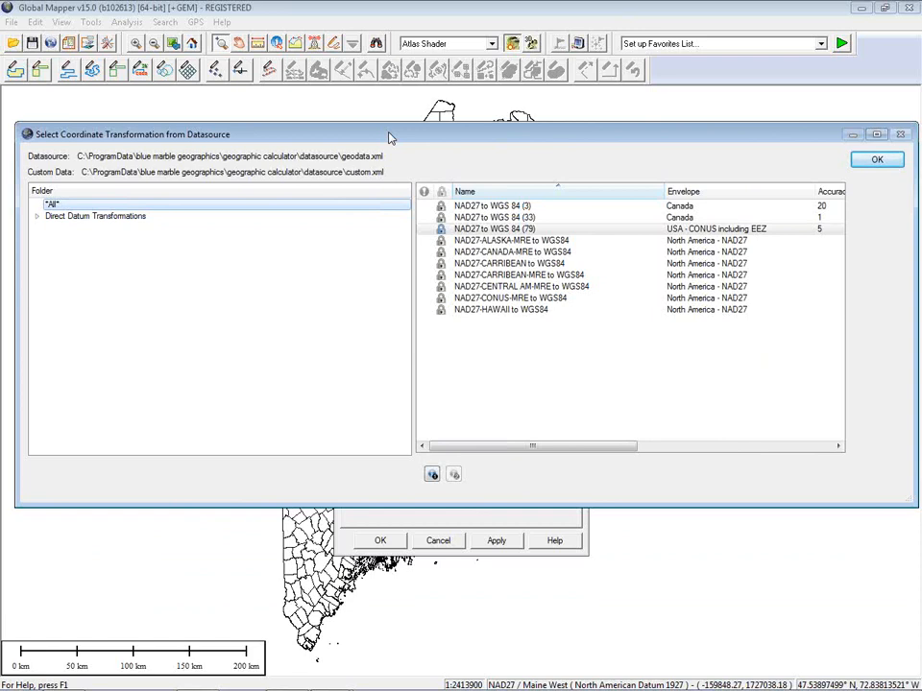
click(473, 231)
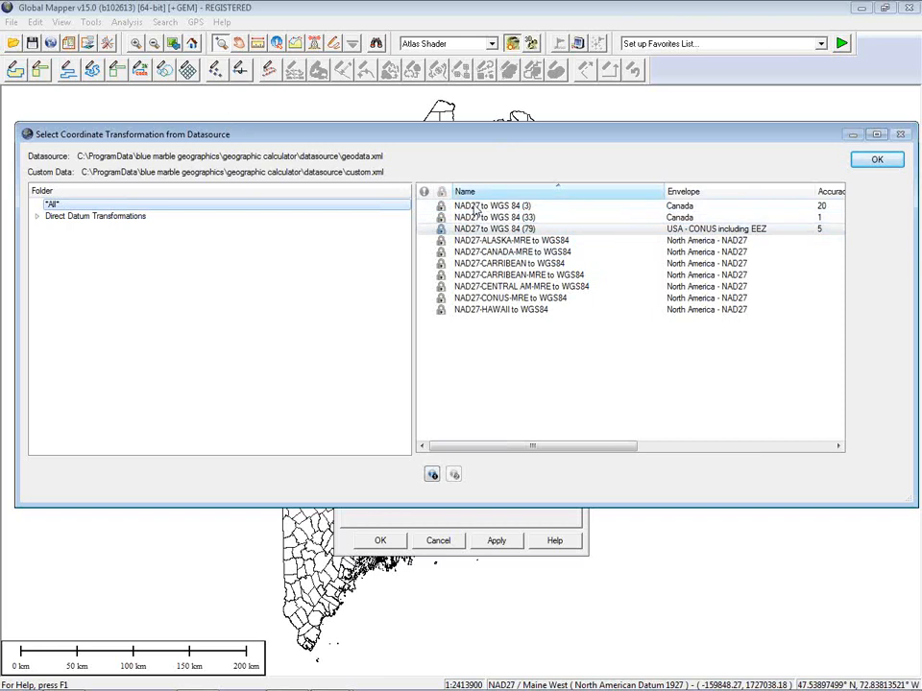
click(469, 230)
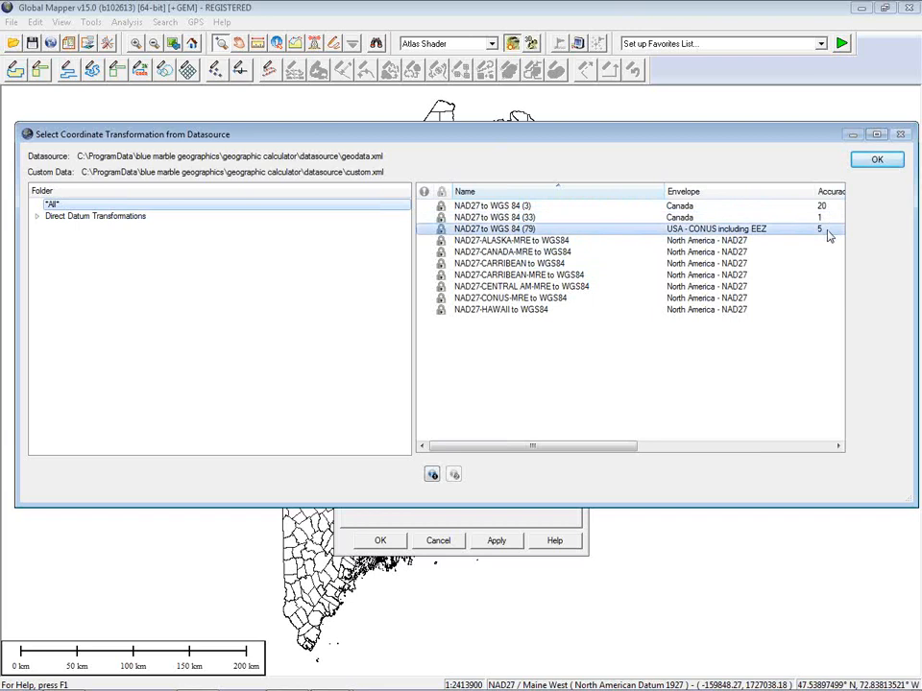
click(687, 230)
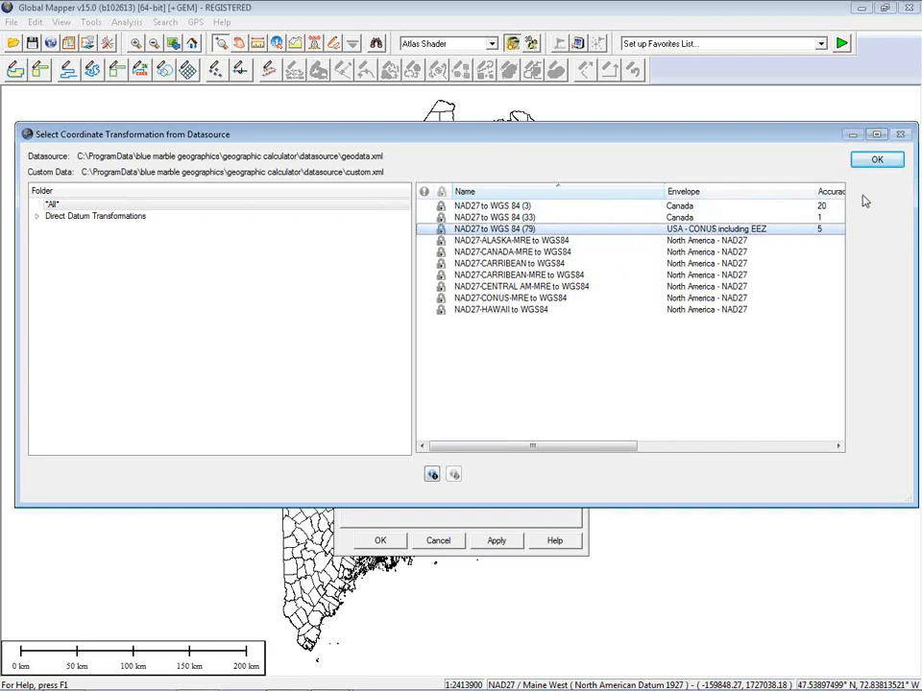
click(876, 161)
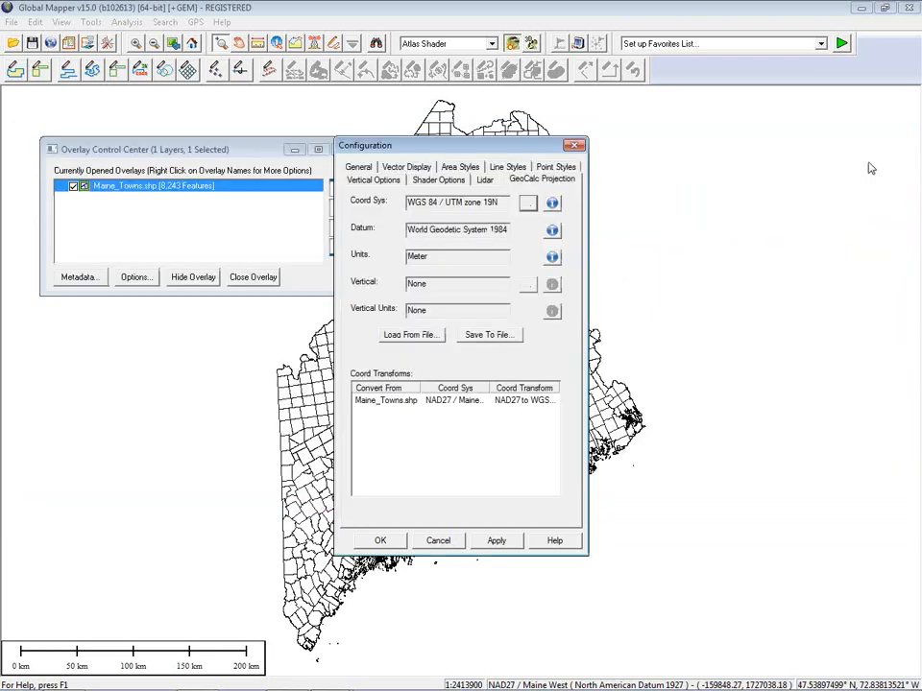
Step: Reproject the map to WGS 84 / UTM zone 19N and inspect the Maine_Towns.shp transform entry
drag(475, 151, 745, 116)
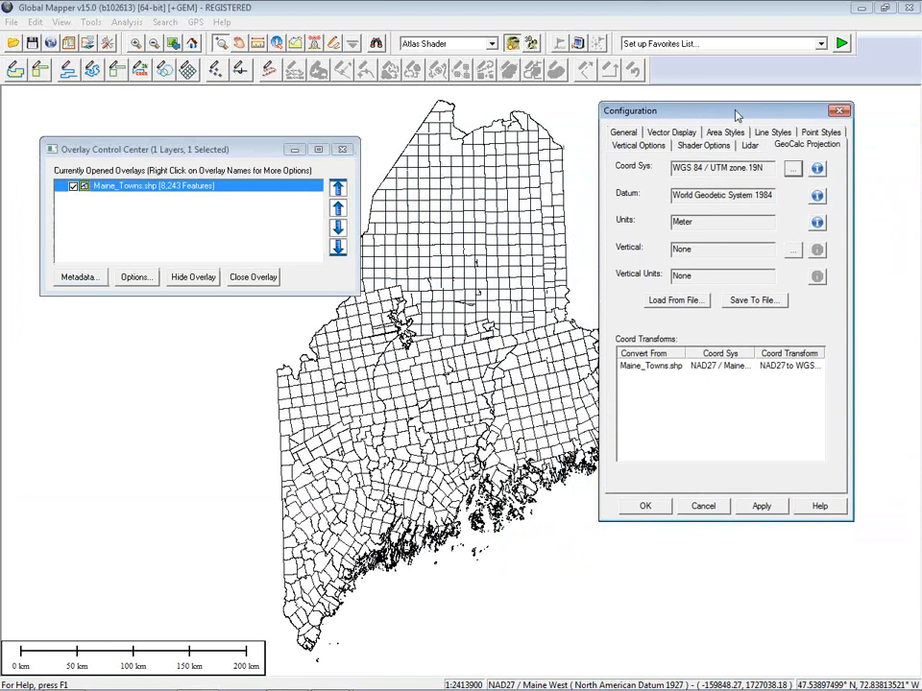
click(761, 507)
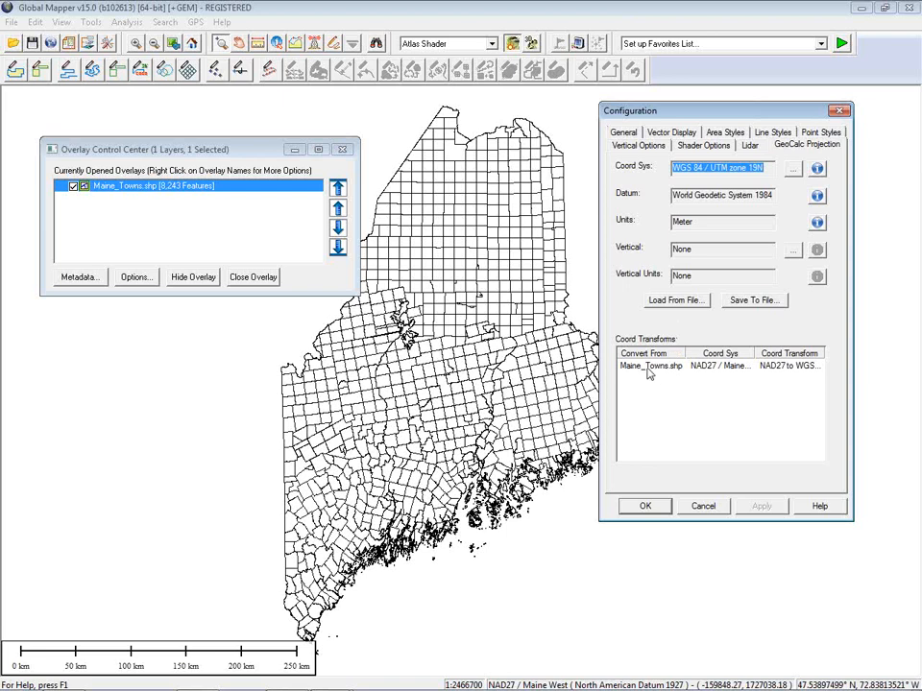
click(812, 369)
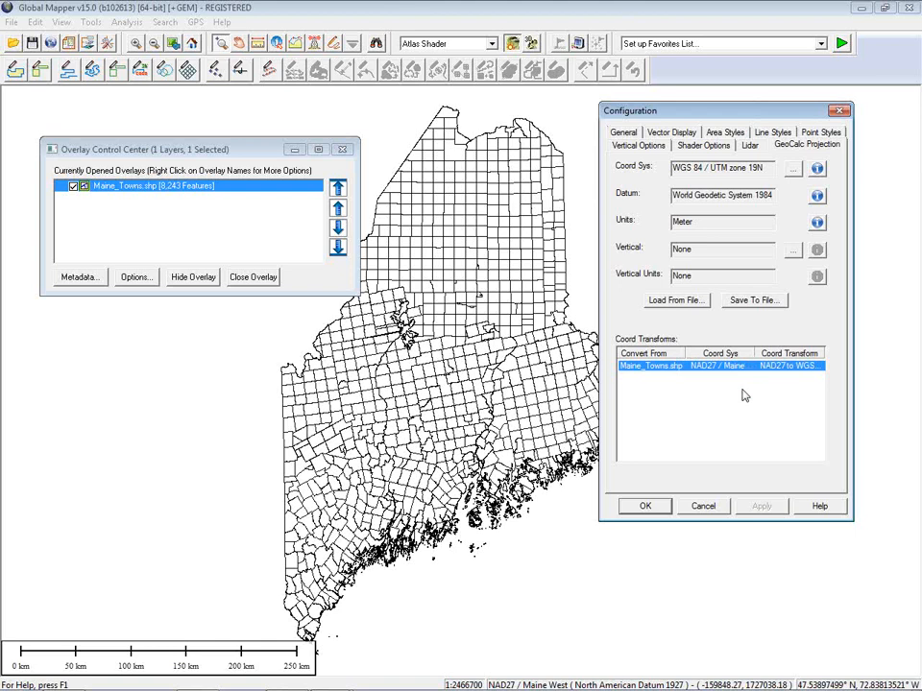
Step: Accept the projection settings and unload all layers with Ctrl+U
click(647, 506)
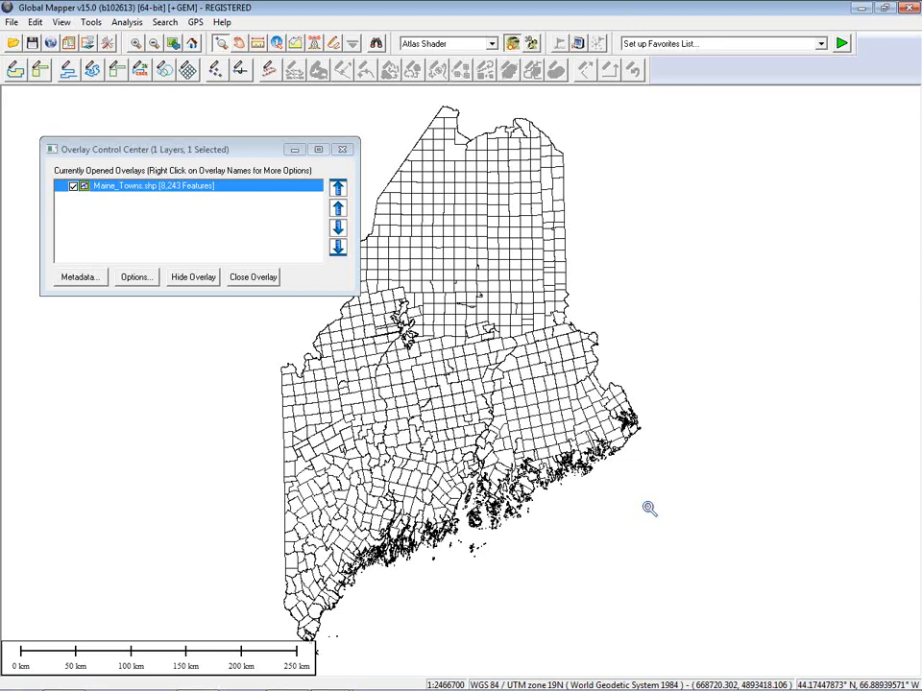
key(ctrl+u)
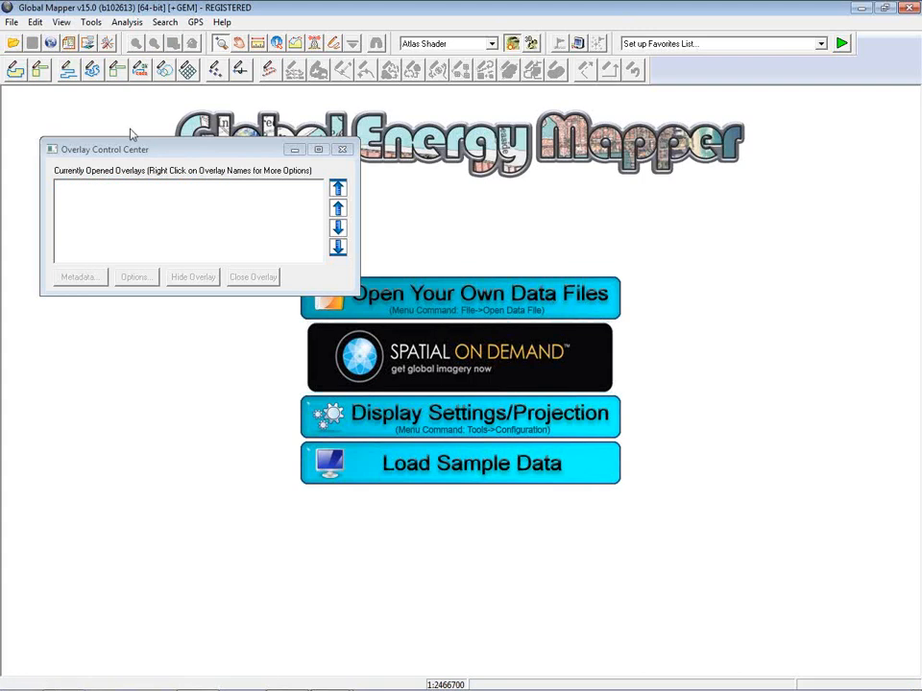
Step: Load Boston_Ortho.jp2 from the Data folder as the only layer
drag(142, 152, 132, 147)
click(14, 43)
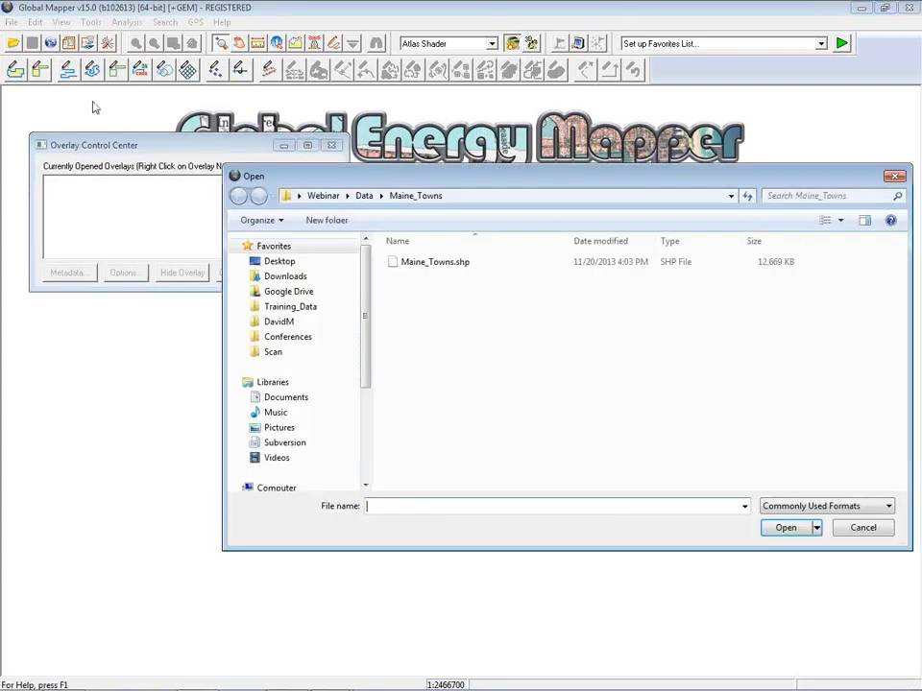
click(364, 196)
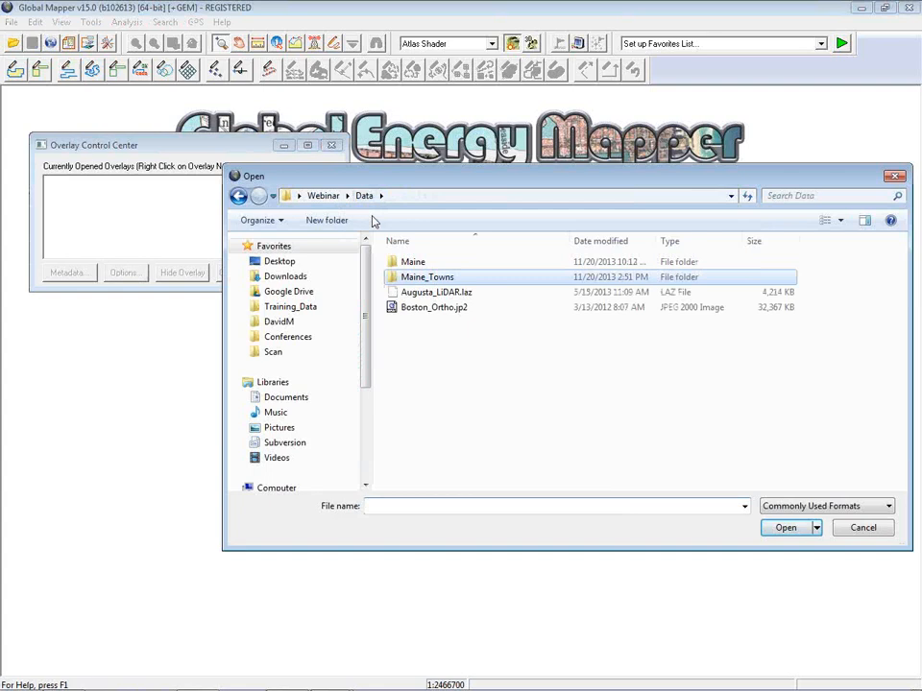
click(428, 307)
click(789, 528)
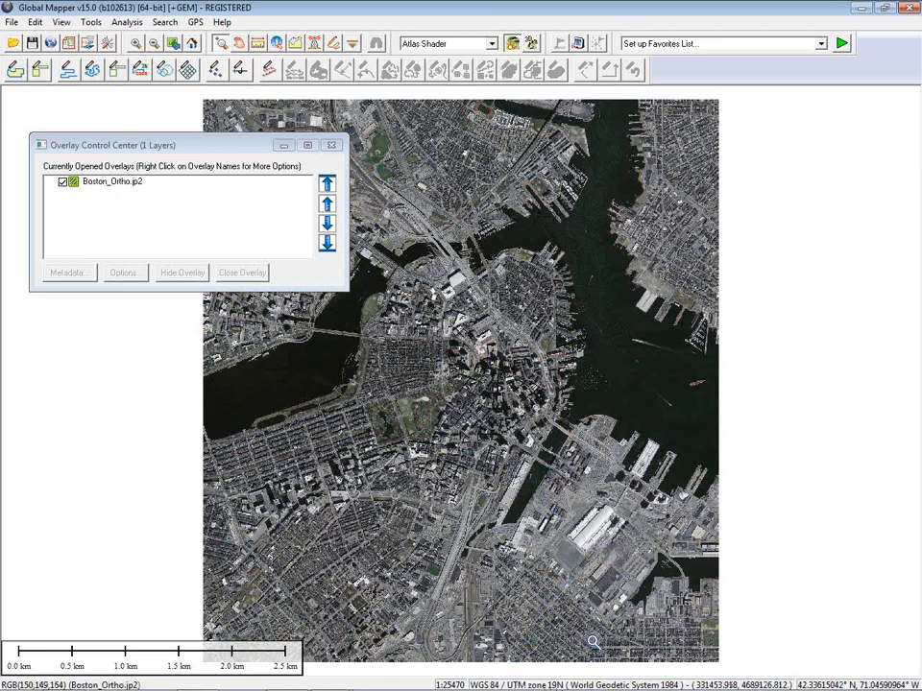
click(107, 185)
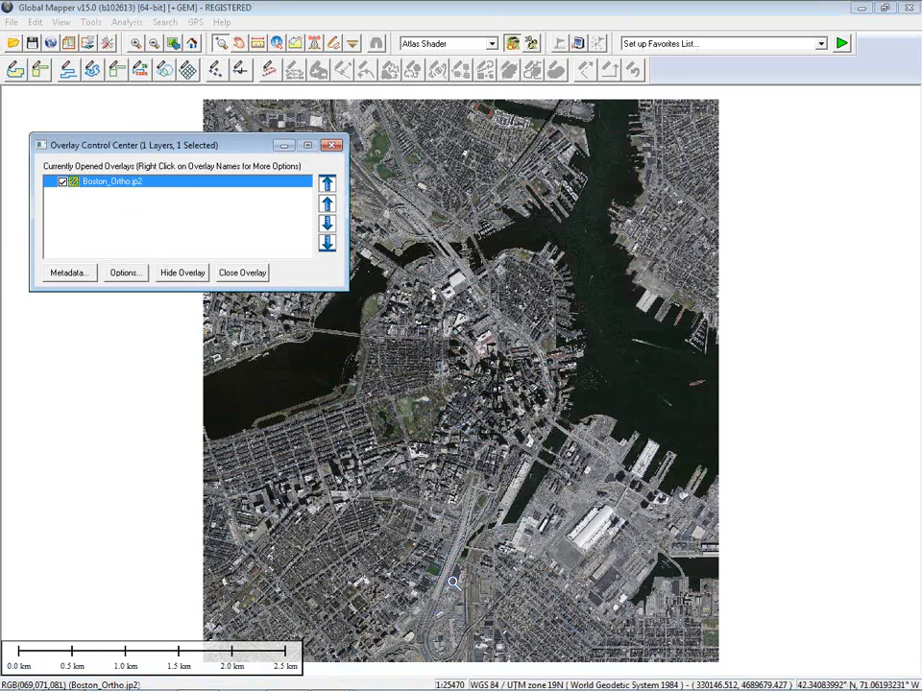
click(75, 274)
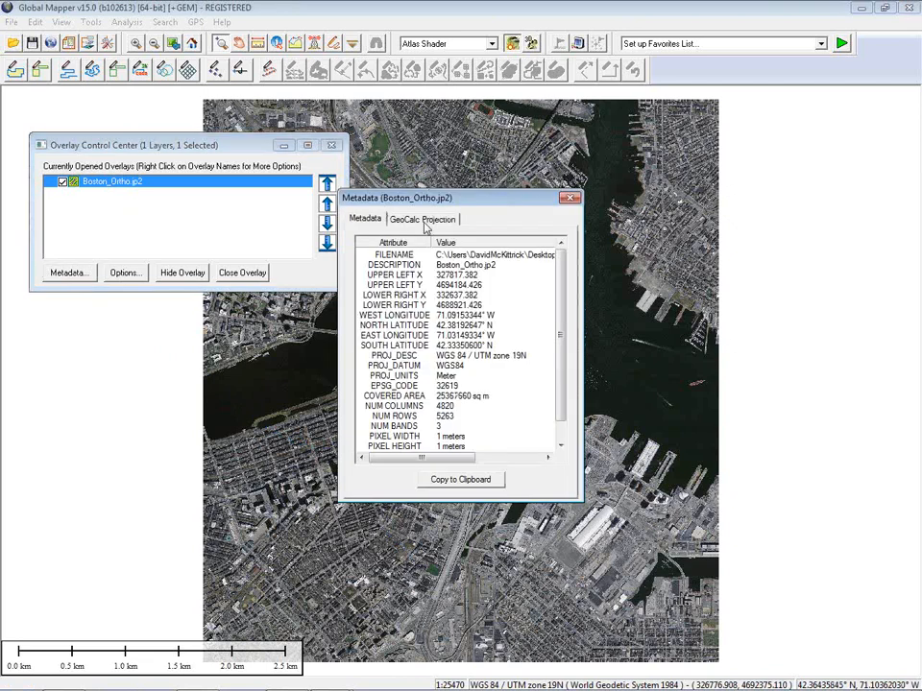
click(423, 220)
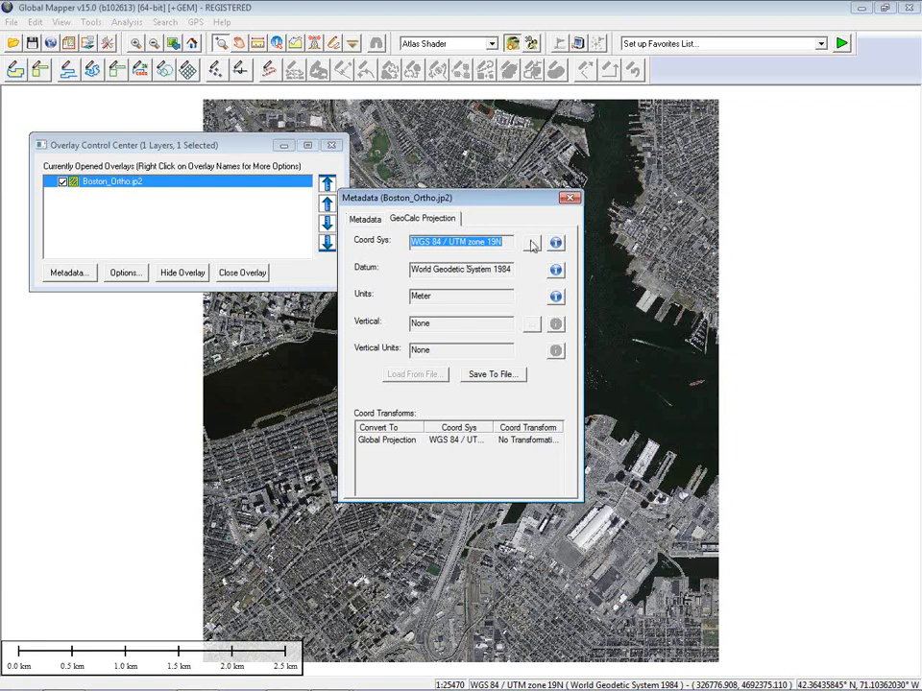
click(570, 199)
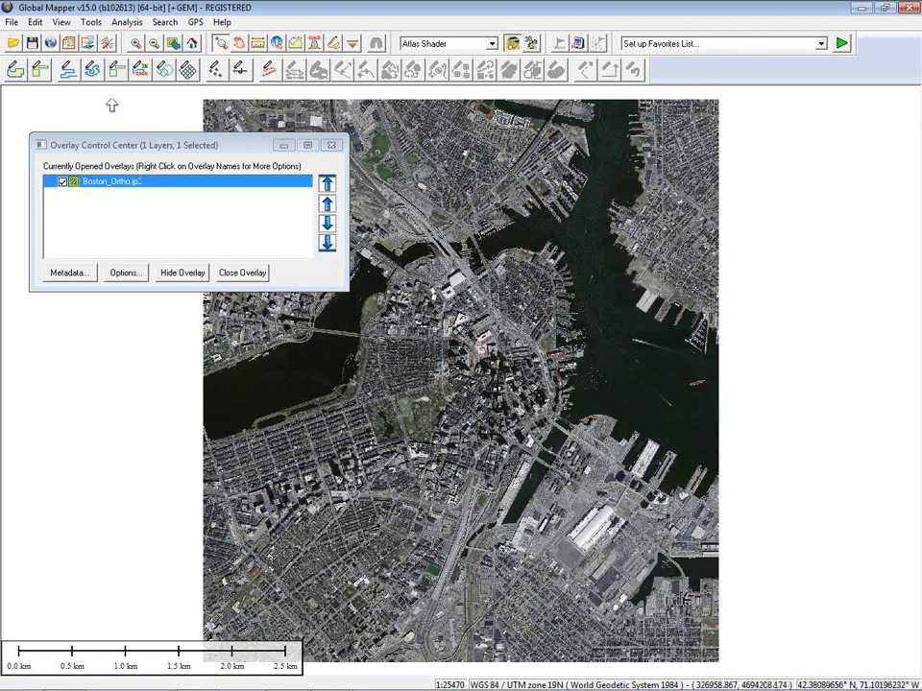
Step: Open the display projection's coordinate system catalogue at its top level
click(110, 43)
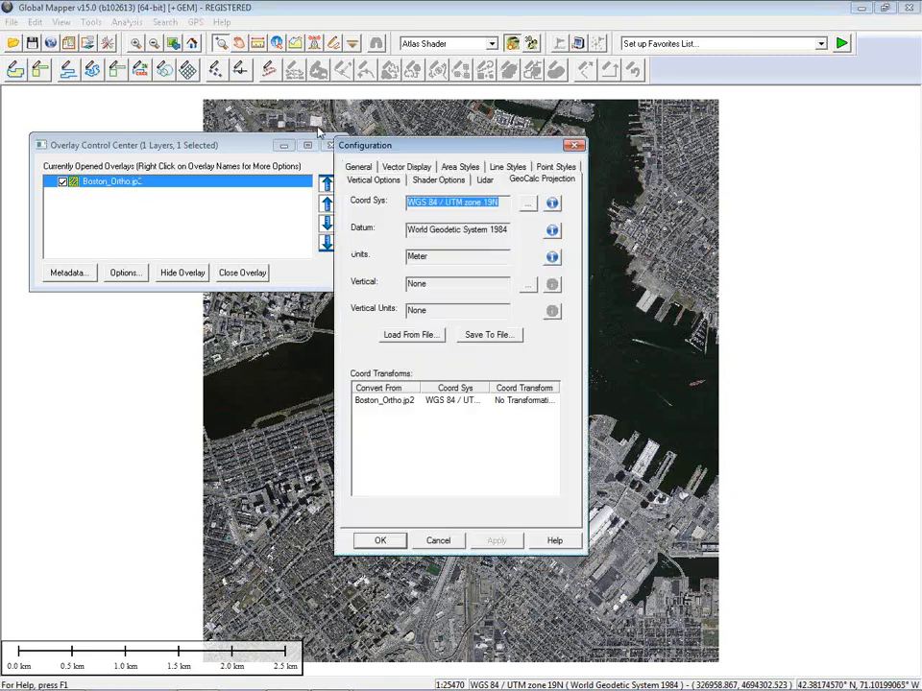
click(527, 203)
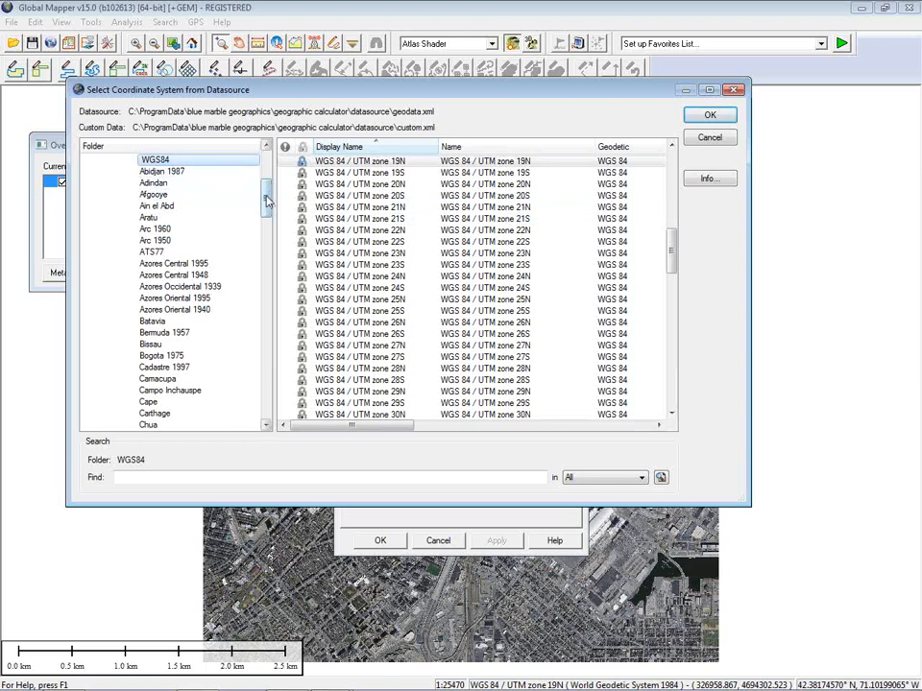
drag(268, 200, 267, 194)
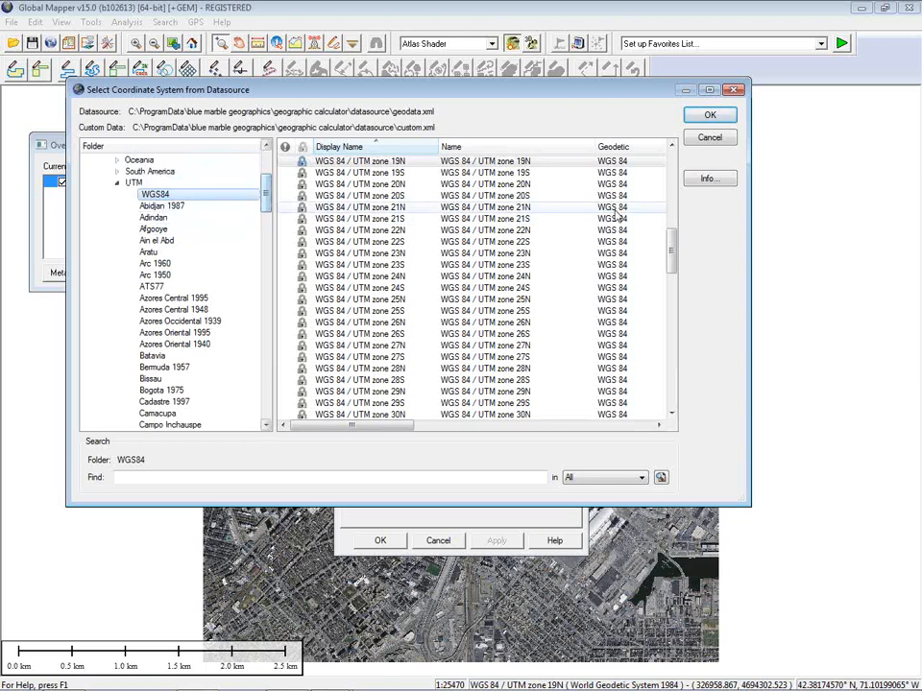
drag(671, 253, 672, 236)
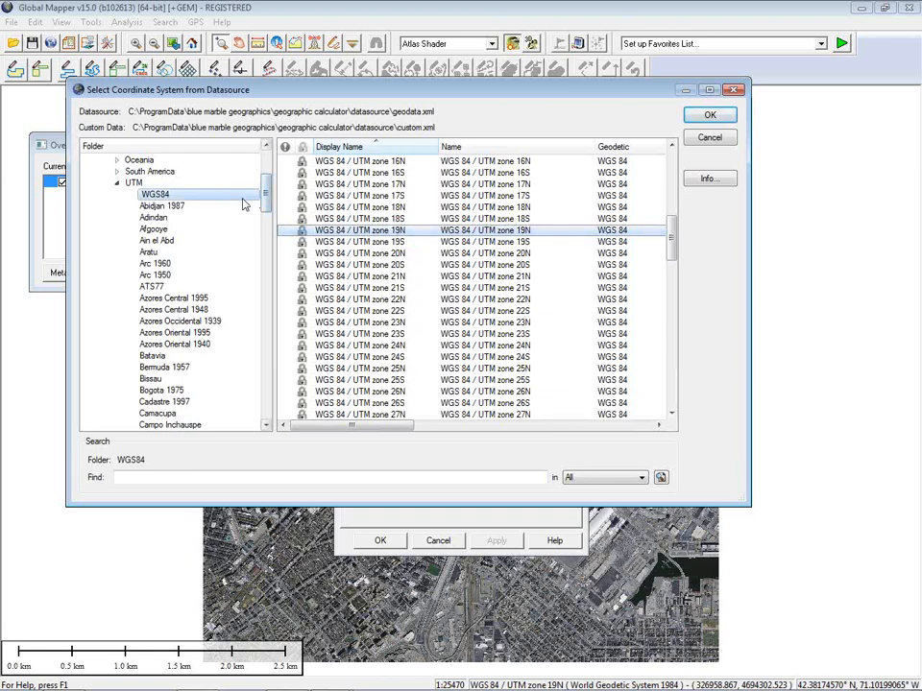
scroll(226, 199, up, 4)
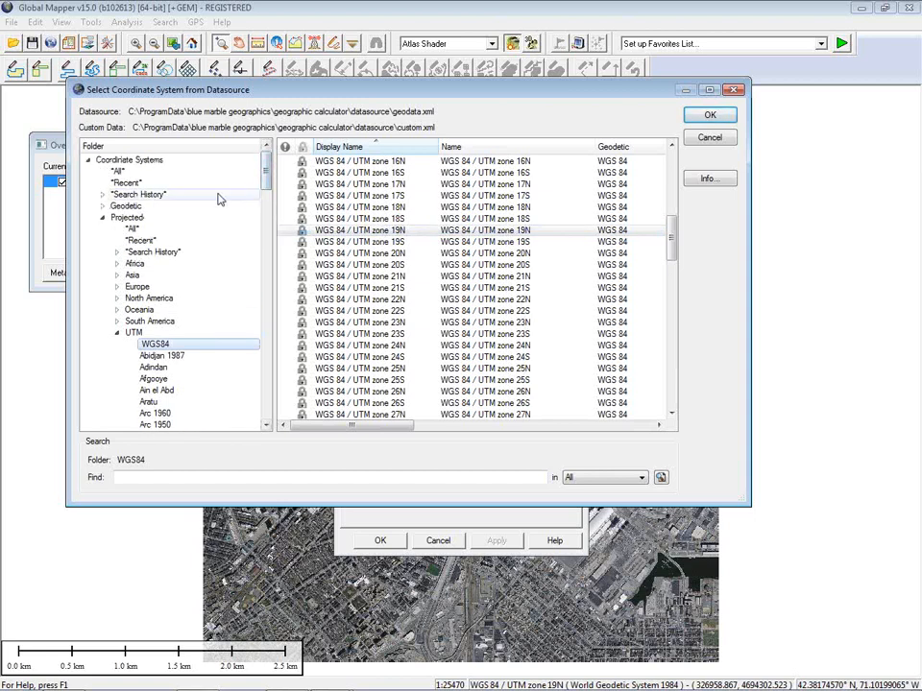
click(159, 162)
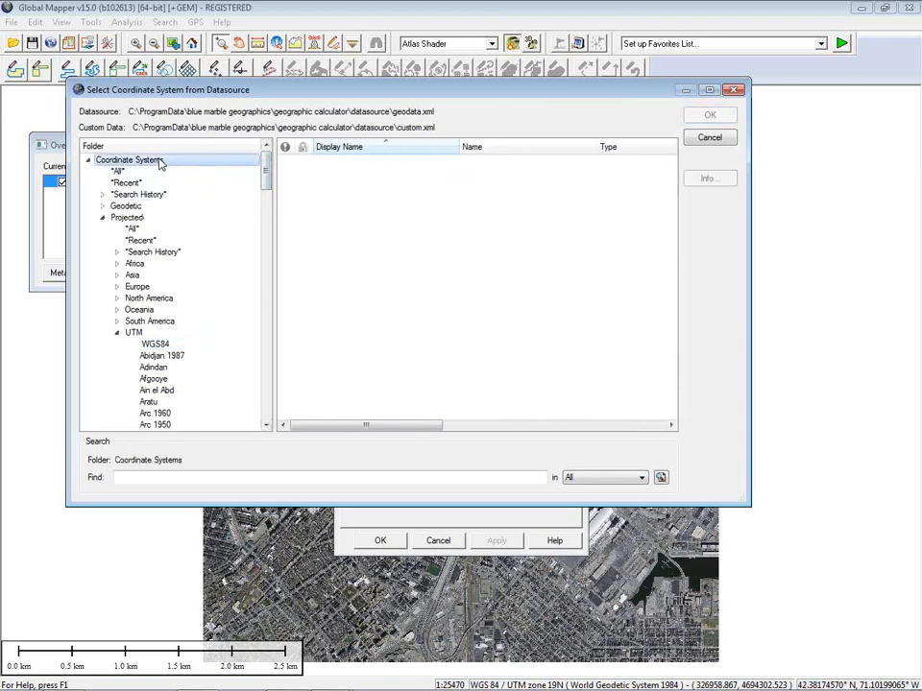
Step: Set the coordinate system search to match against EPSG Code
click(139, 477)
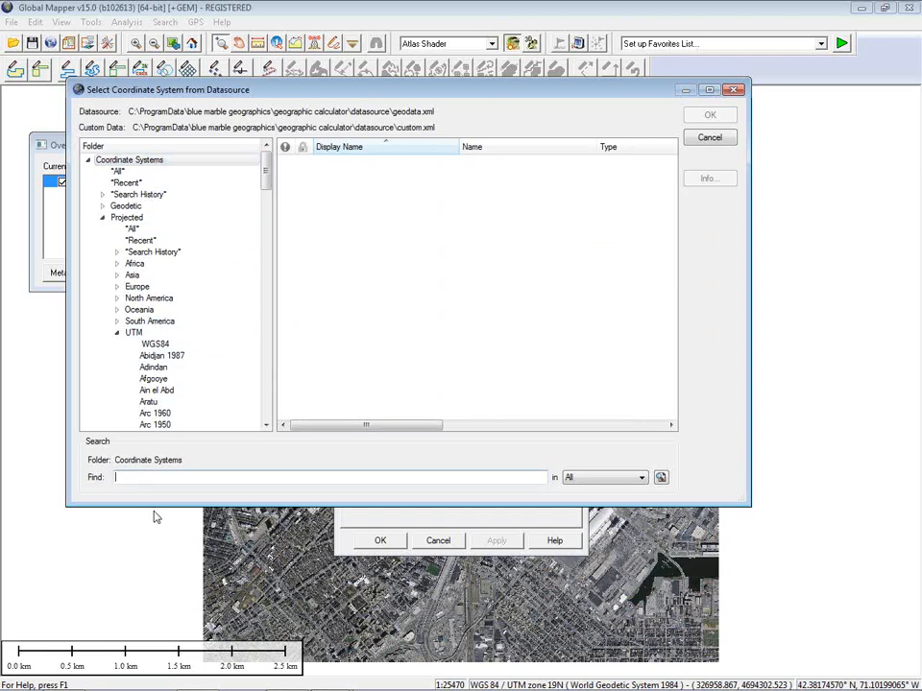
click(642, 478)
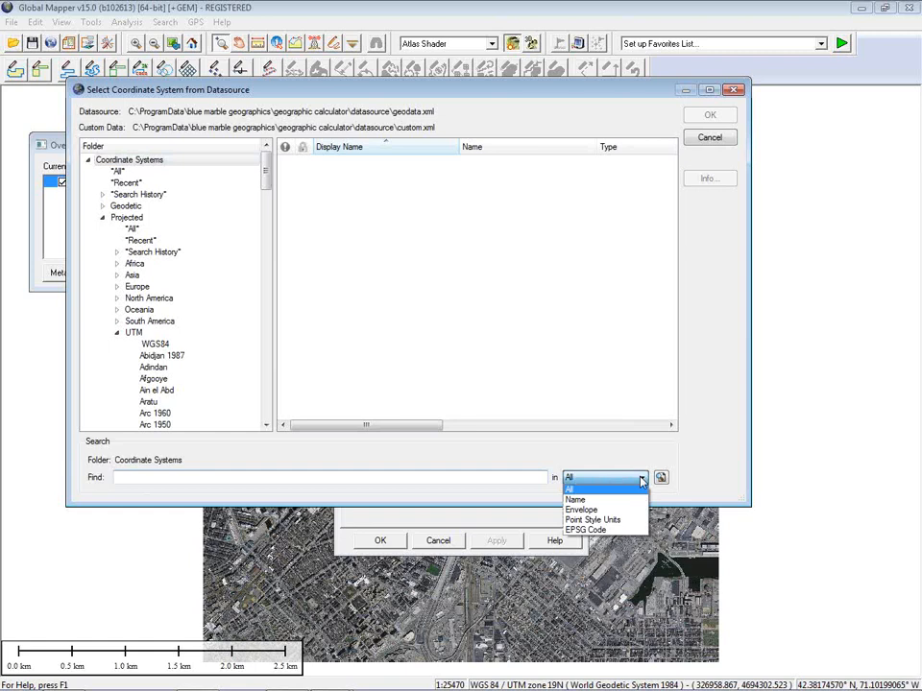
click(614, 530)
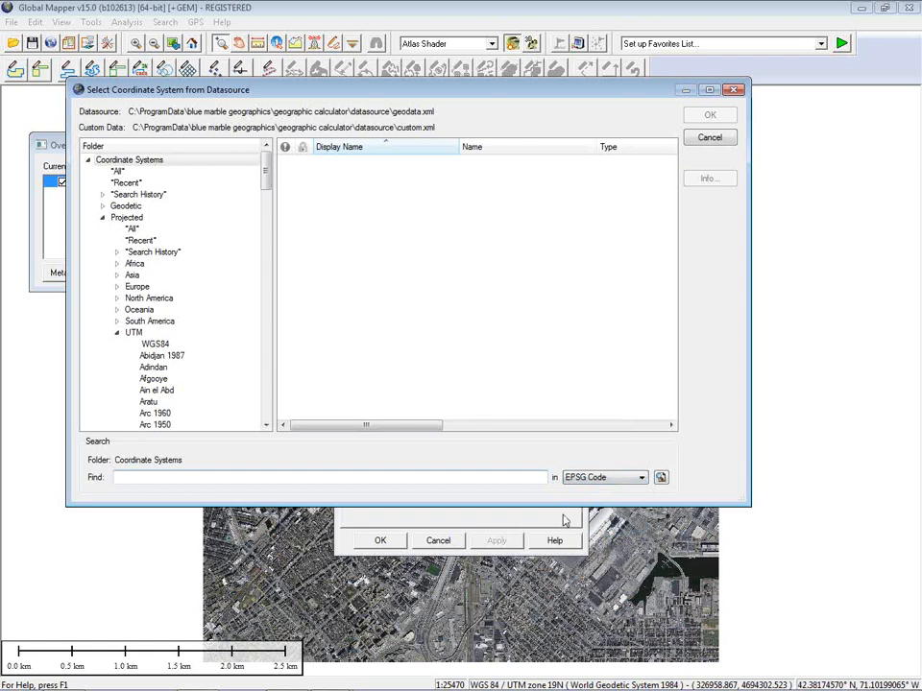
Step: Set the projection to EPSG 2249, NAD83 / Massachusetts Mainland (ftUS), with NAD83 to WGS 84 (29) transform
click(157, 477)
text(22)
text(49)
click(660, 478)
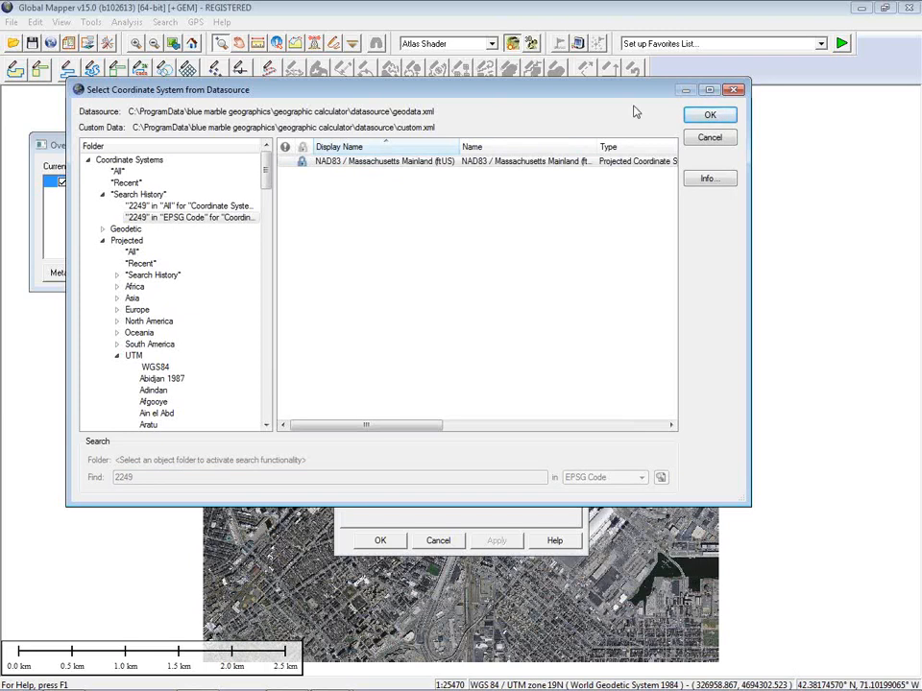
click(709, 115)
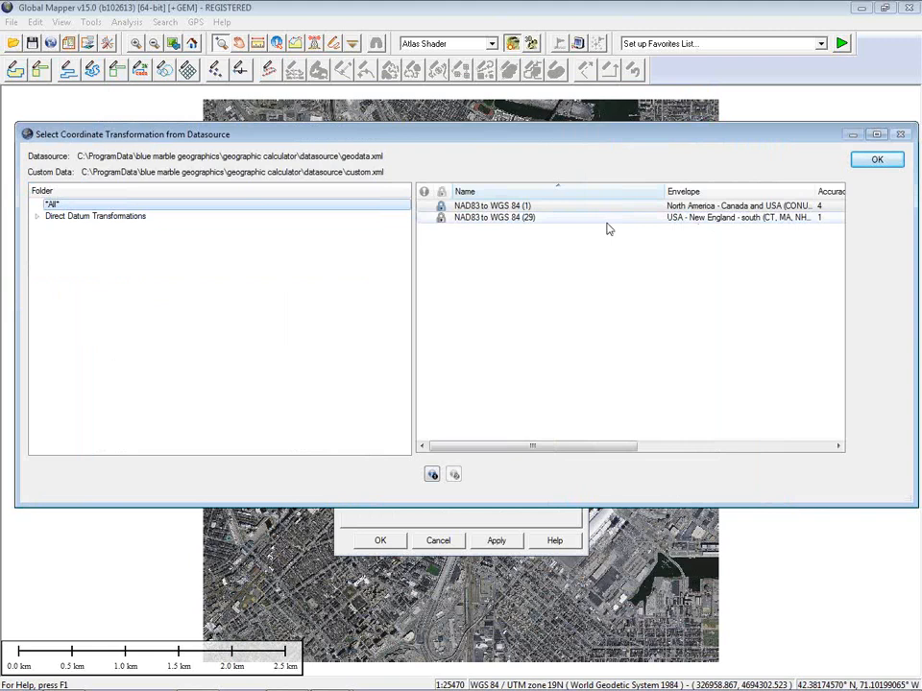
click(645, 220)
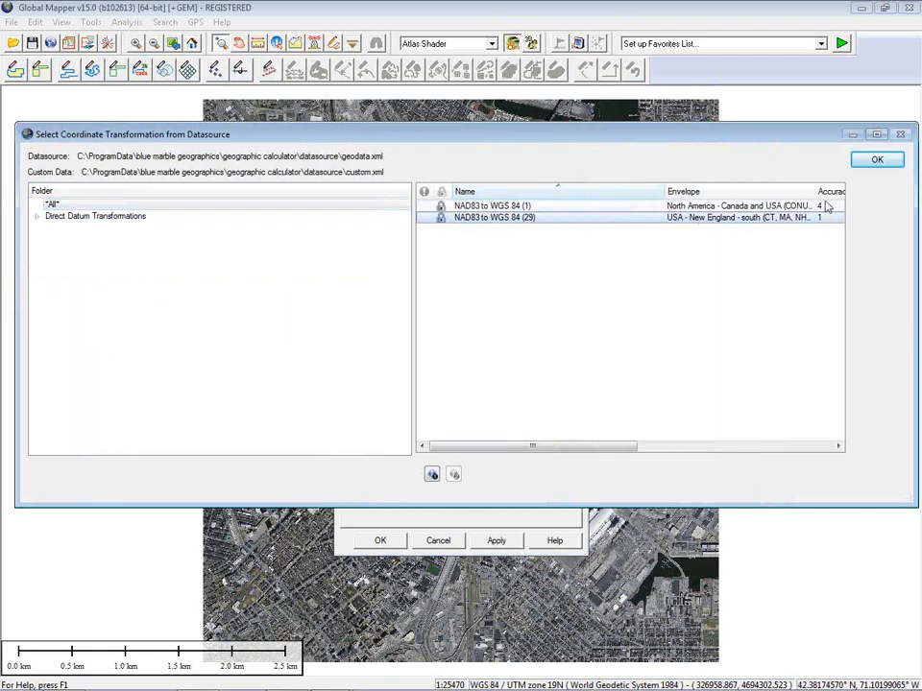
click(876, 164)
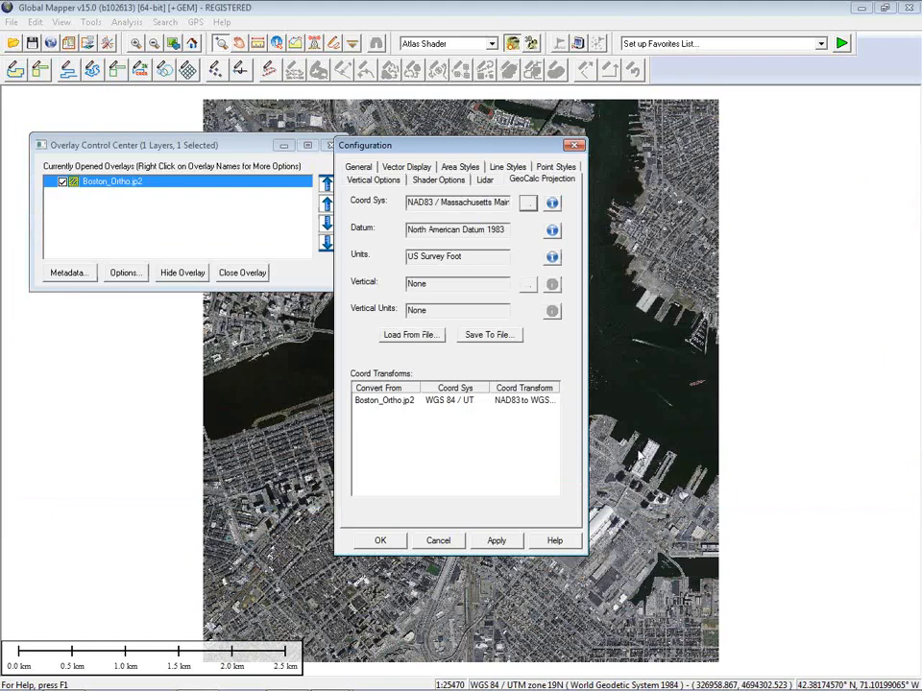
Step: Apply the Massachusetts Mainland projection settings and switch to the Digitizer Tool
click(381, 542)
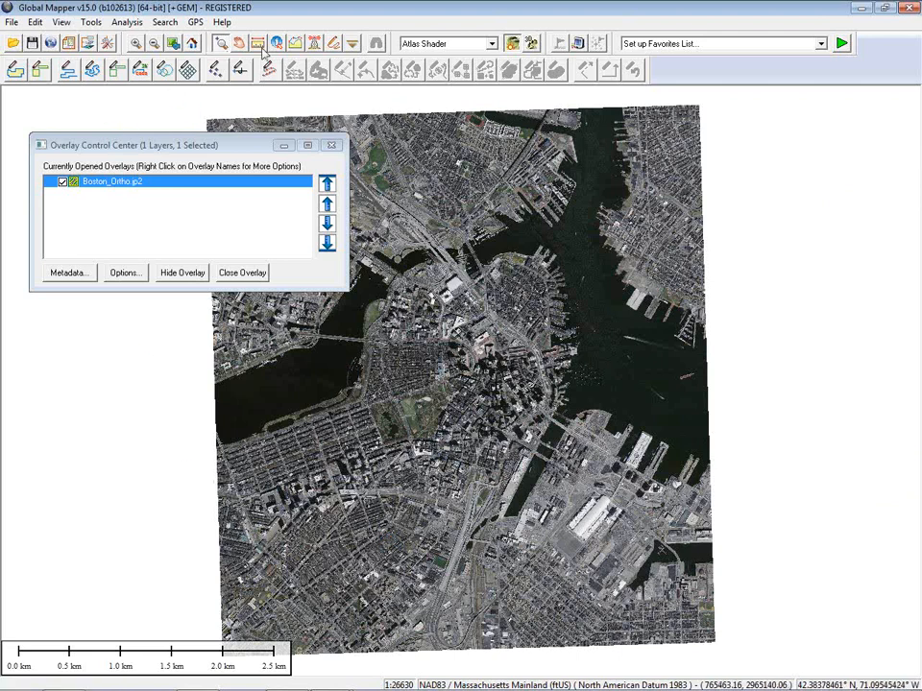
click(334, 44)
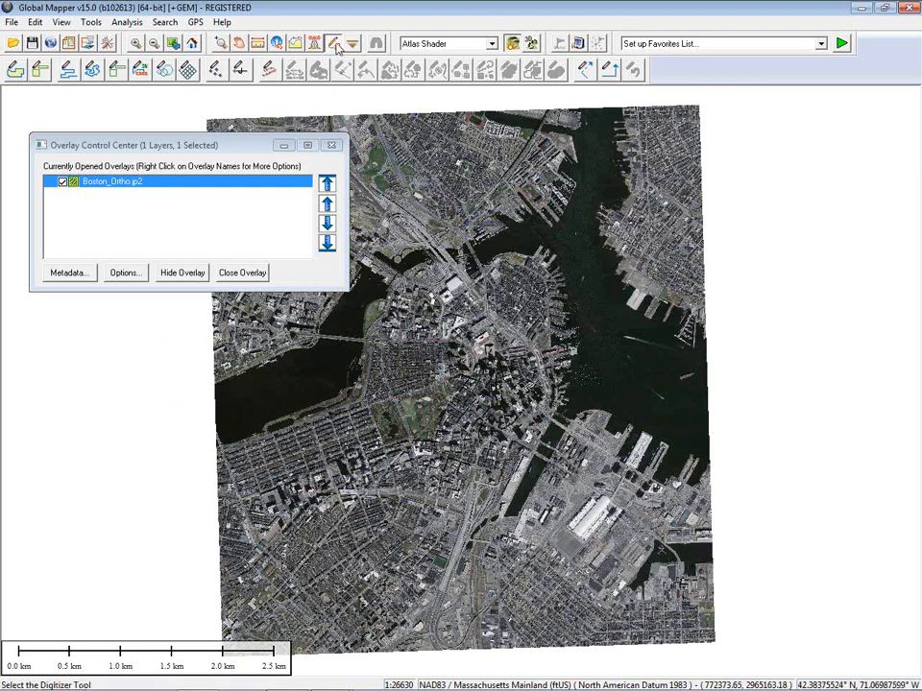
Step: Start the Create Rotated Rectangle Area (3 Point Draw) tool from the map's right-click menu
right_click(458, 243)
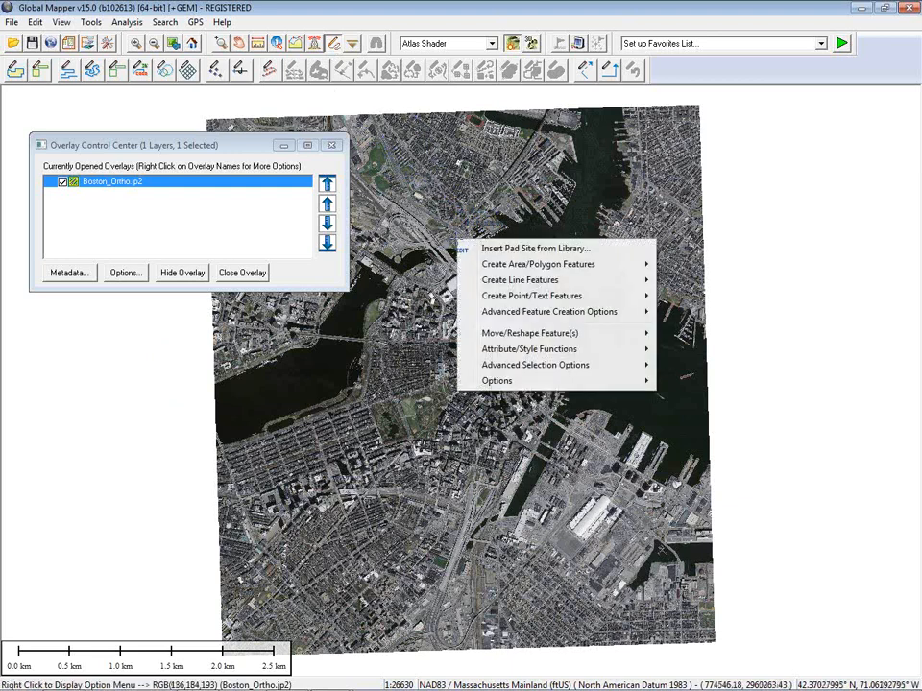
mouse_move(506, 267)
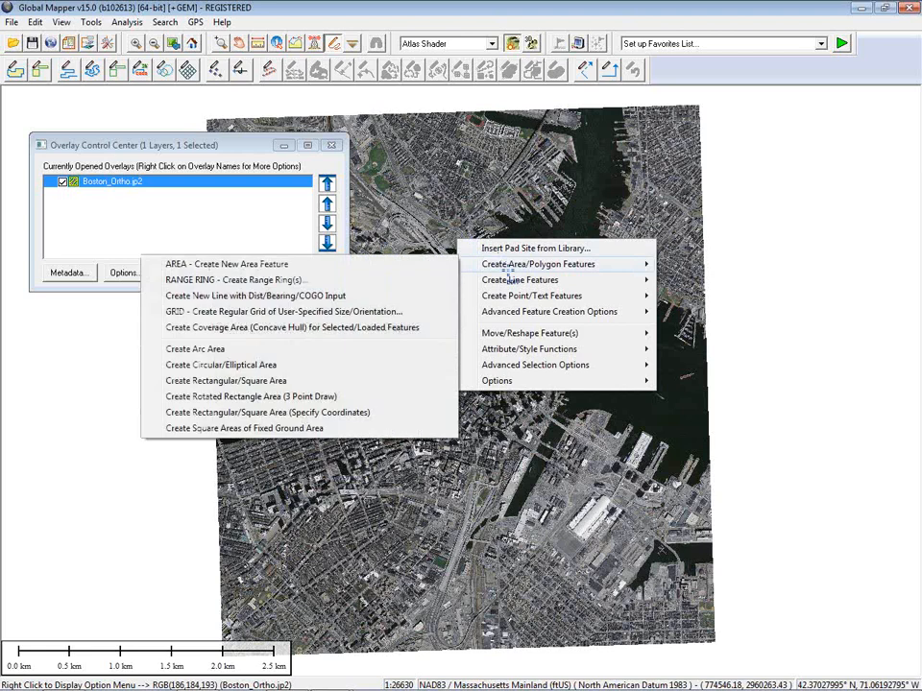
click(322, 398)
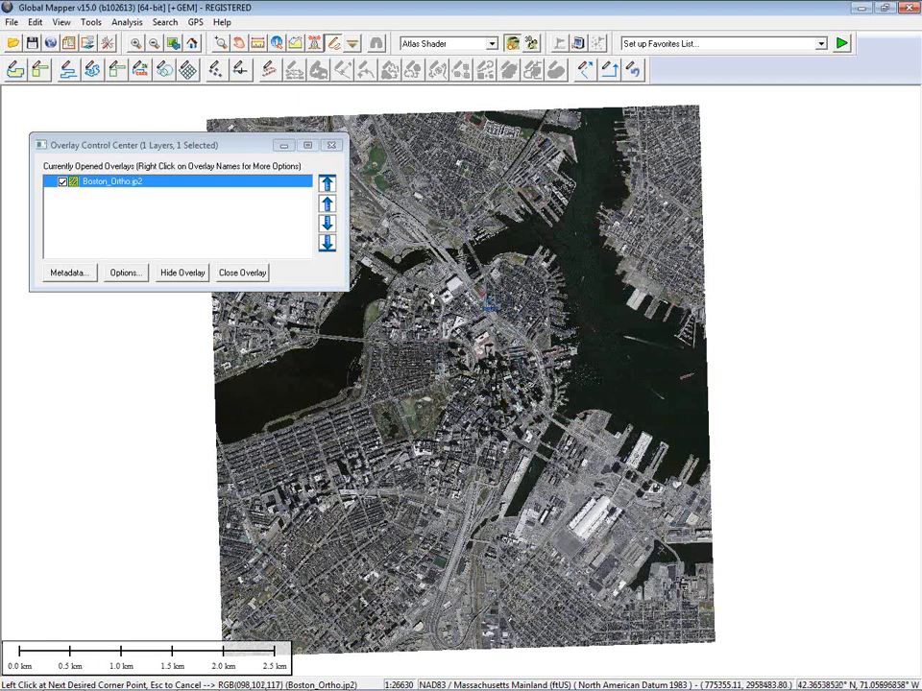
Step: Place two trial corners, then restart the rotated rectangle area tool from the right-click menu
click(480, 291)
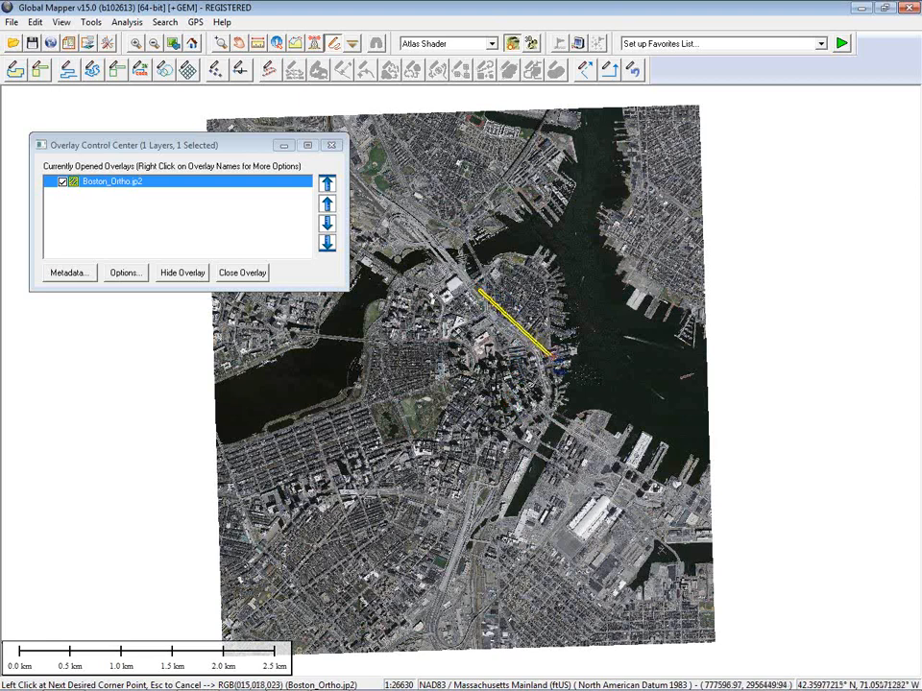
click(562, 367)
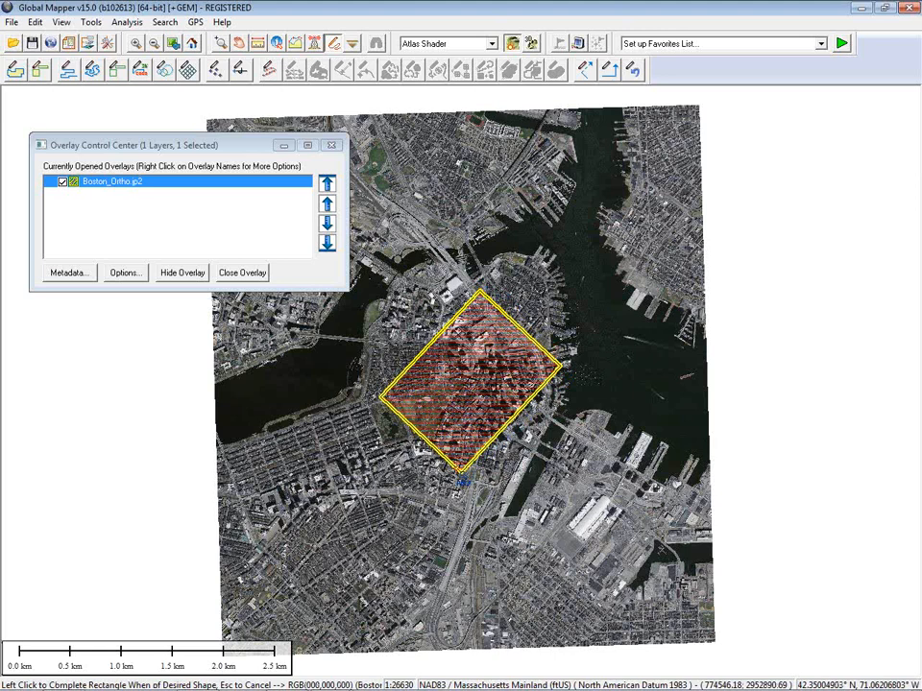
right_click(459, 471)
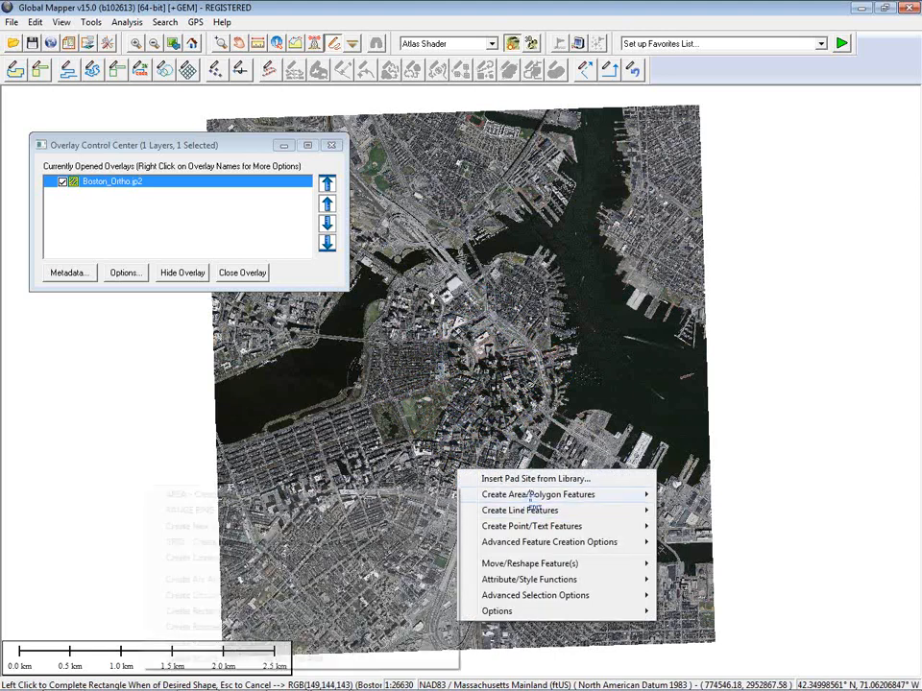
mouse_move(533, 495)
click(288, 623)
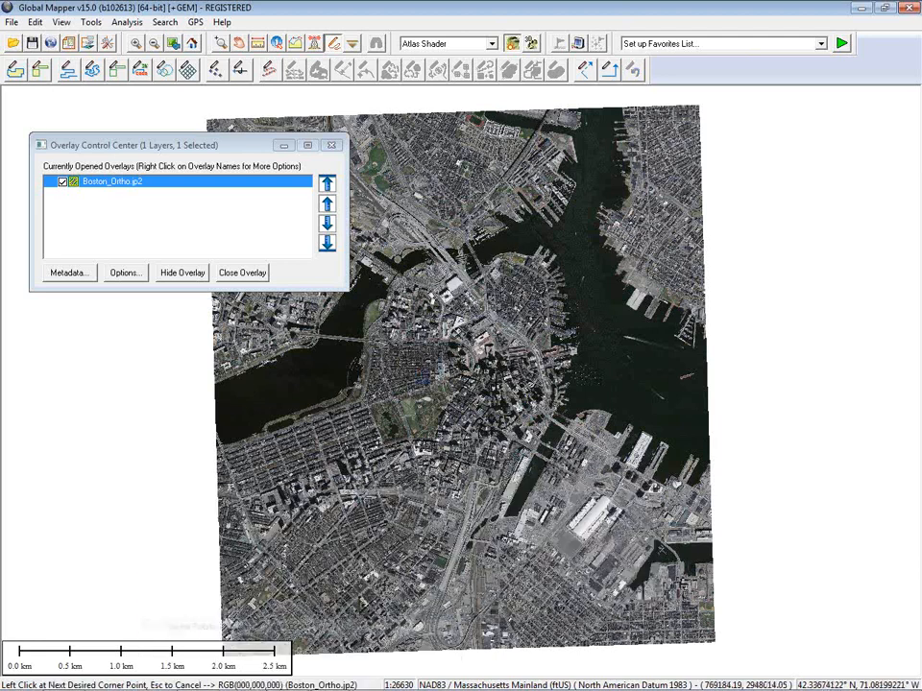
Step: Draw a rotated square over downtown Boston with three corners and accept it unnamed
click(480, 291)
click(556, 364)
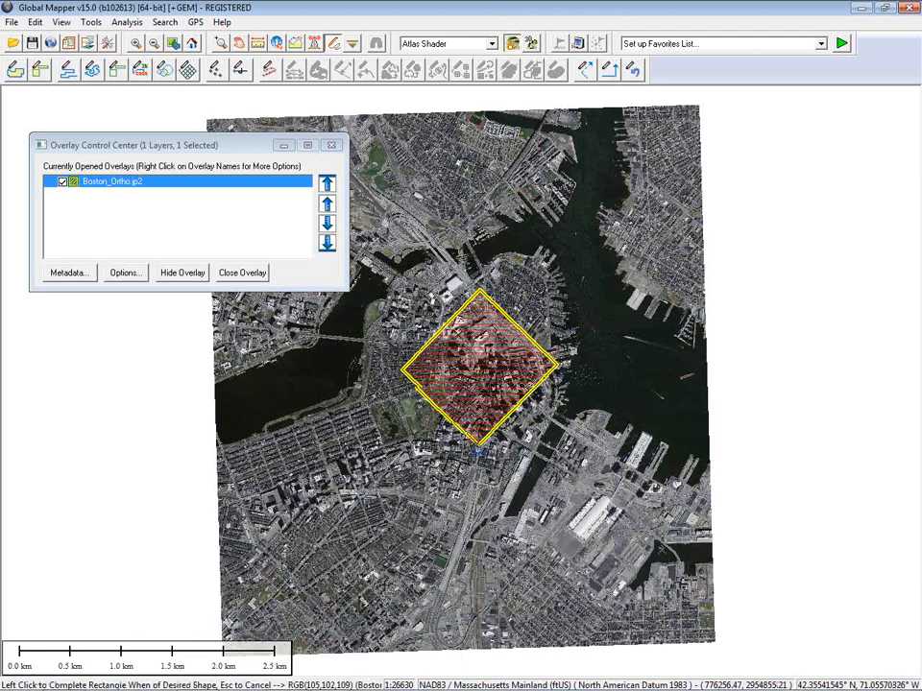
click(470, 437)
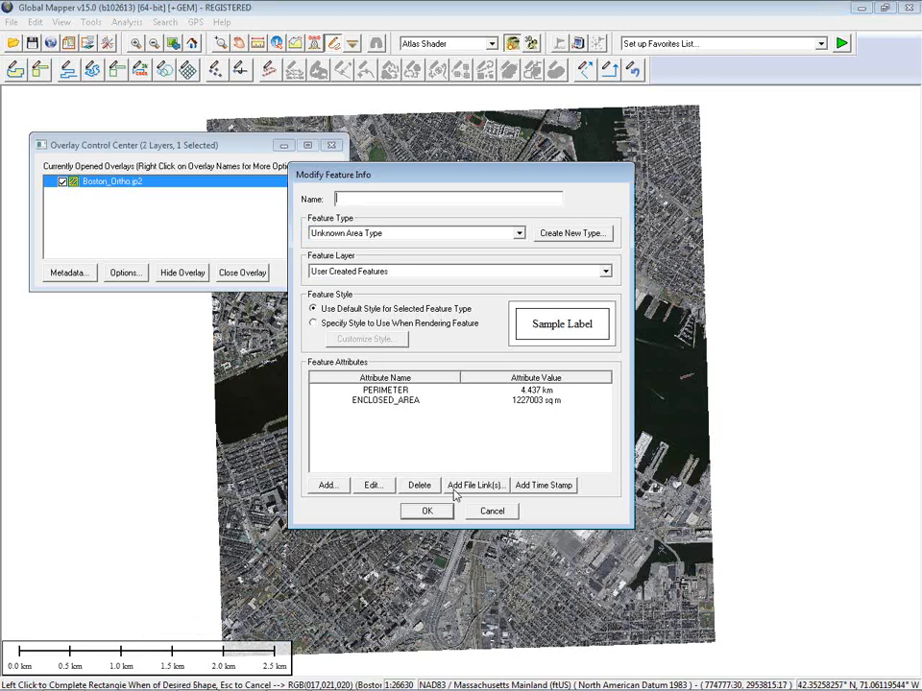
click(437, 512)
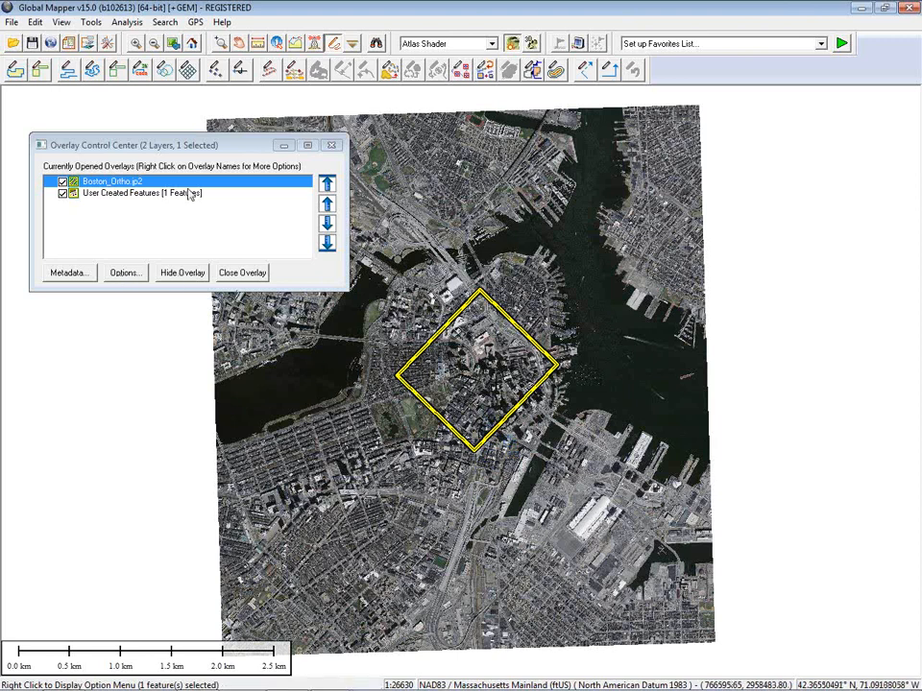
Step: Crop Boston_Ortho.jp2 to the currently selected polygon, then deselect the diamond
click(133, 276)
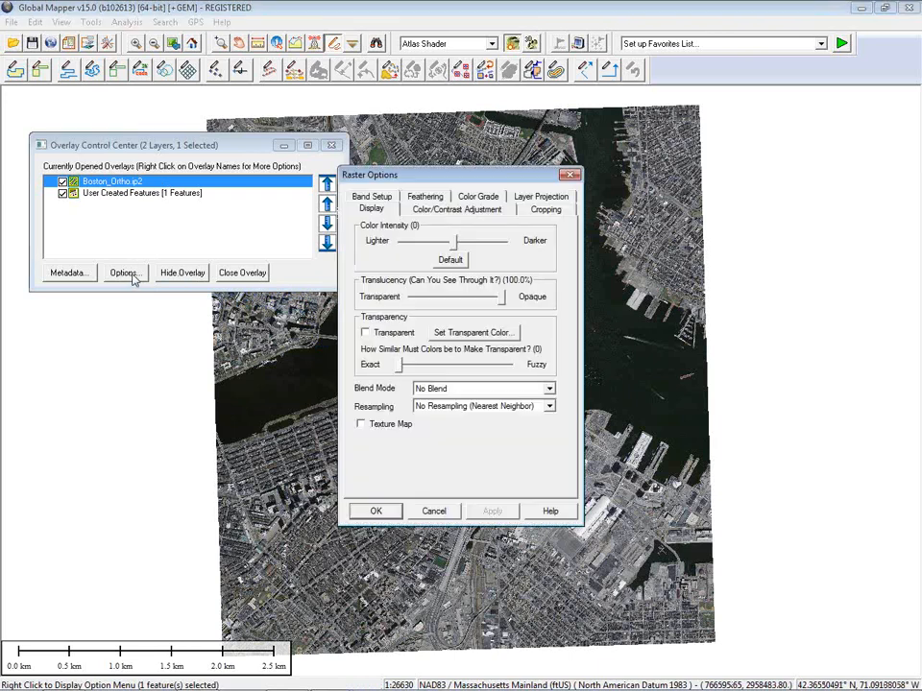
click(543, 208)
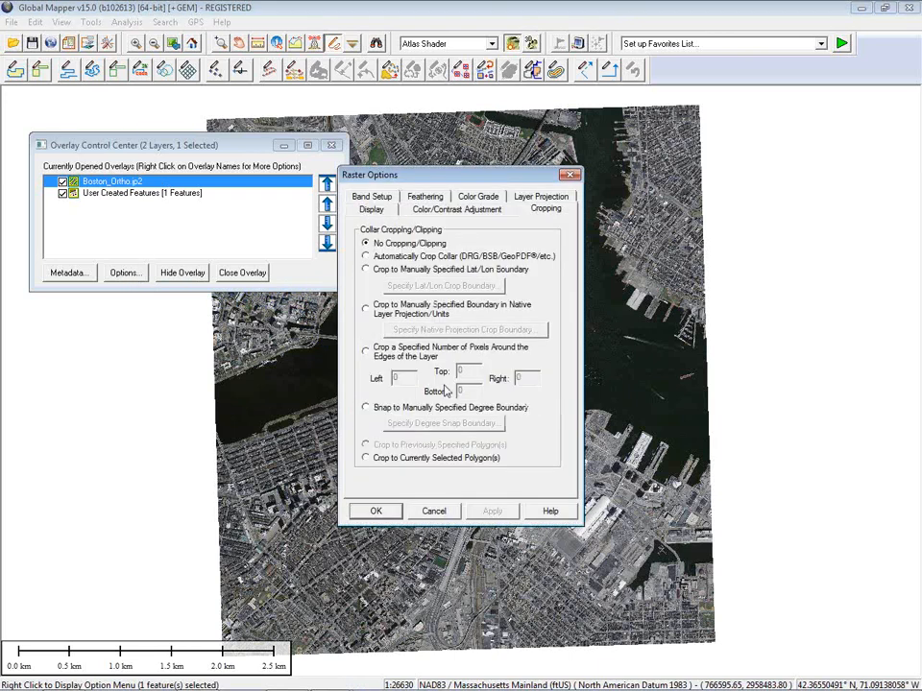
click(366, 458)
click(378, 510)
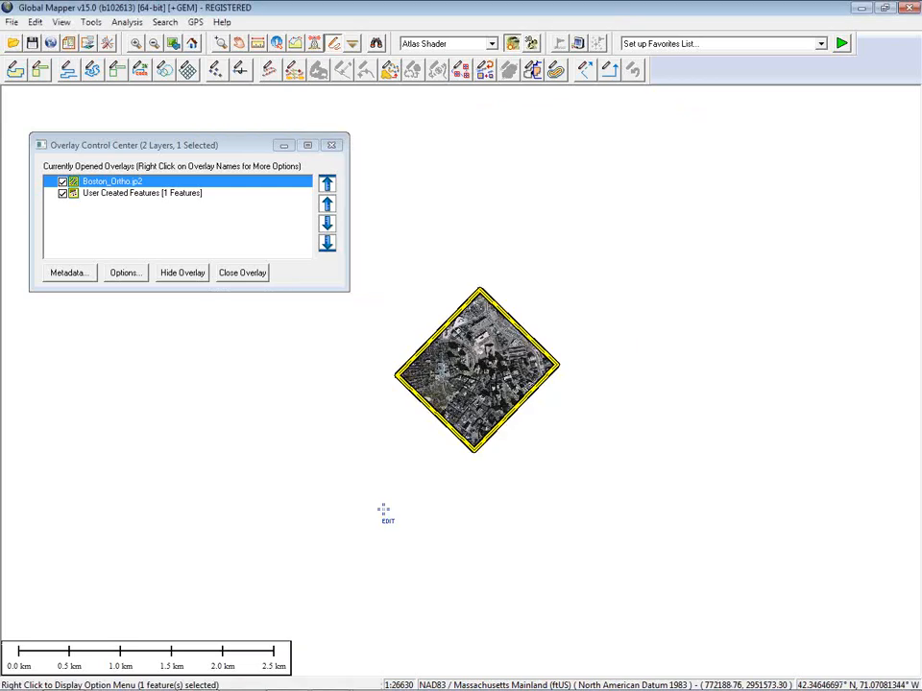
click(383, 511)
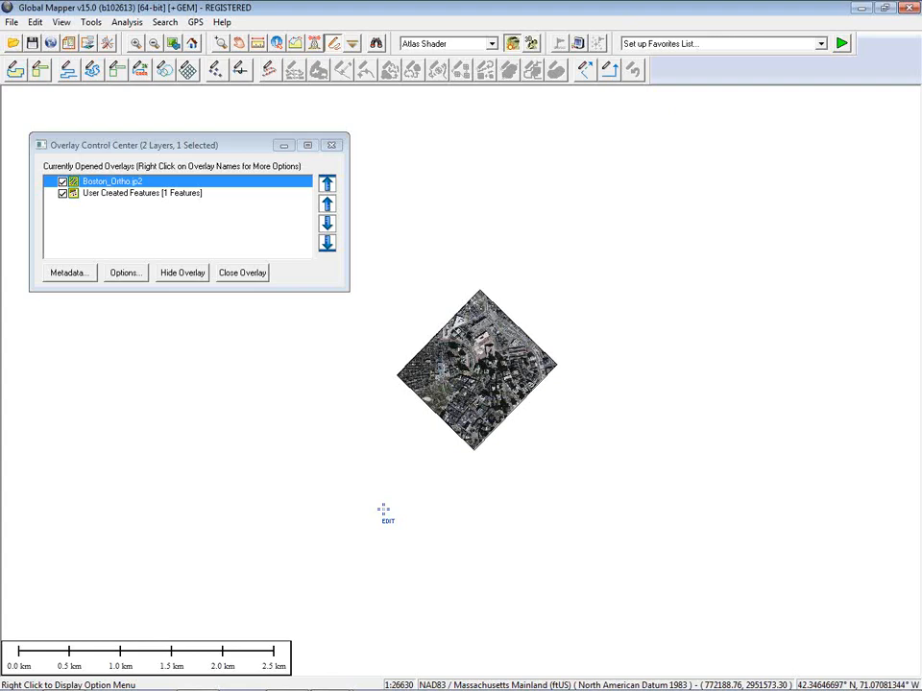
Step: Unload all data with Ctrl+U without saving a workspace, and reposition the Overlay Control Center
key(ctrl+u)
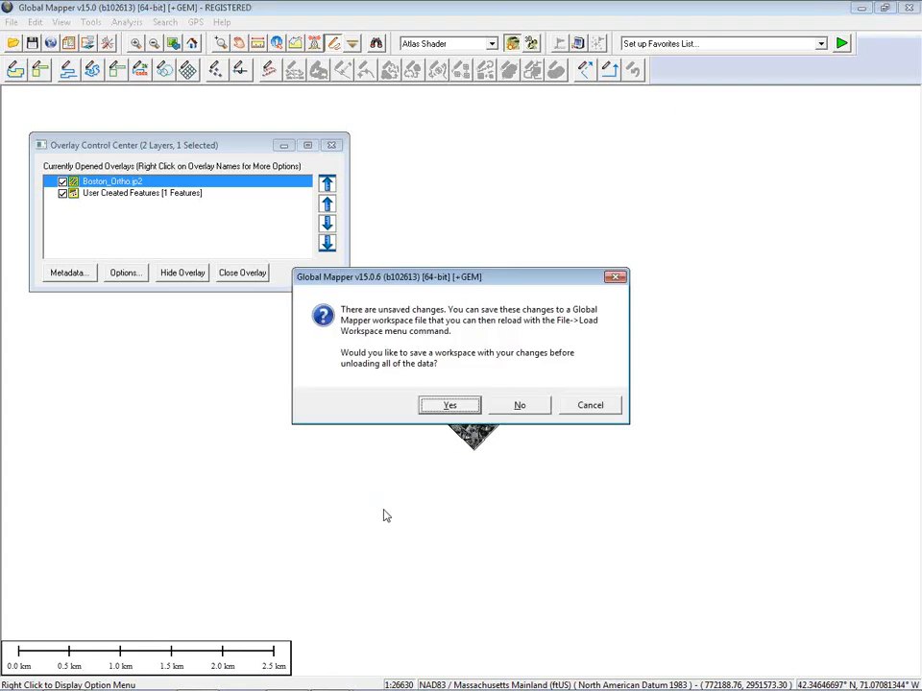
click(519, 407)
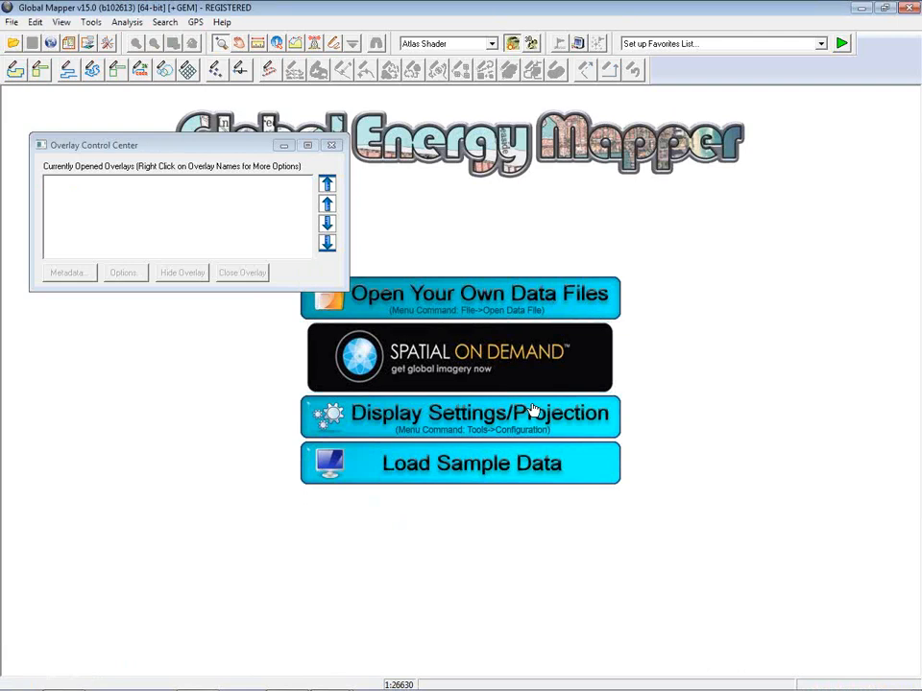
drag(242, 152, 229, 117)
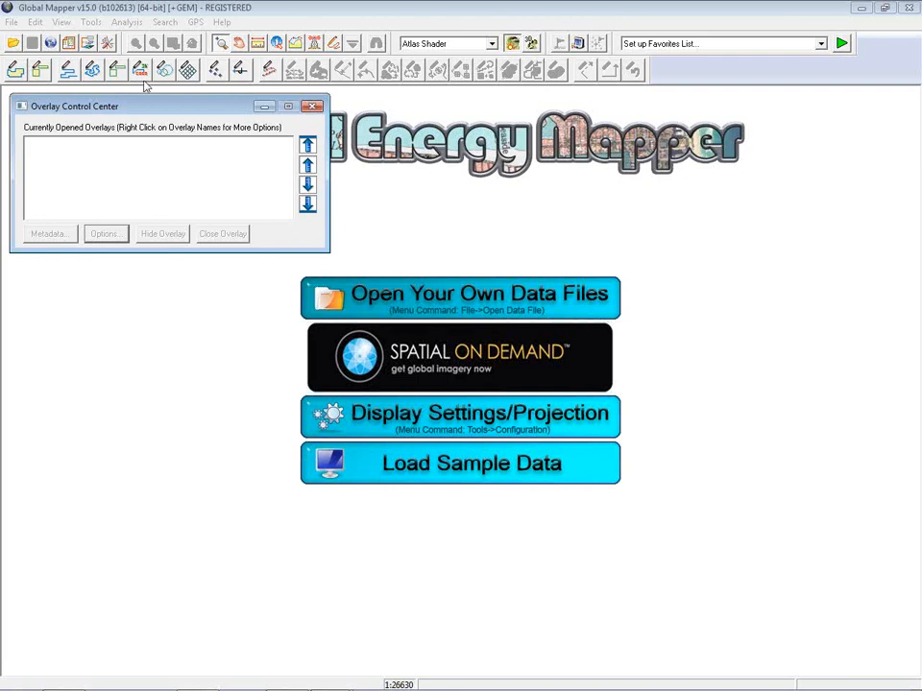
Step: Open Kennebec_Co.txt through File > Open Generic ASCII Text File(s)
click(11, 21)
click(29, 22)
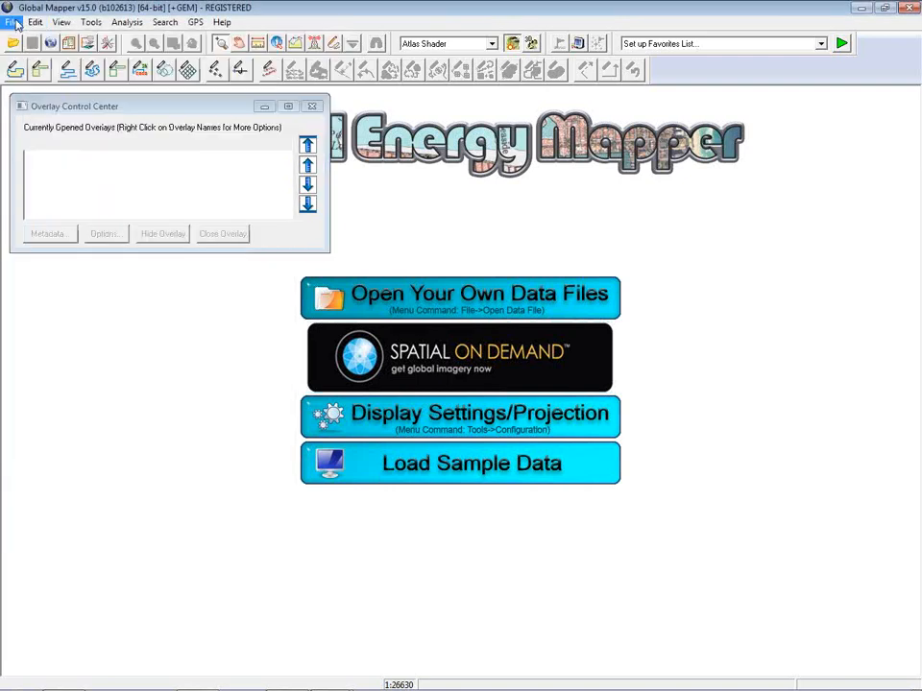
click(11, 21)
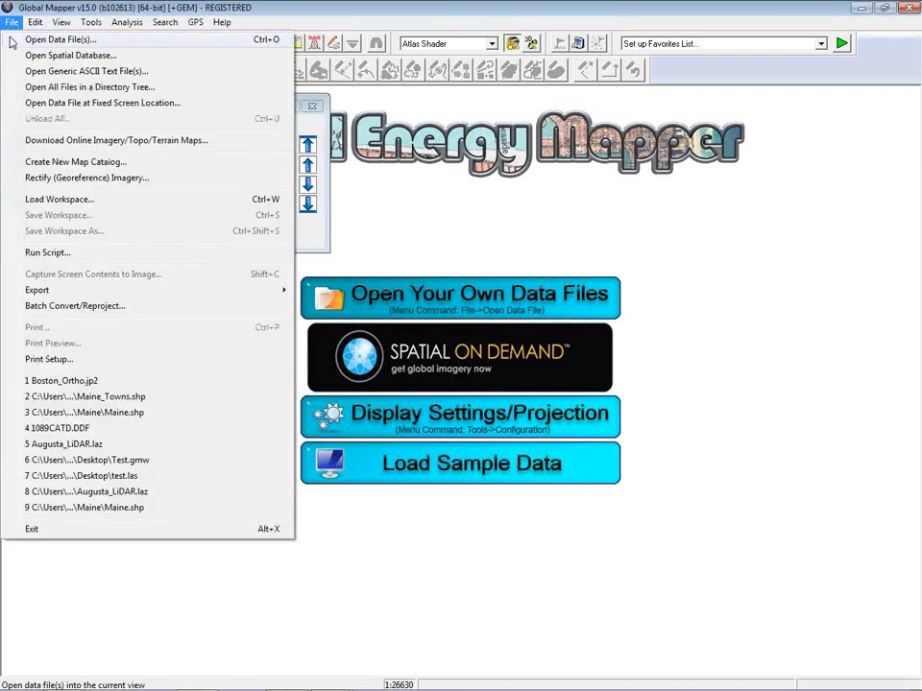
click(59, 72)
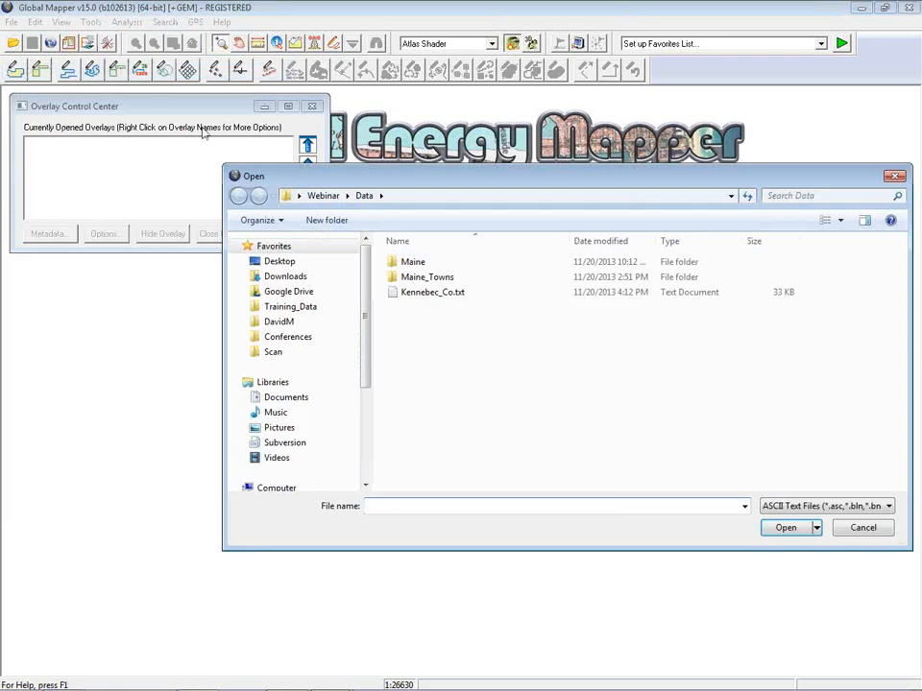
click(451, 293)
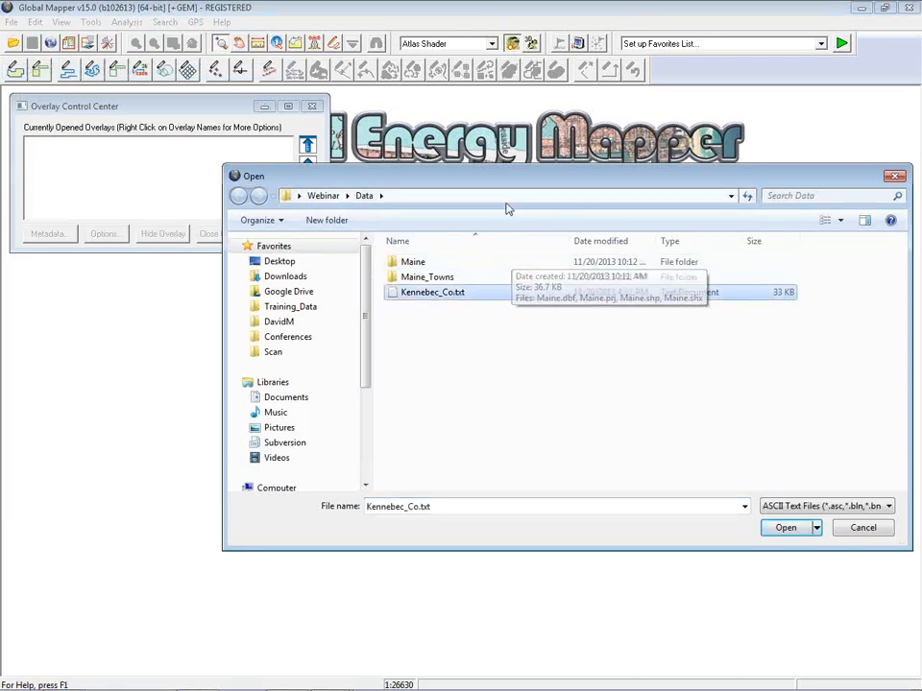
drag(504, 187, 410, 142)
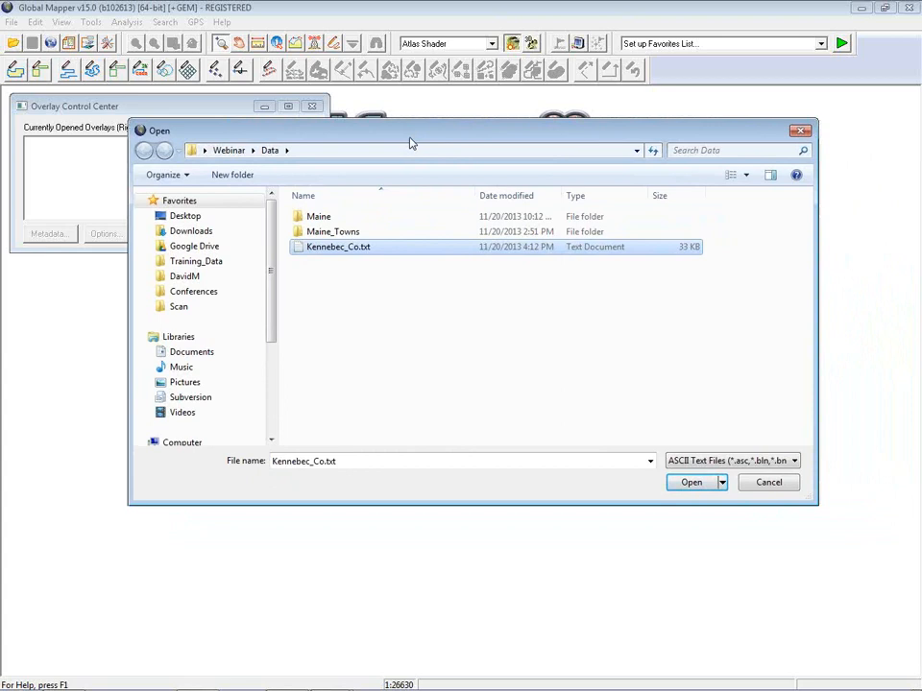
click(688, 483)
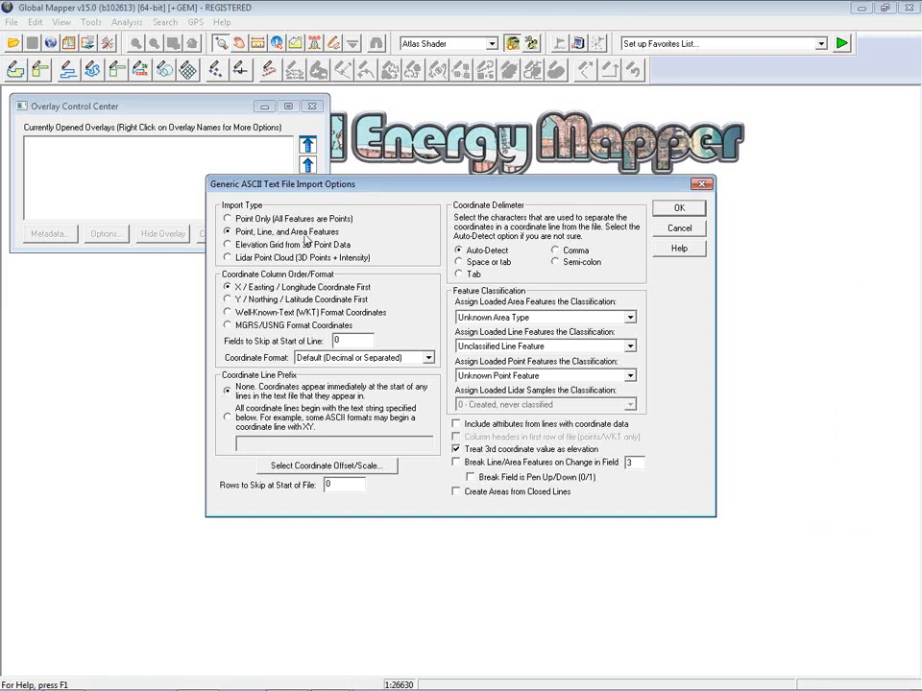
Step: Enable Create Areas from Closed Lines, disable 3rd-coordinate elevation, and accept the import options
click(457, 492)
click(458, 450)
click(678, 208)
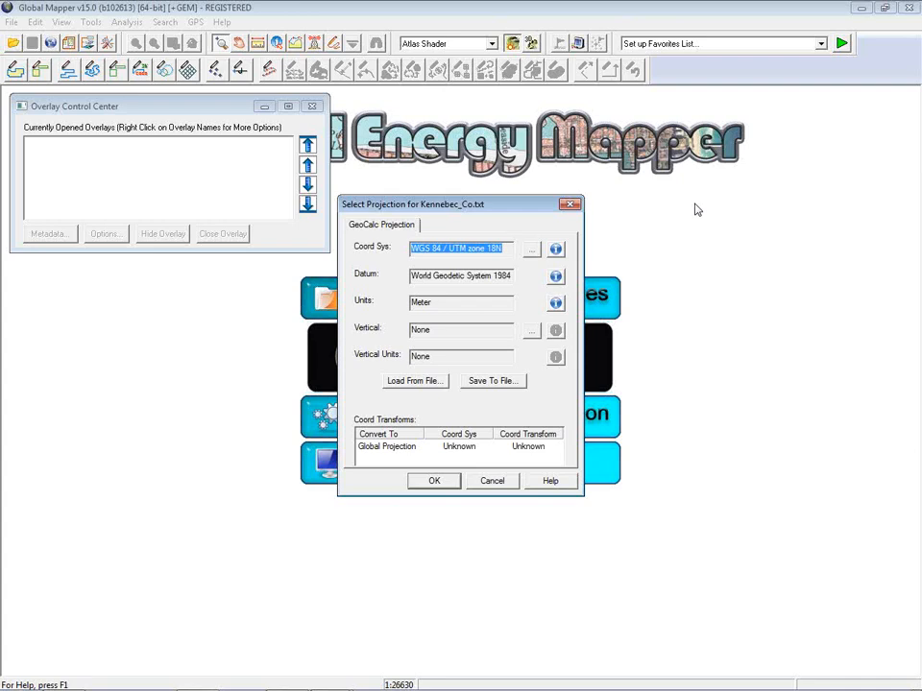
Step: Choose WGS 84 / UTM zone 18N from the Recent coordinate systems list
click(531, 249)
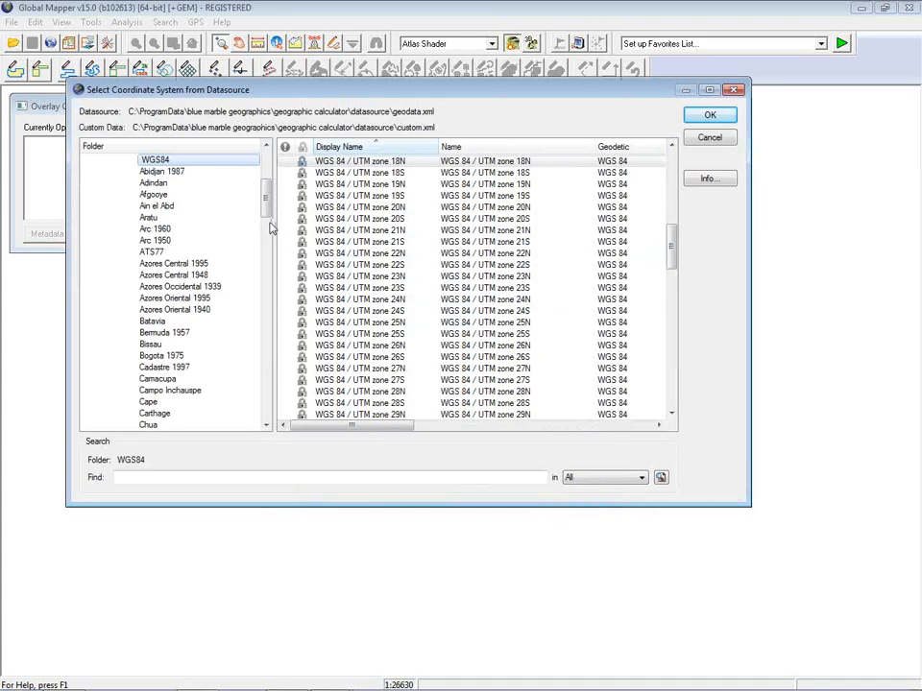
drag(265, 201, 269, 173)
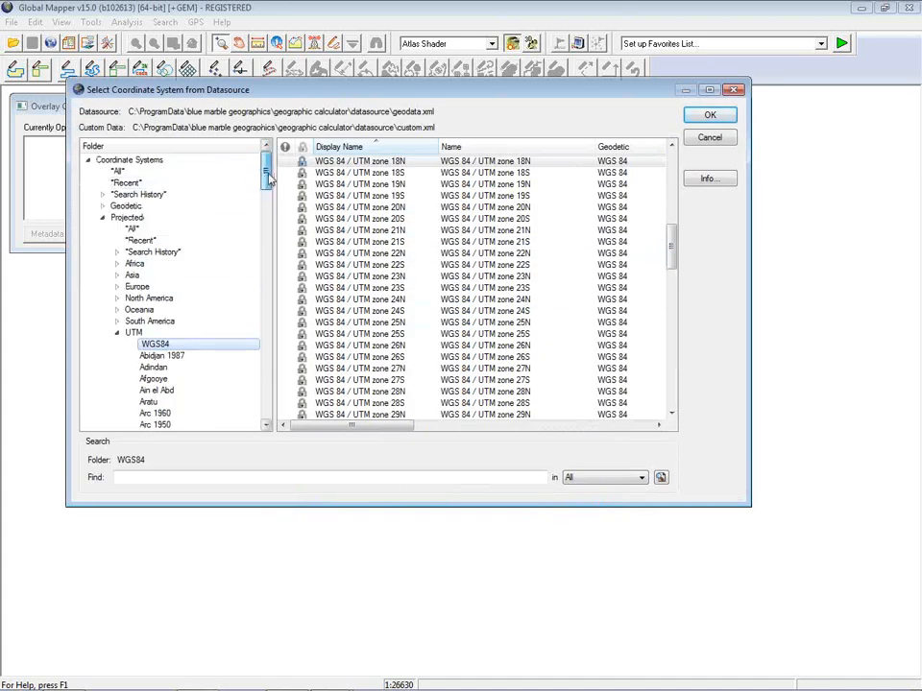
click(209, 184)
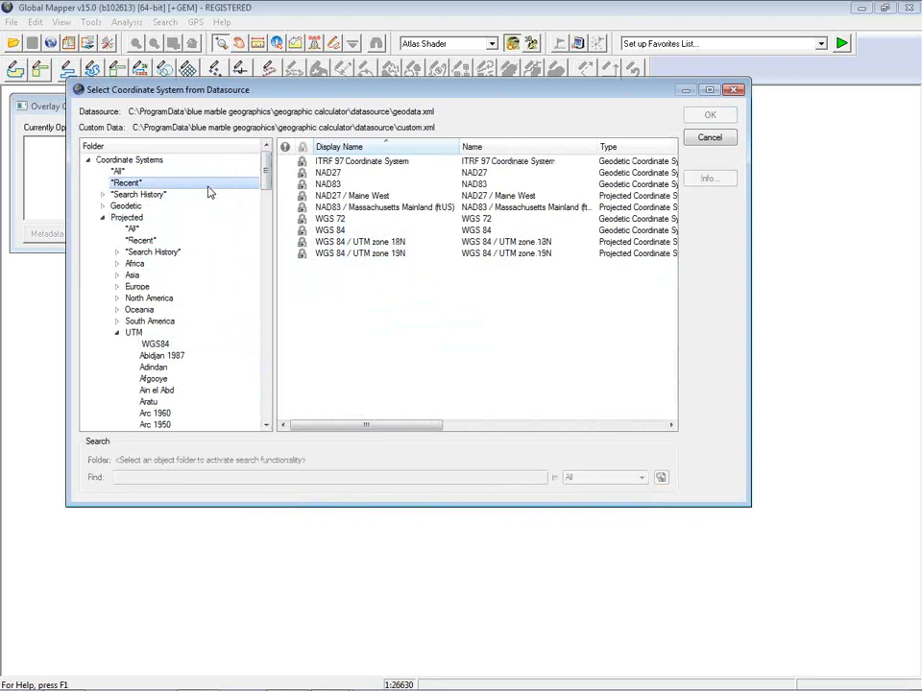
click(401, 246)
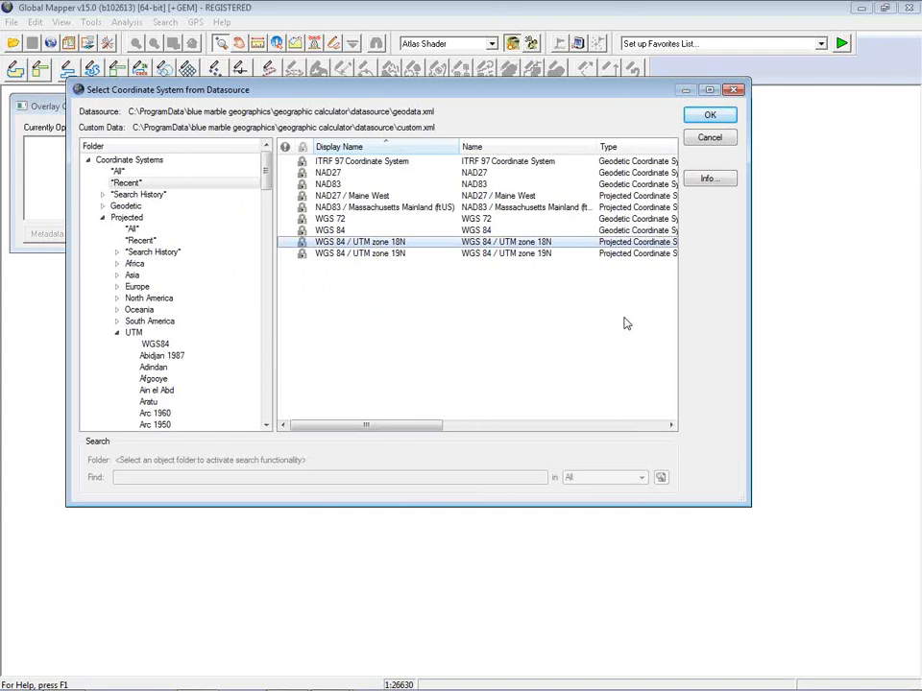
click(710, 117)
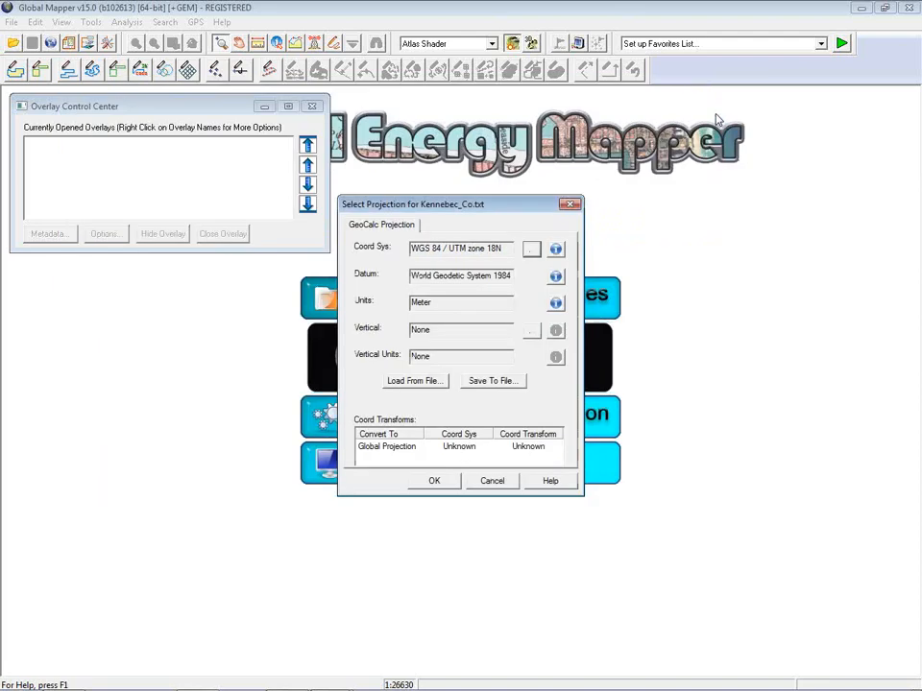
Step: Finish loading Kennebec_Co.txt, add Maine.shp from recent files, and zoom out to show both outlines
click(437, 481)
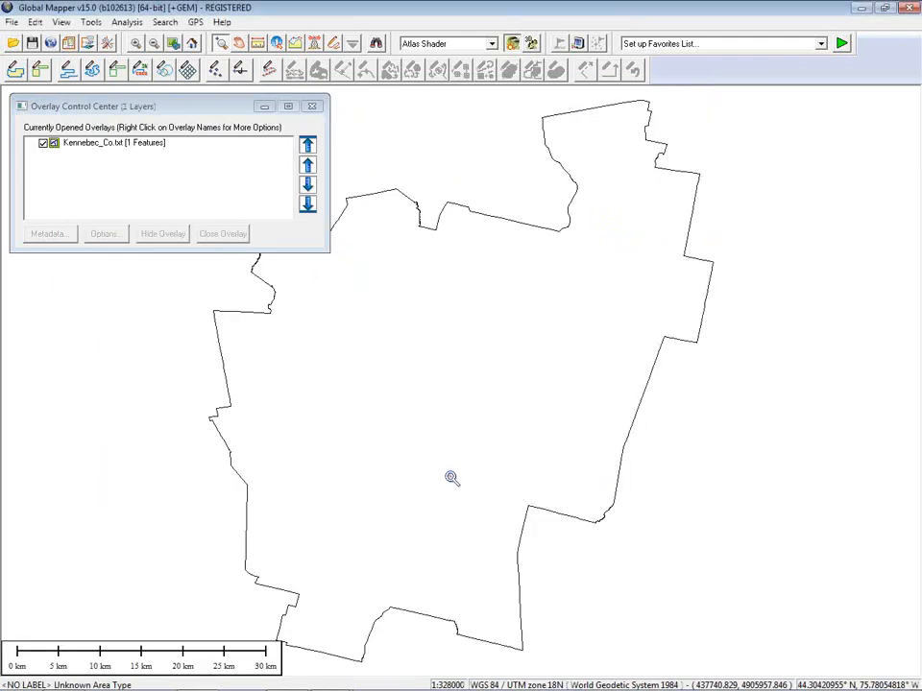
scroll(632, 314, down, 2)
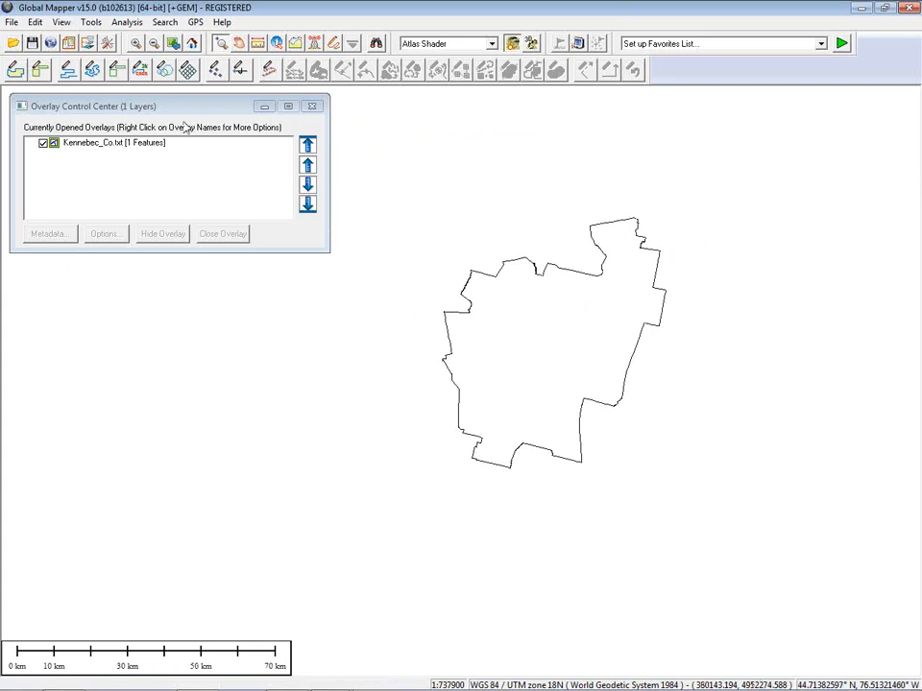
click(12, 21)
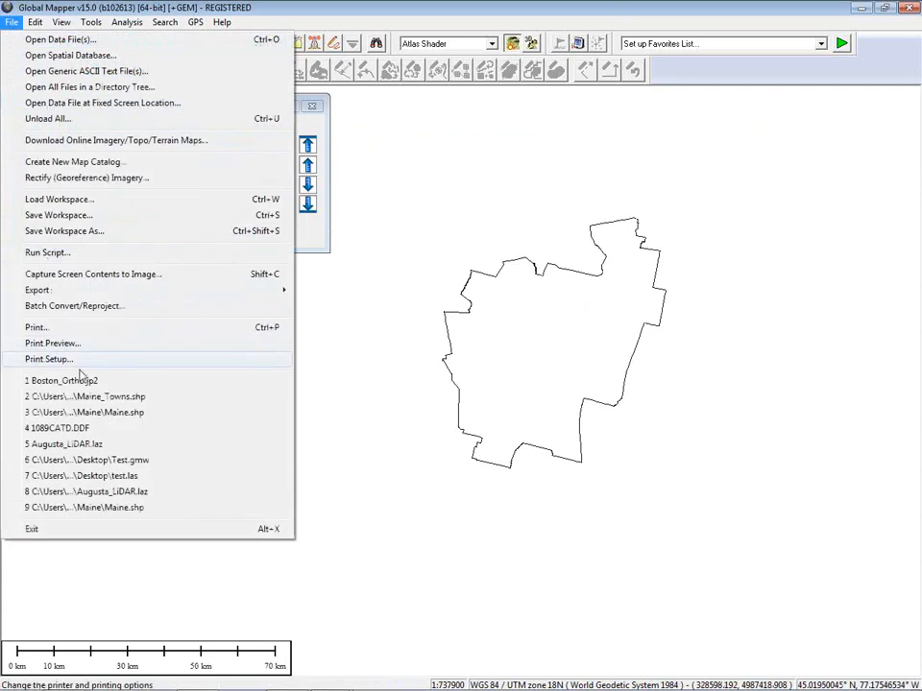
click(96, 413)
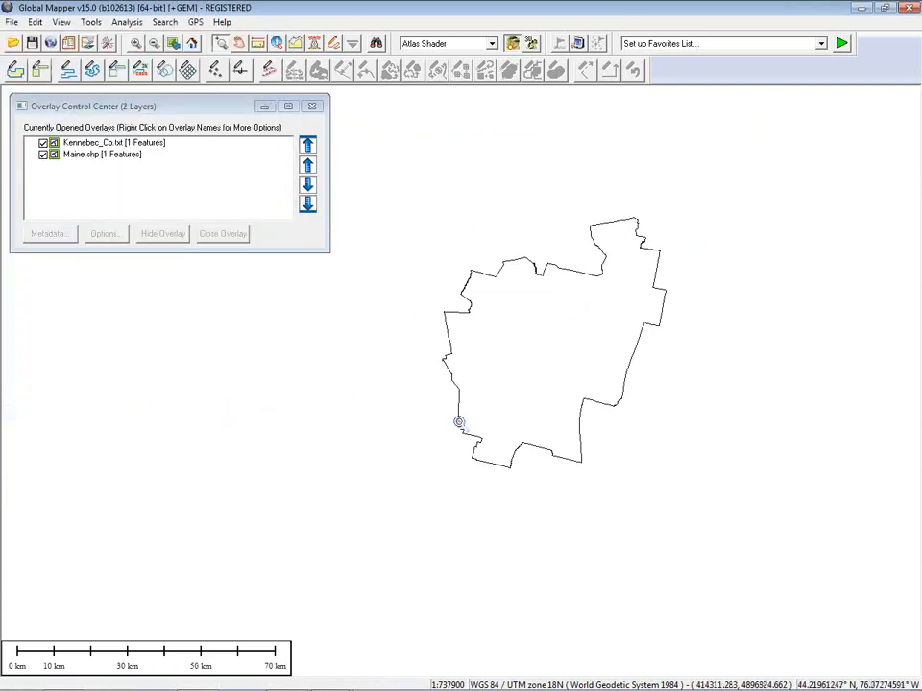
scroll(409, 407, down, 3)
scroll(409, 405, down, 2)
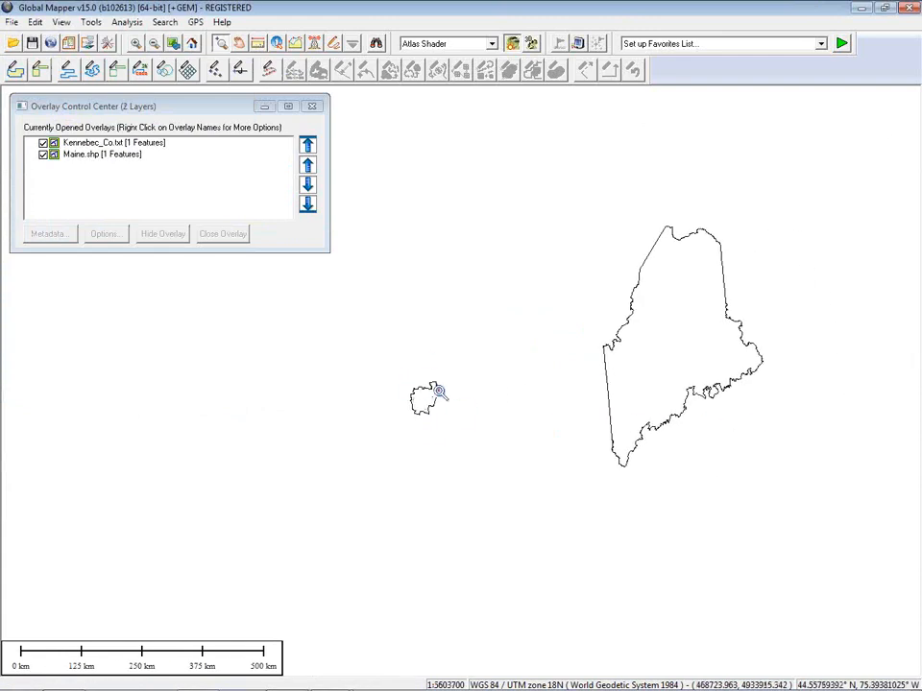
drag(490, 418, 385, 406)
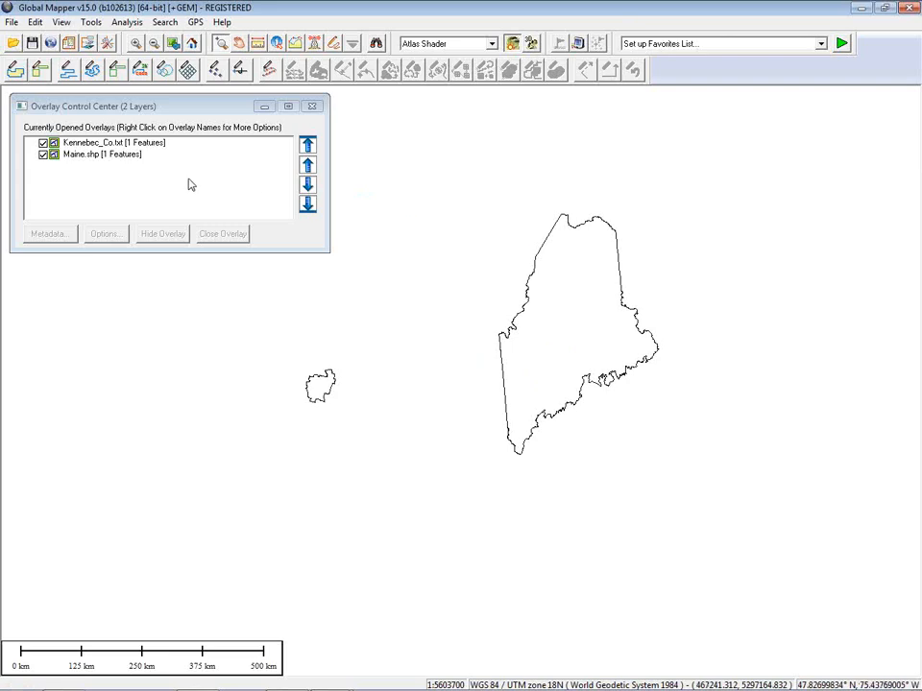
Step: Change Kennebec_Co.txt's layer projection to WGS 84 / UTM zone 19N
click(86, 142)
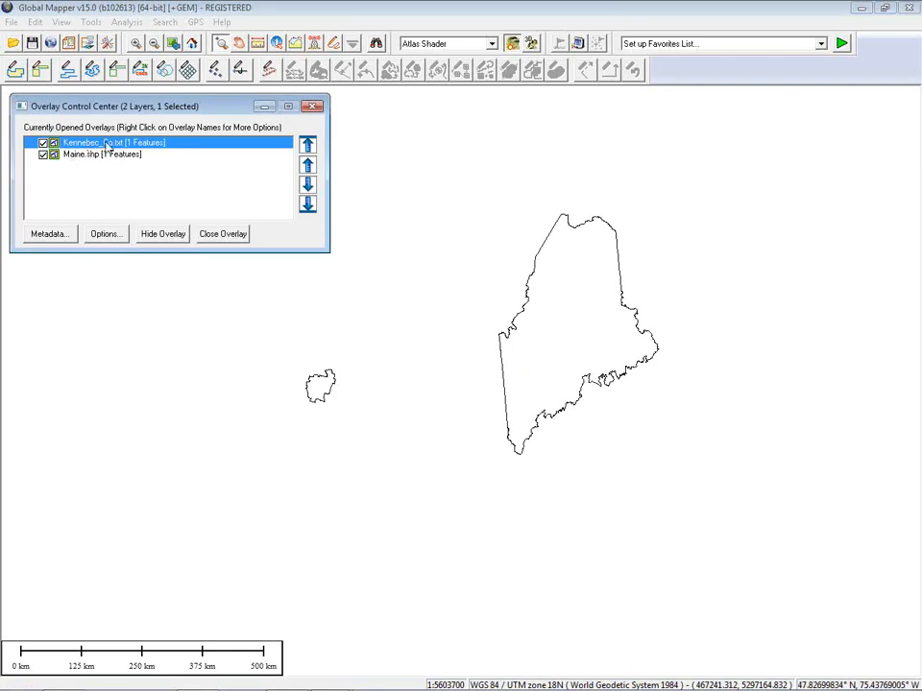
click(104, 235)
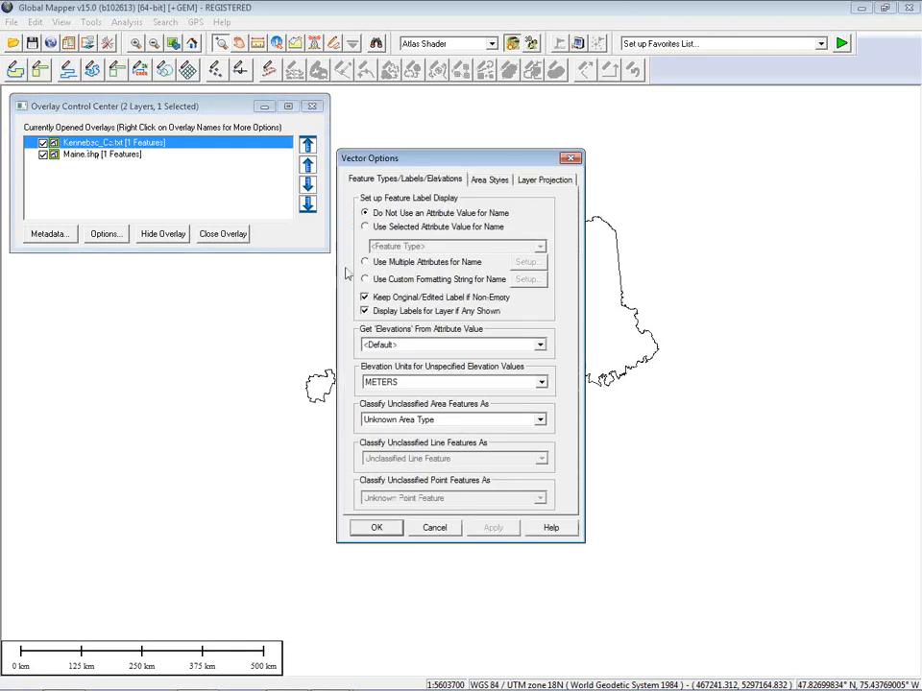
click(544, 182)
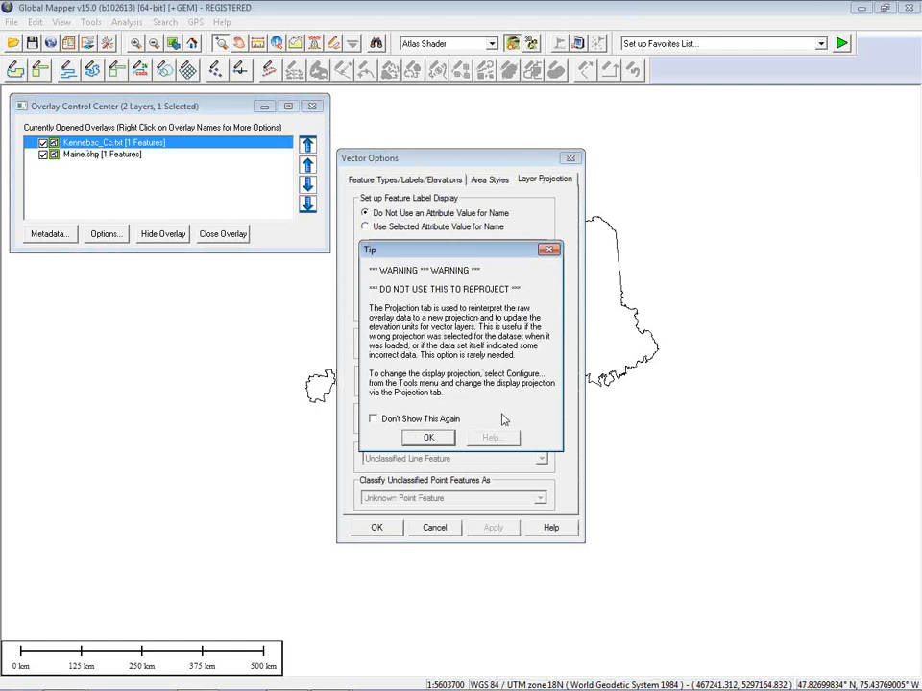
click(430, 439)
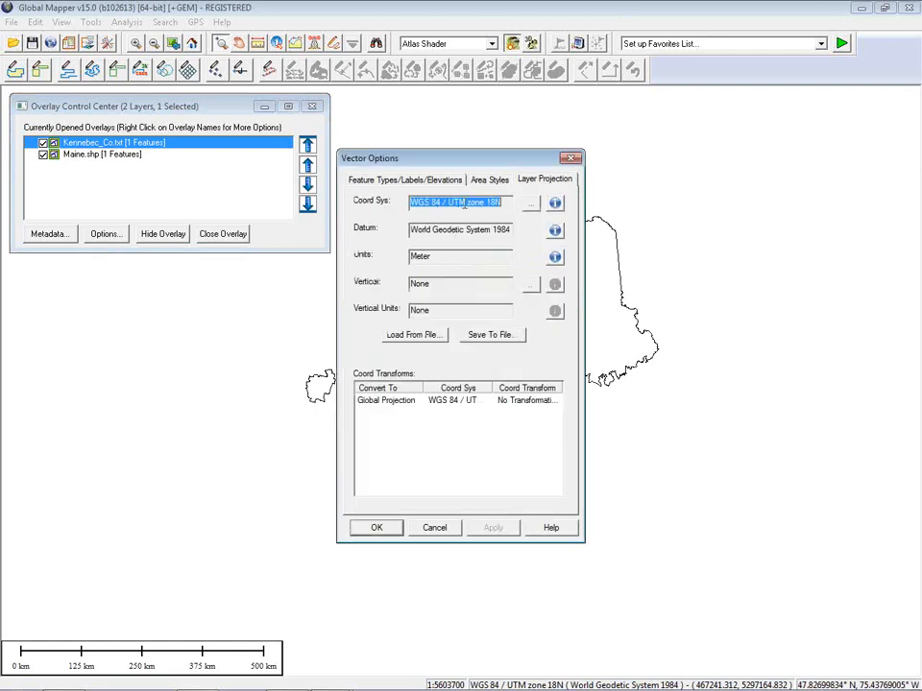
click(531, 203)
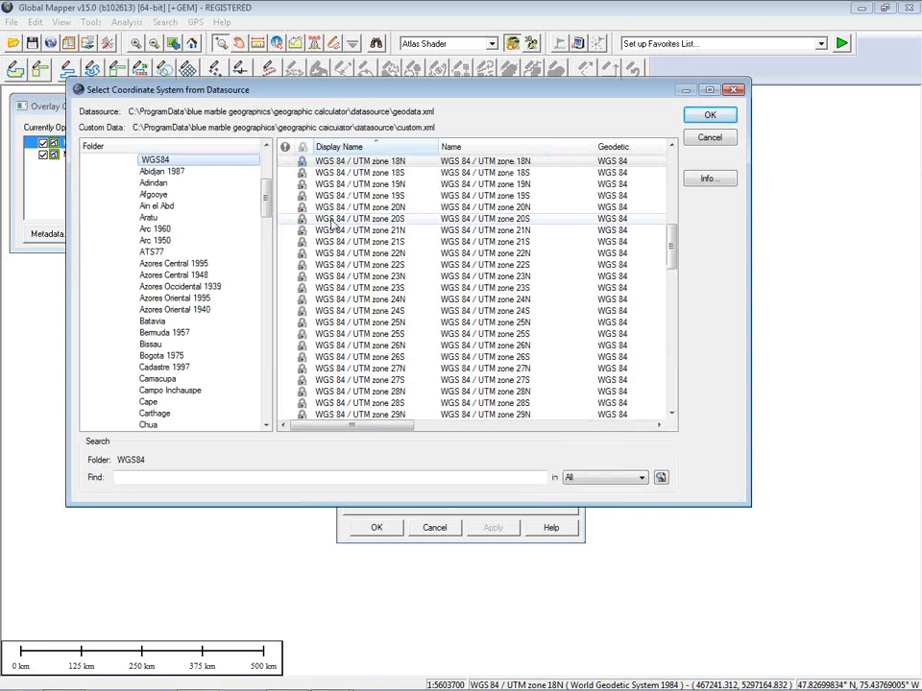
click(499, 185)
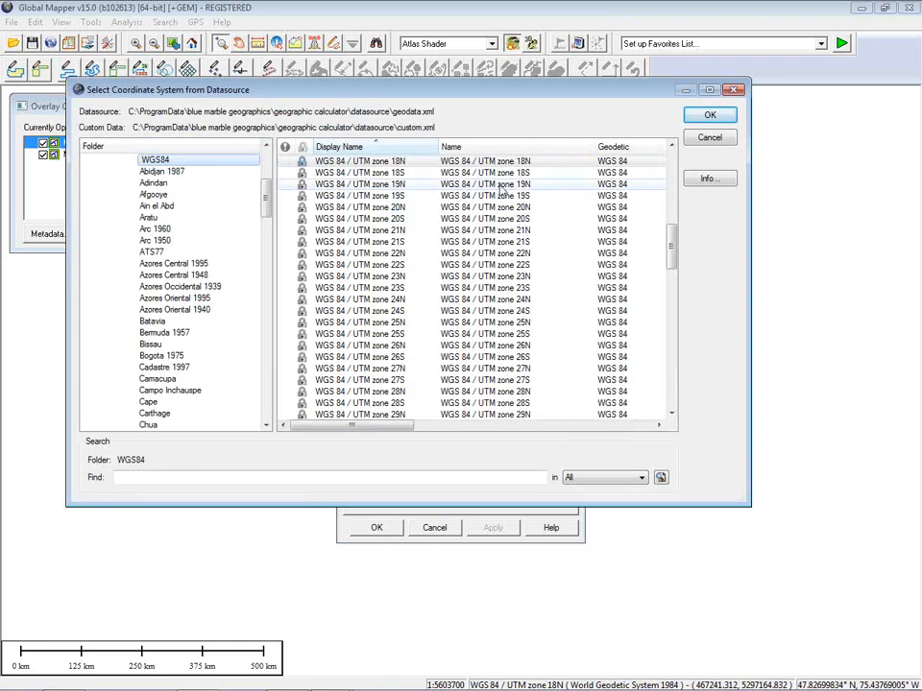
click(709, 117)
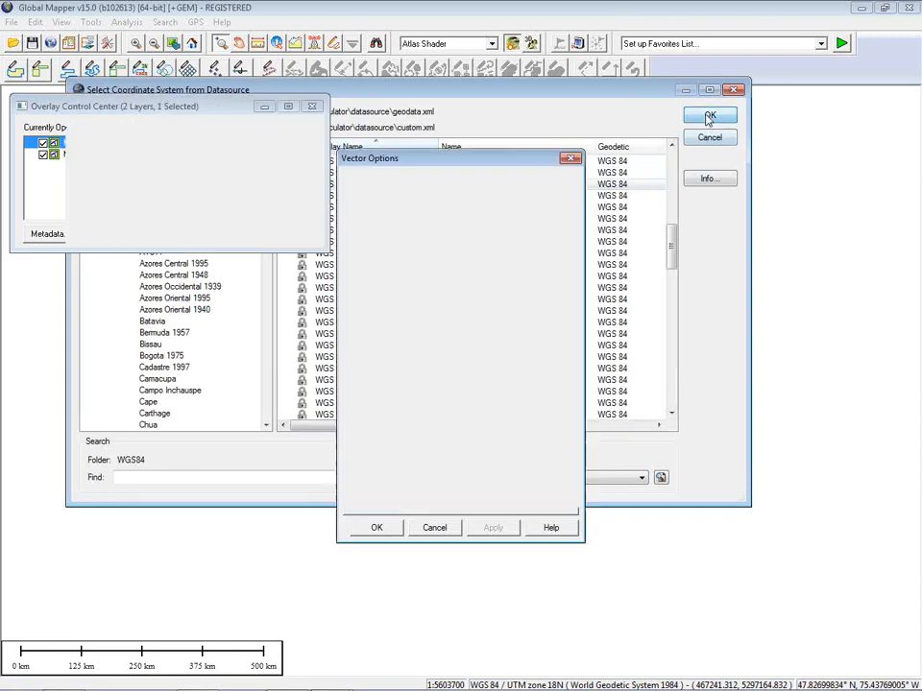
click(378, 528)
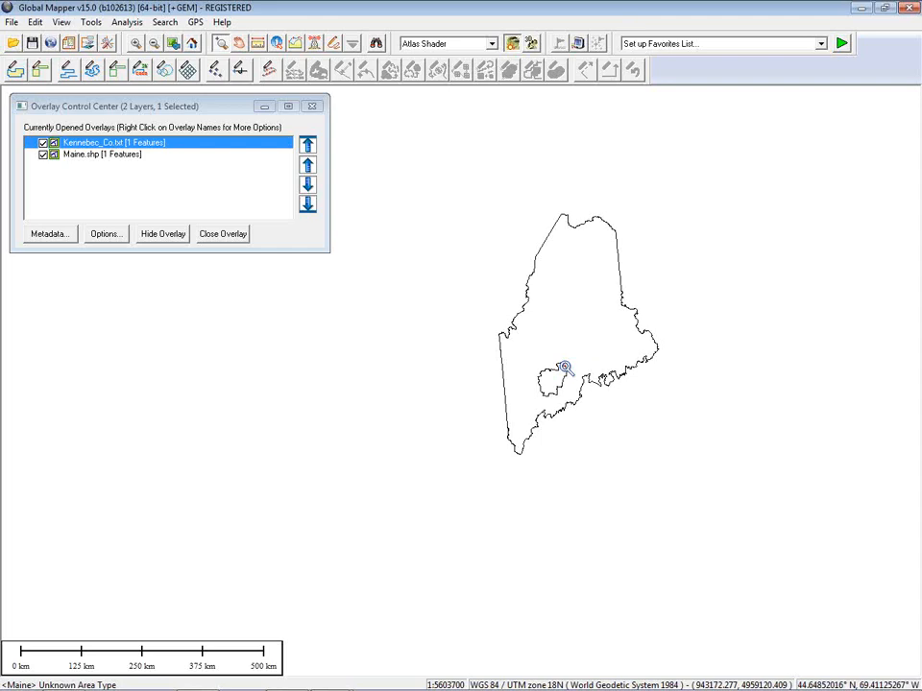
Step: Unload all without saving, then load Augusta_LiDAR.laz from the Data folder with default lidar options
key(ctrl+u)
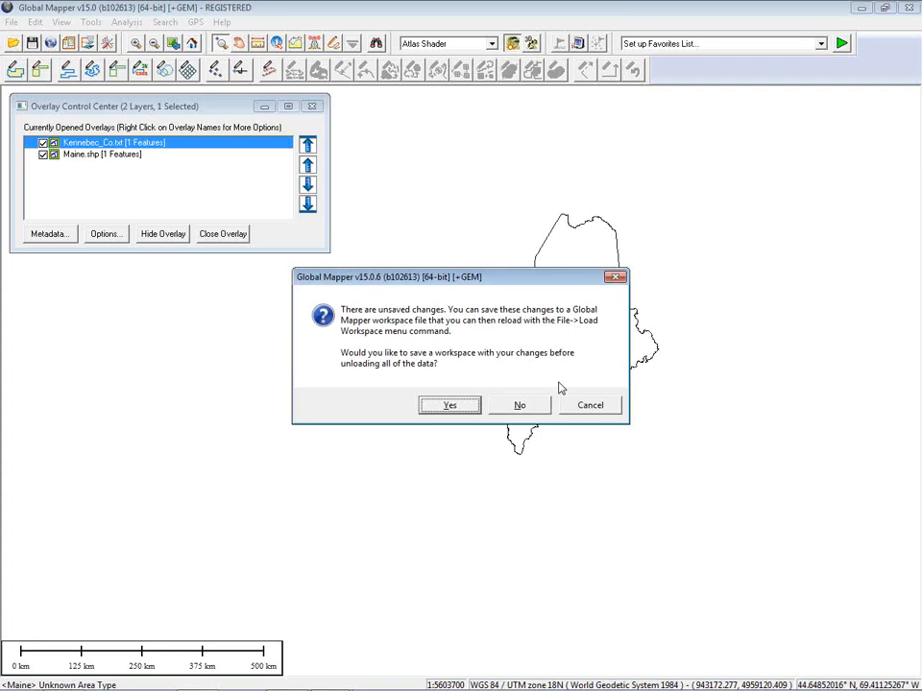
click(533, 408)
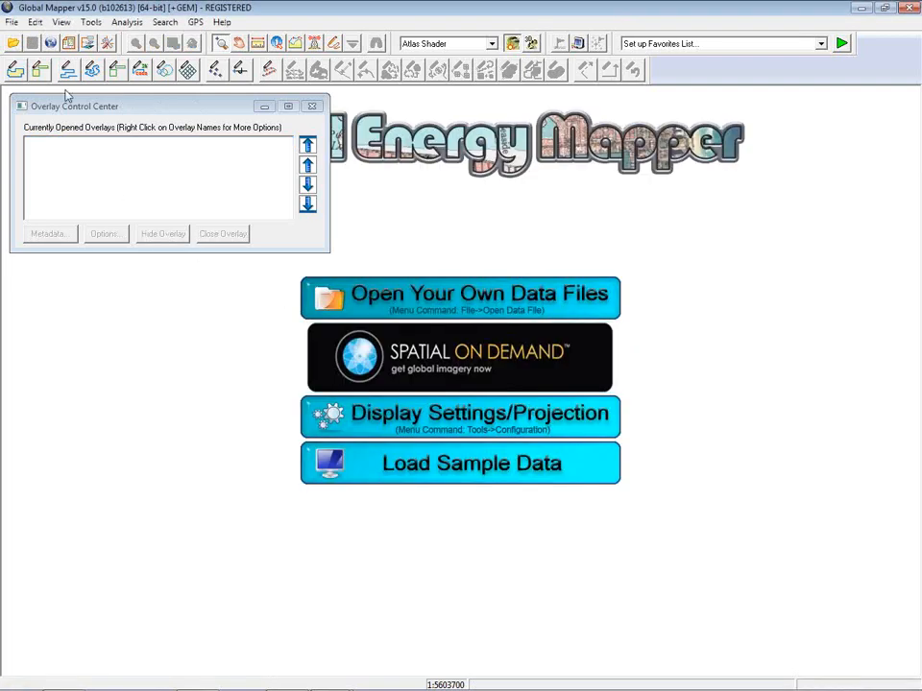
click(12, 45)
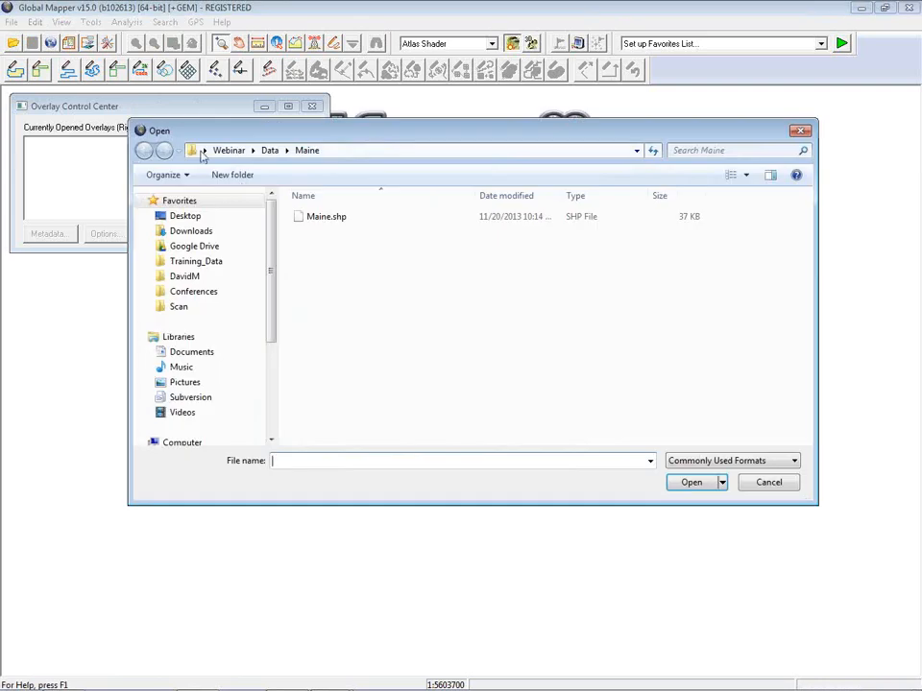
click(270, 150)
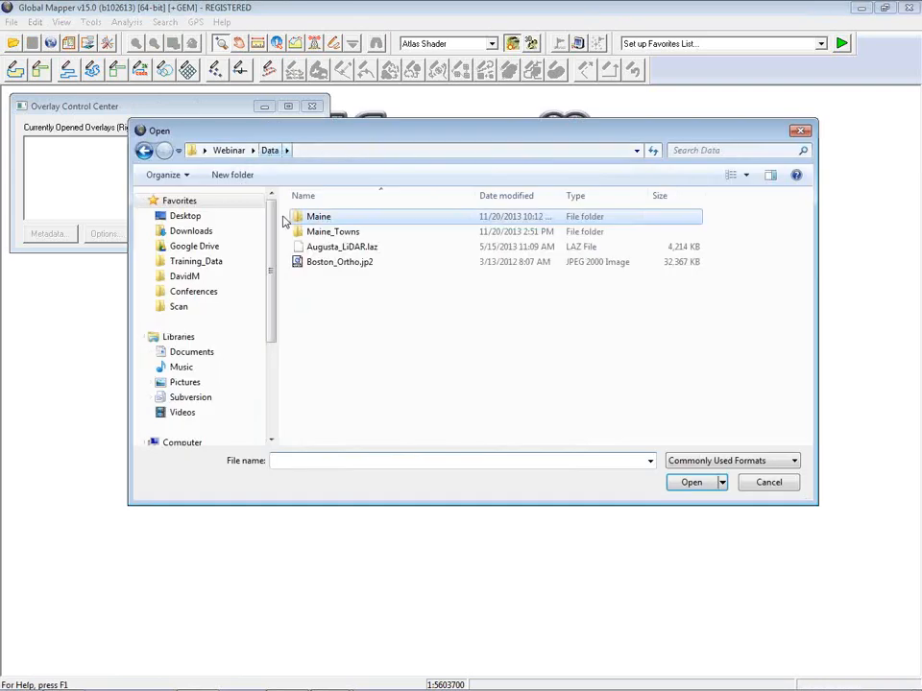
click(338, 247)
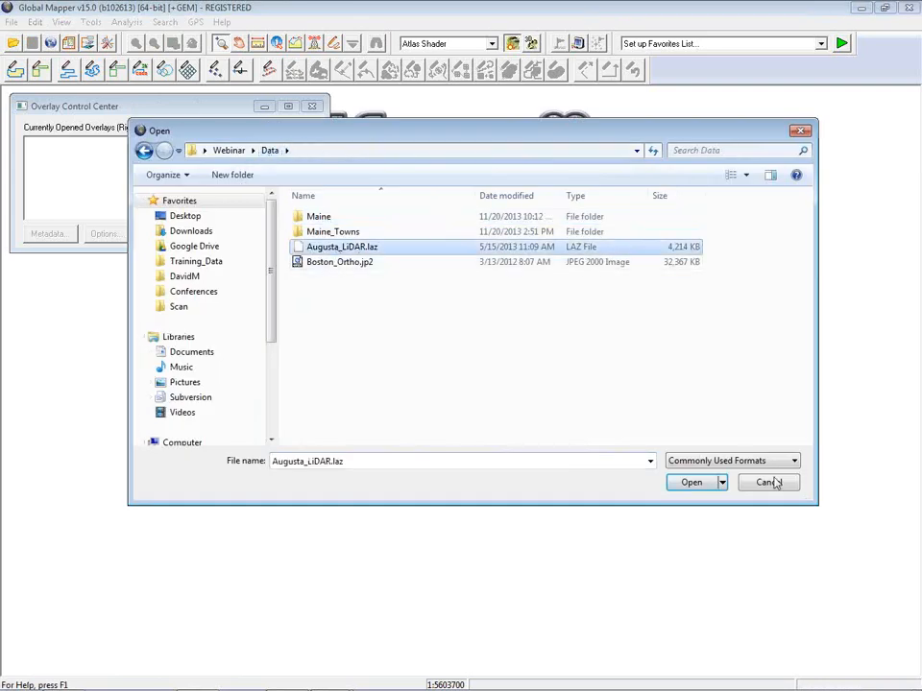
click(691, 482)
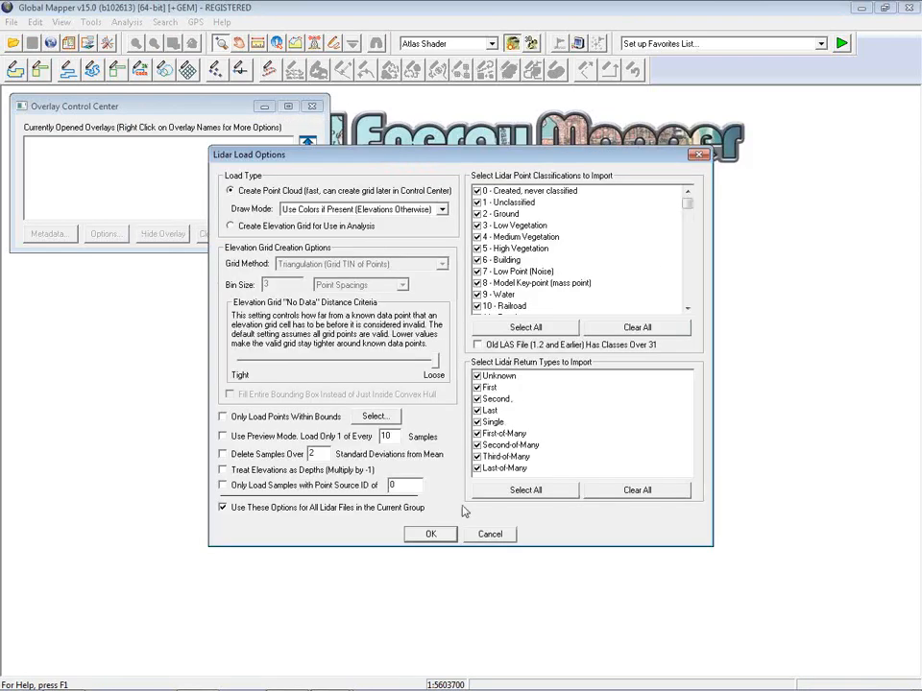
click(425, 533)
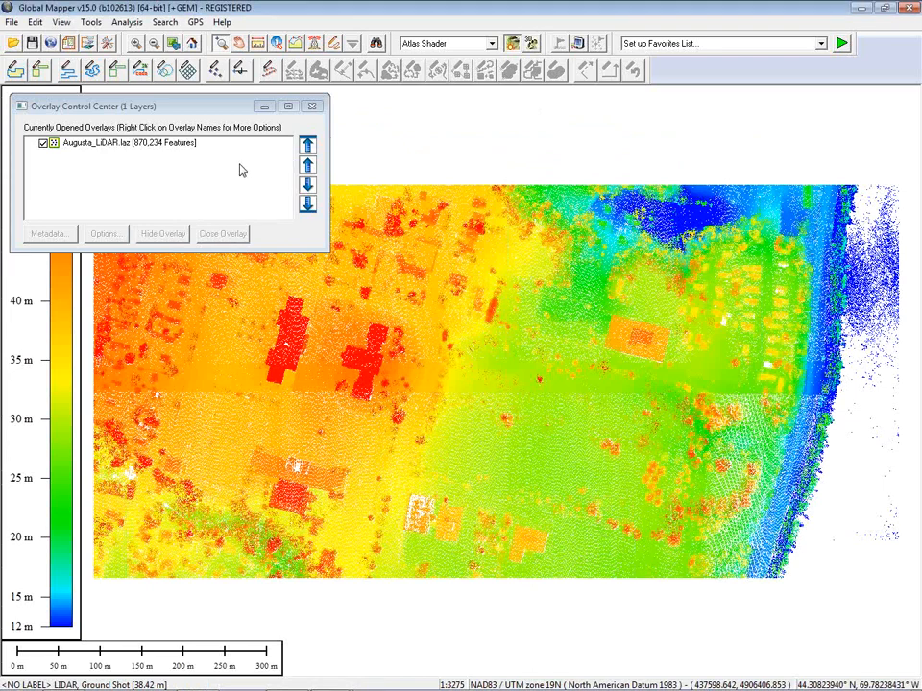
Step: Enable 'GEOCALC: Autoselect most accurate Transform' under the General configuration options and apply it
click(109, 44)
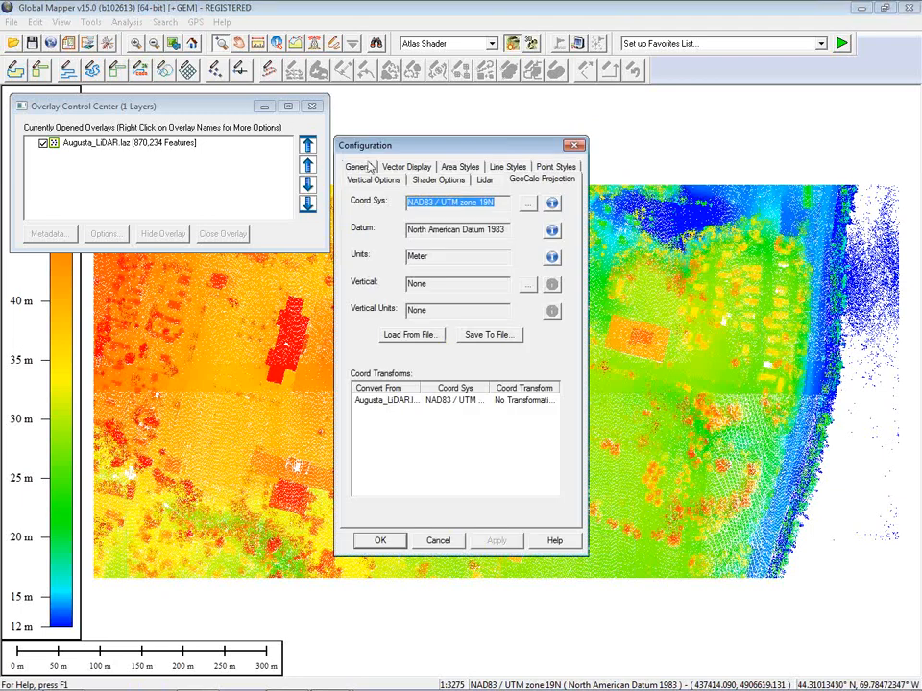
drag(407, 145, 447, 130)
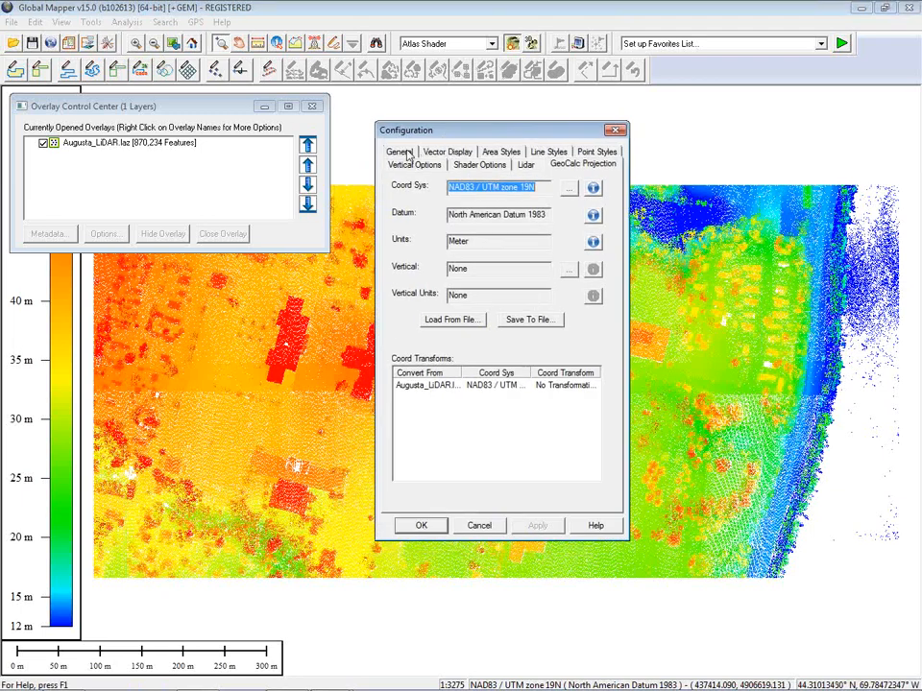
click(401, 151)
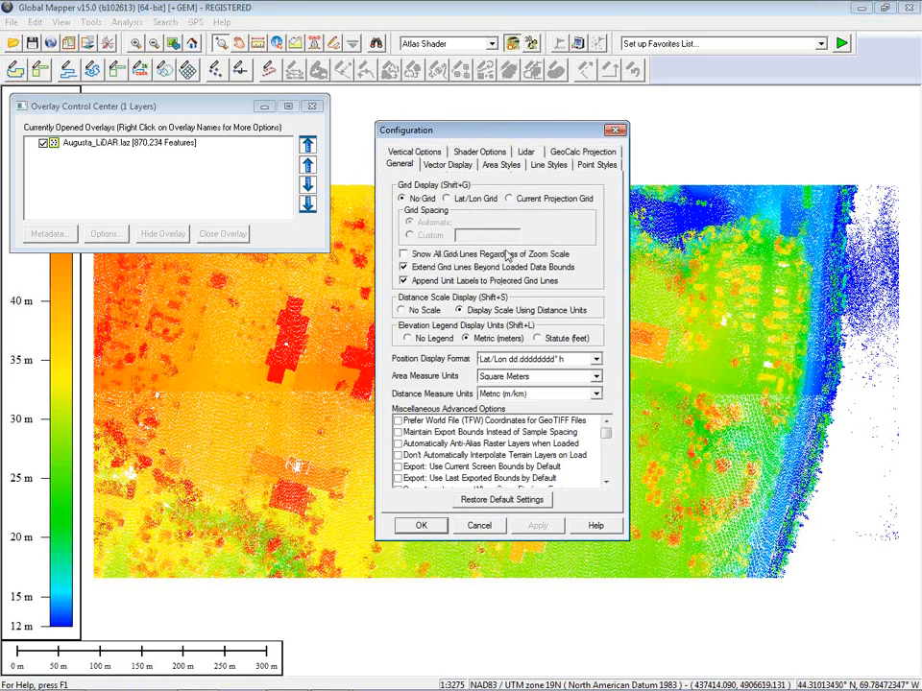
drag(606, 430, 422, 478)
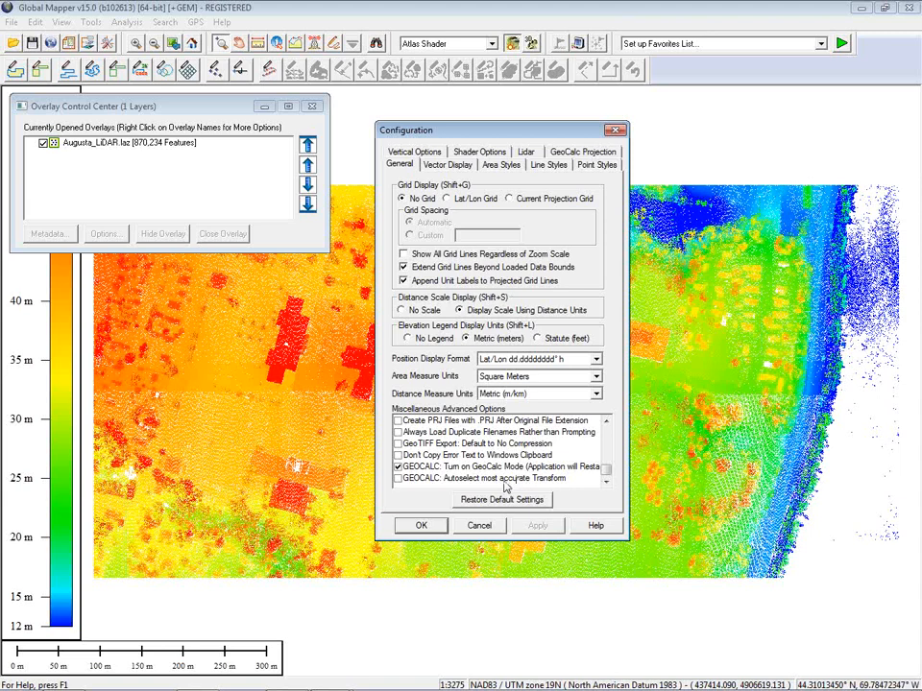
click(399, 479)
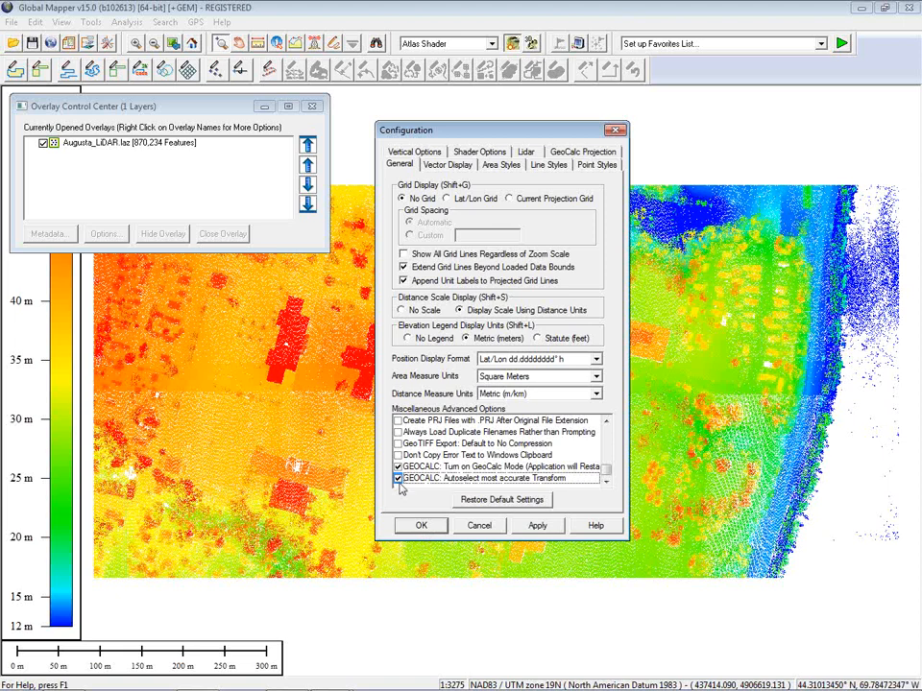
click(422, 525)
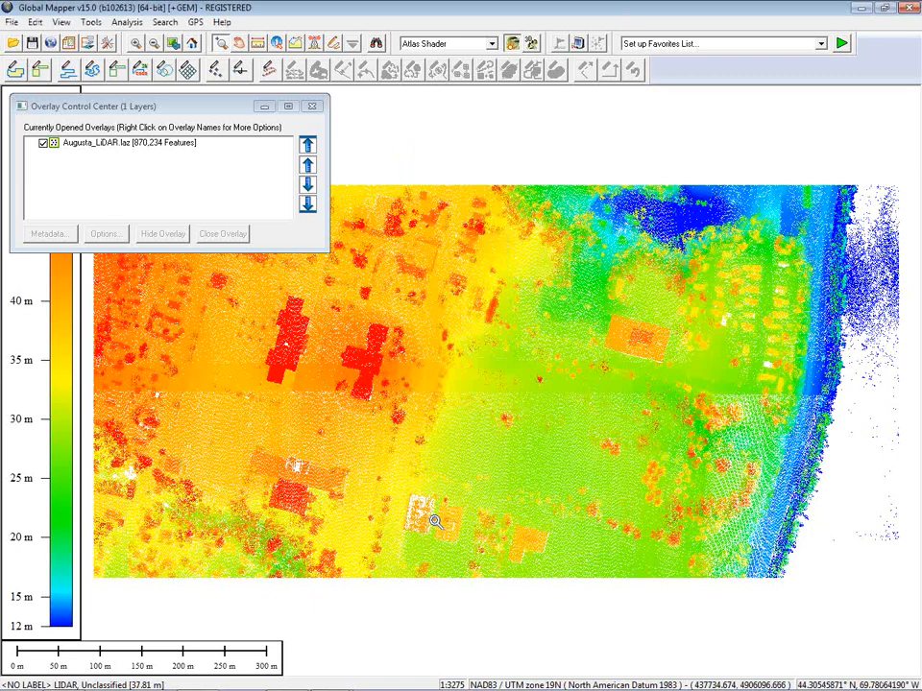
click(247, 142)
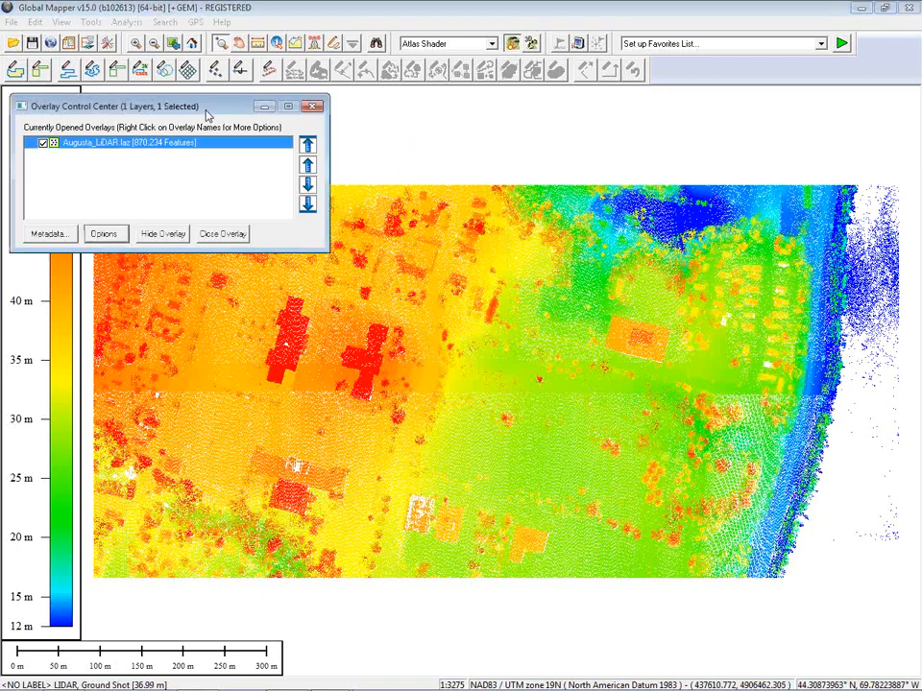
drag(149, 107, 147, 88)
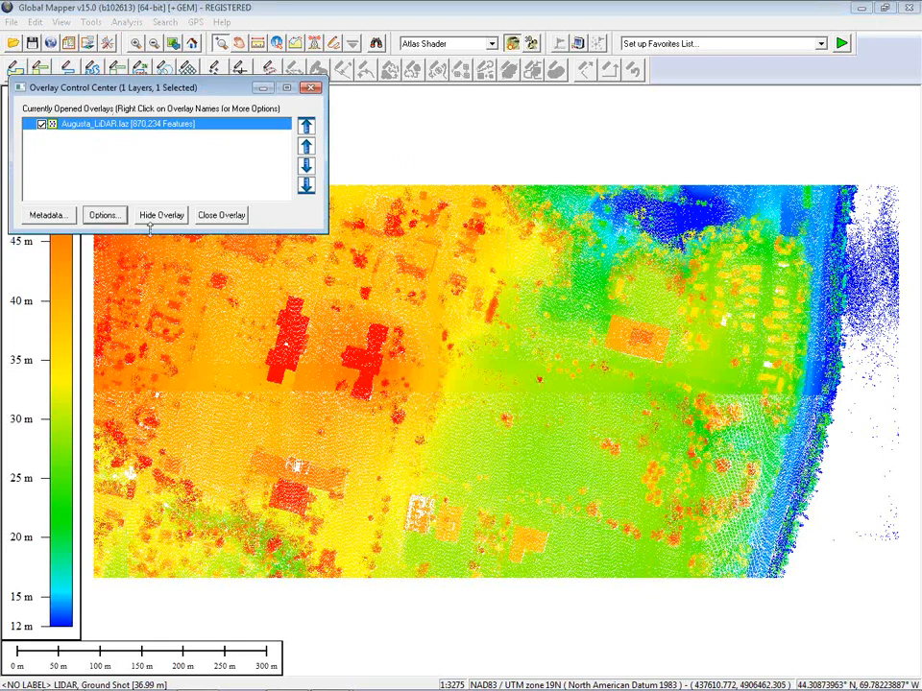
click(57, 218)
click(370, 220)
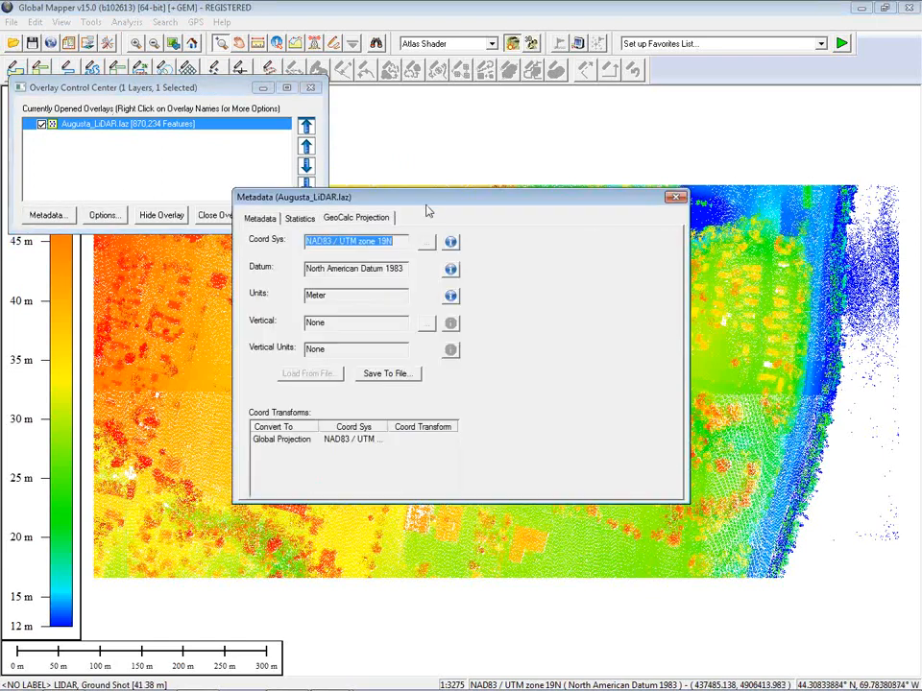
drag(440, 204, 543, 135)
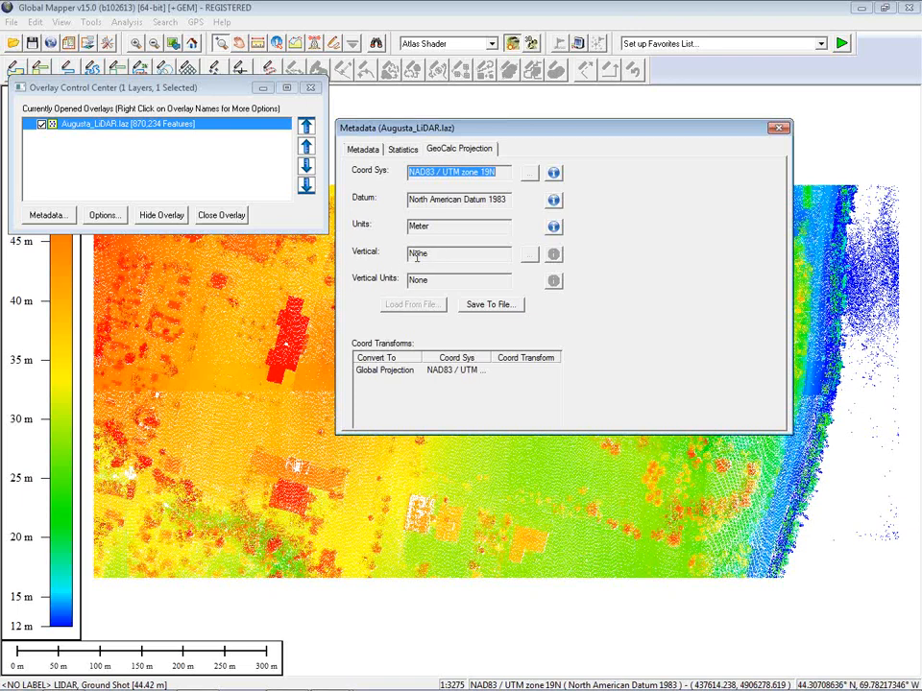
drag(509, 131, 445, 162)
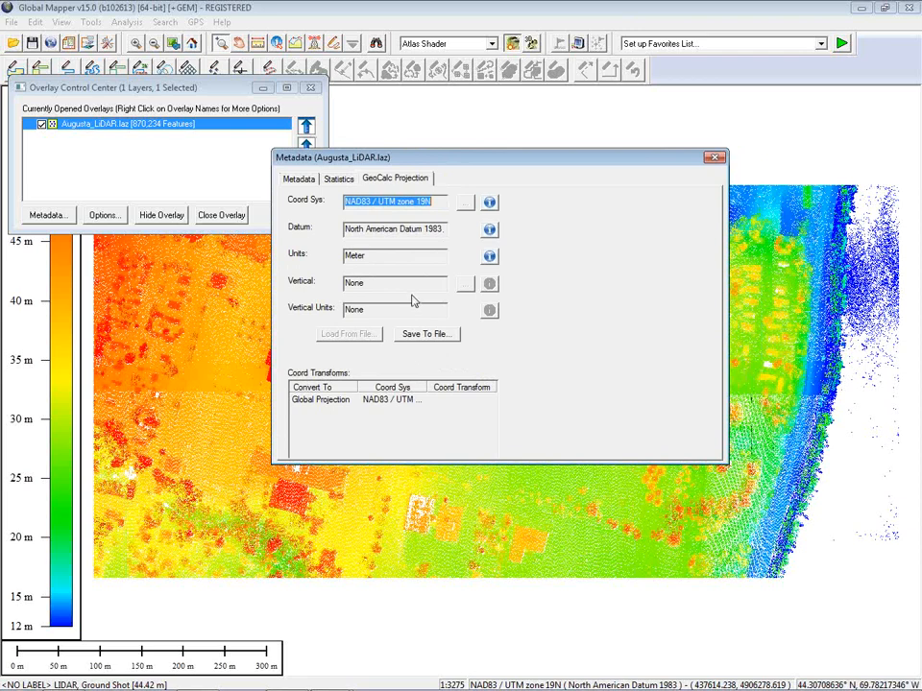
click(714, 158)
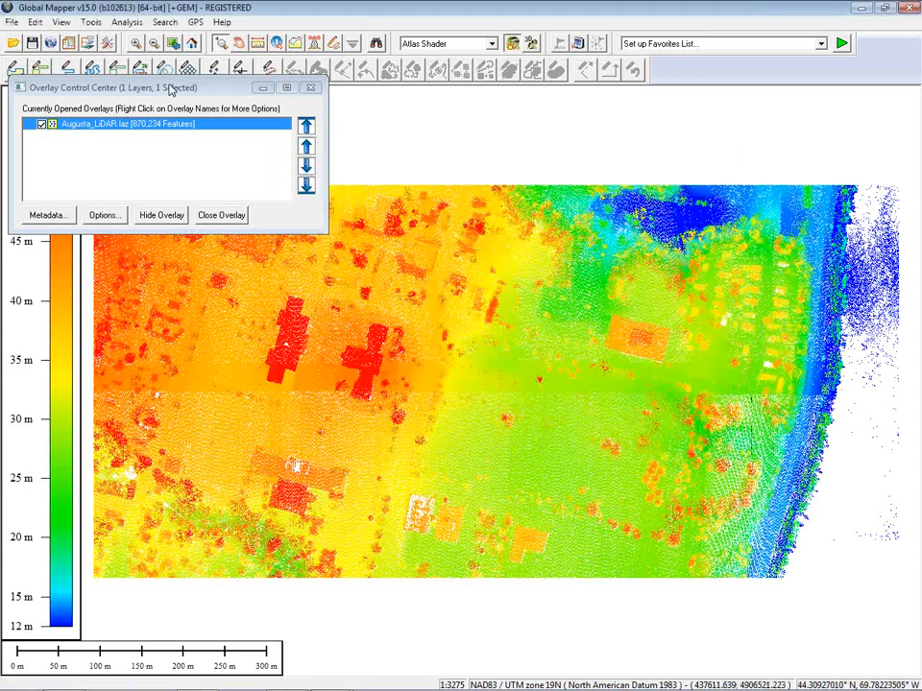
Step: Show the Augusta_LiDAR.laz layer projection: NAD83 / UTM zone 19N, meters, no vertical datum
drag(170, 90, 174, 93)
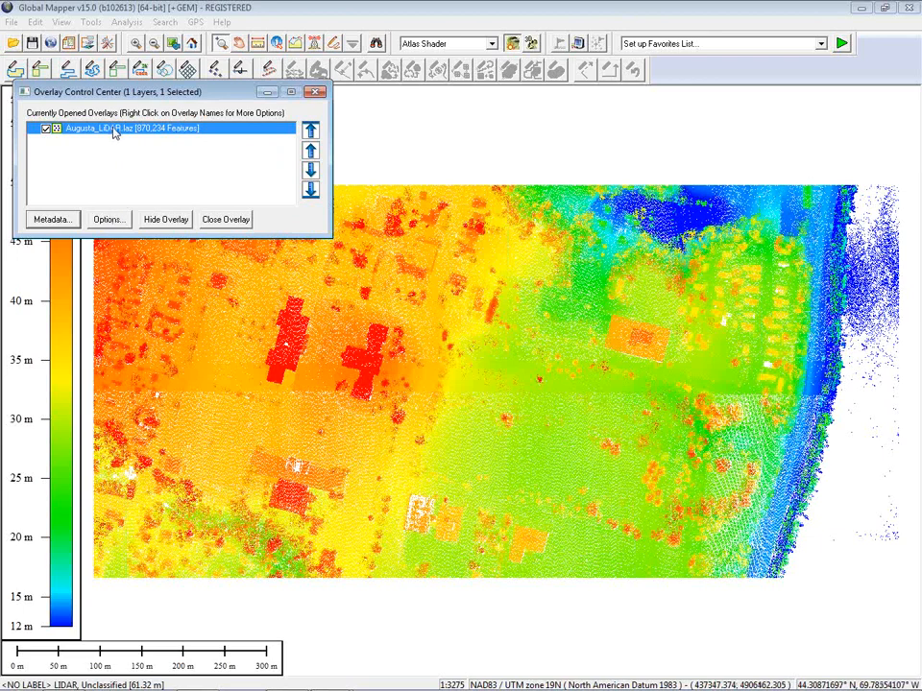
click(115, 221)
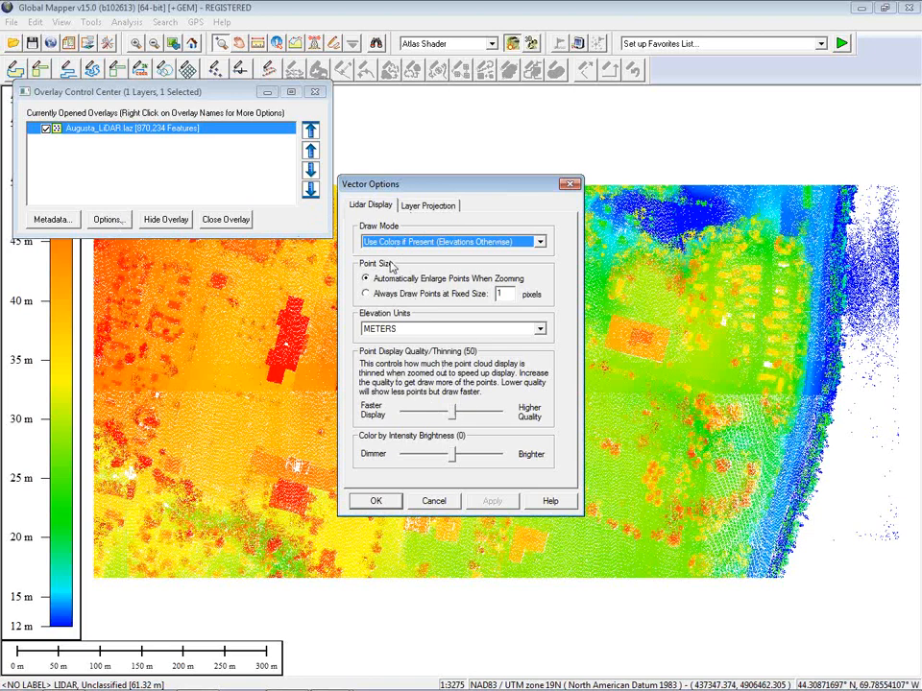
click(432, 211)
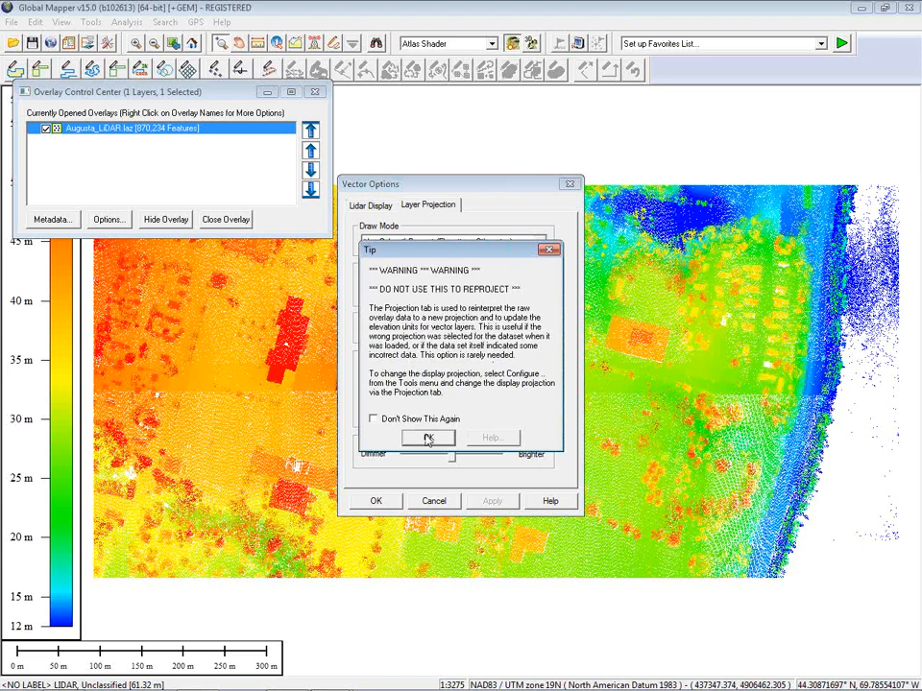
click(371, 437)
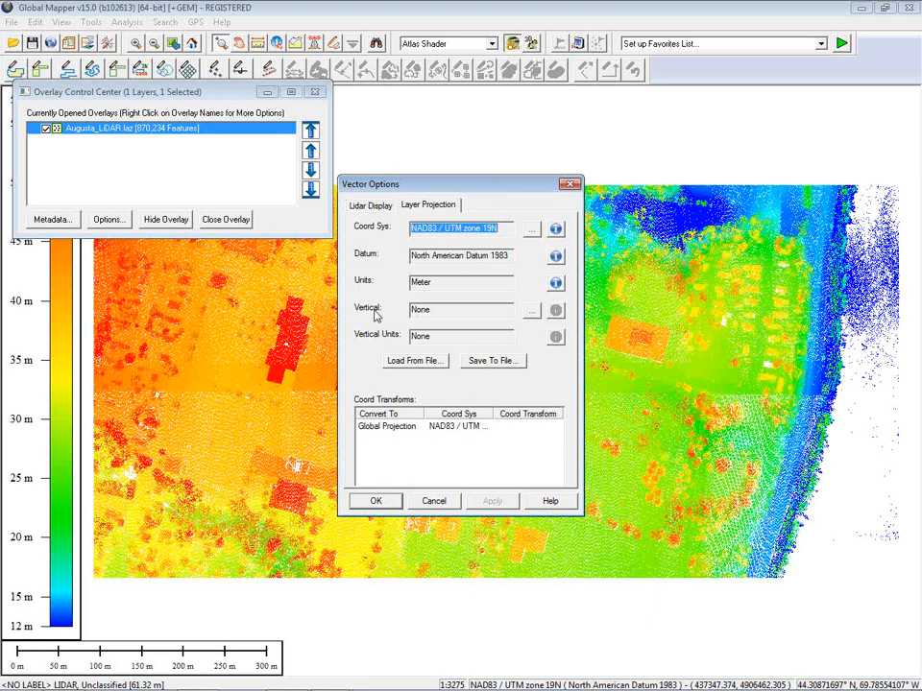
Step: Open the Vertical reference picker and list the *All* folder of vertical references
click(531, 311)
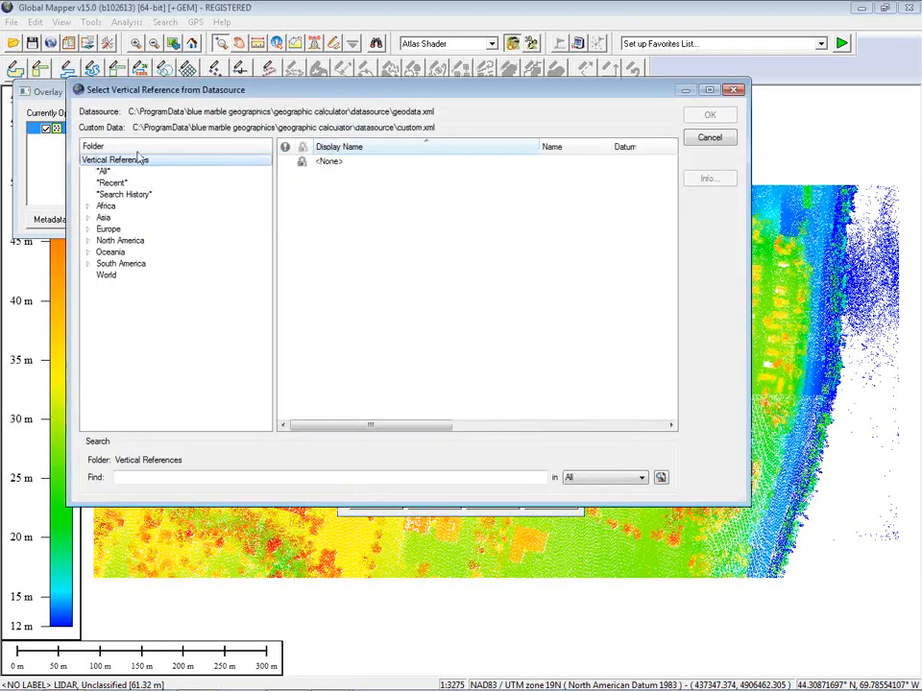
drag(196, 86, 305, 85)
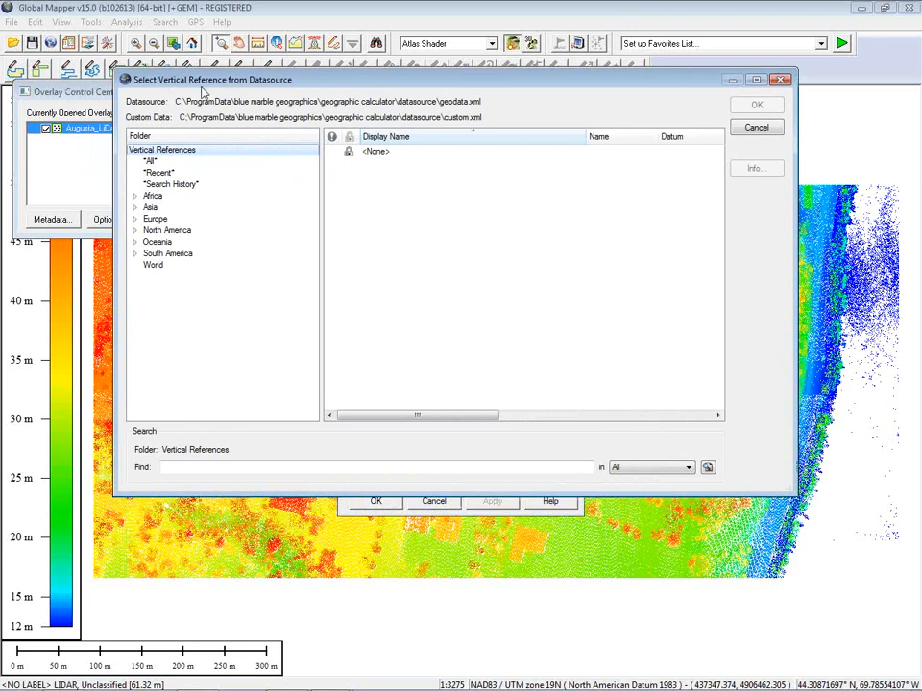
click(151, 161)
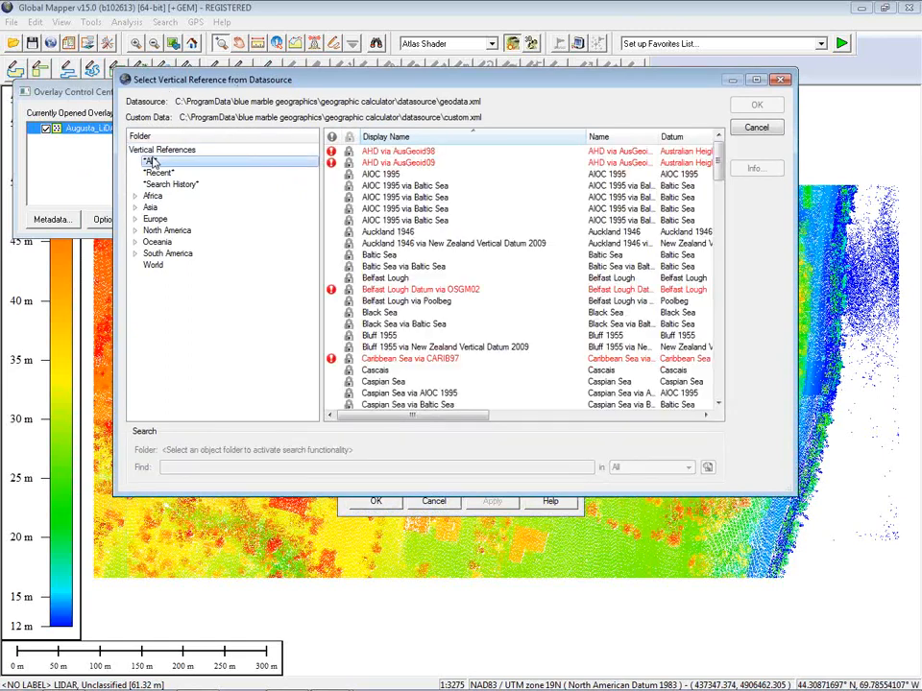
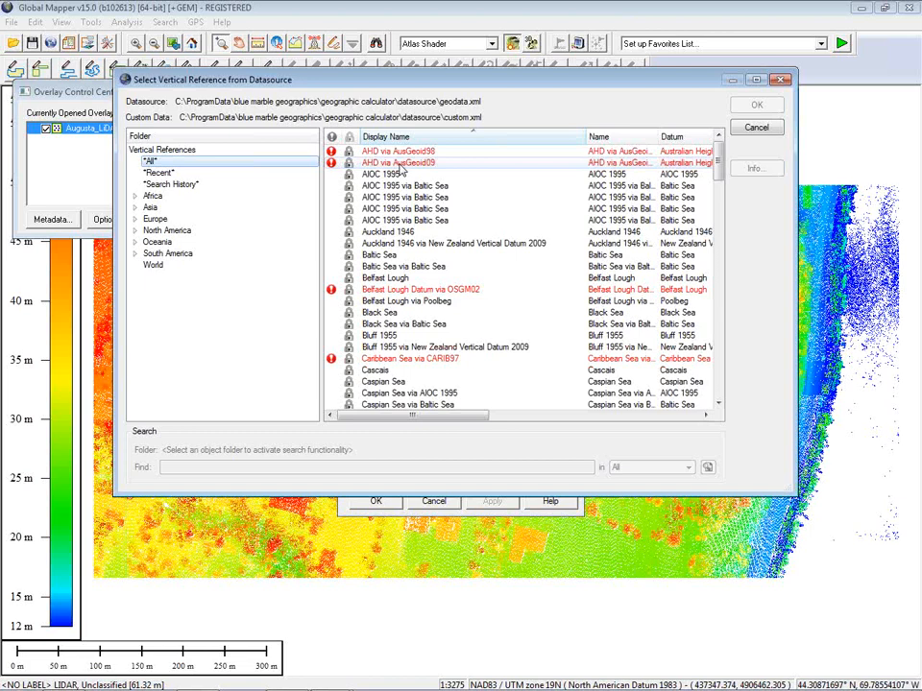
Step: Set the Augusta_LiDAR.laz layer's vertical reference to Ellipsoidal Height and close Vector Options
click(400, 164)
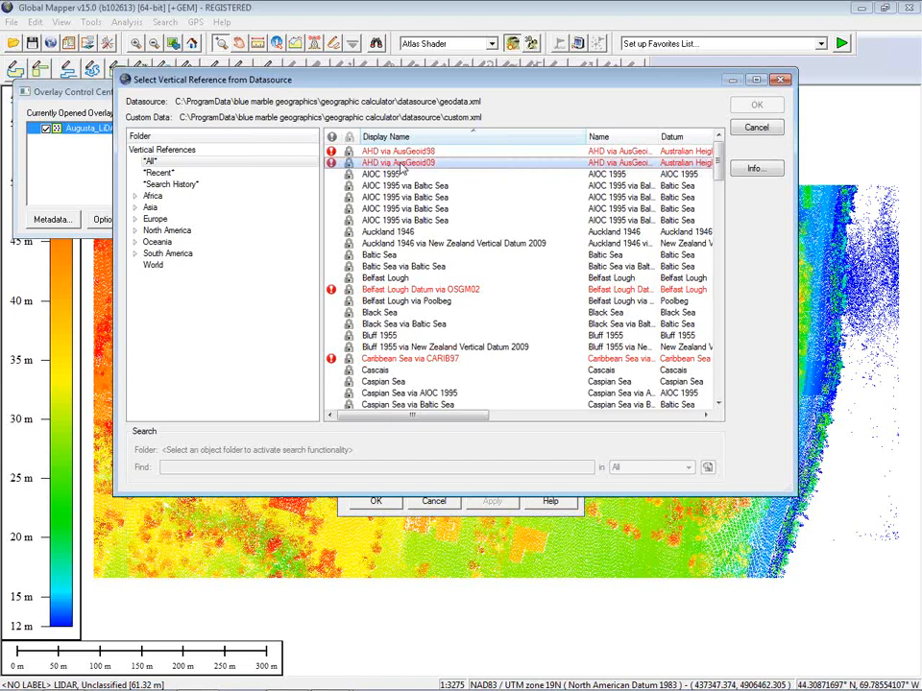
right_click(399, 152)
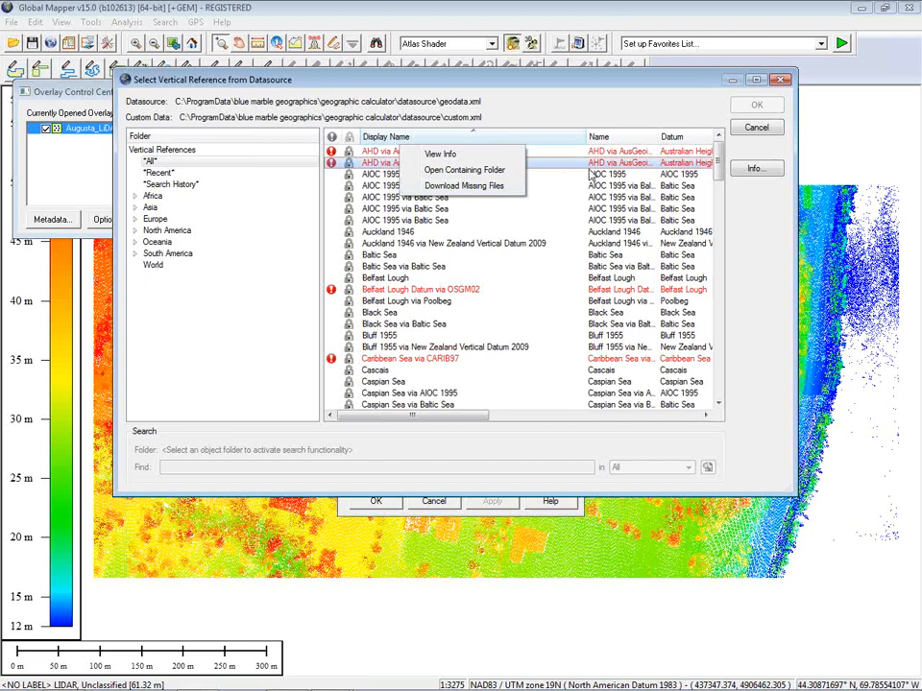
click(496, 103)
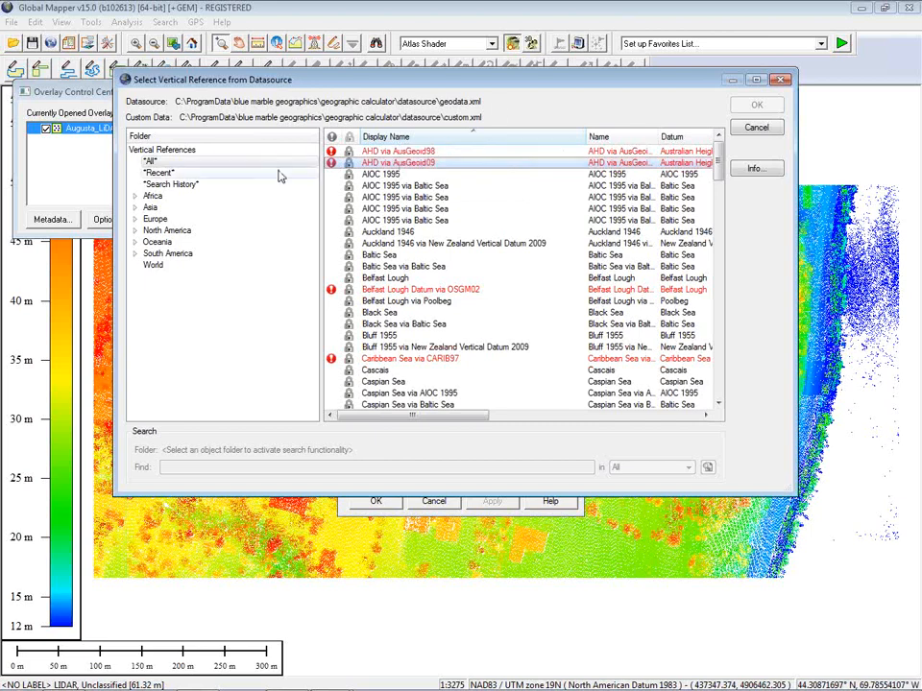
click(155, 173)
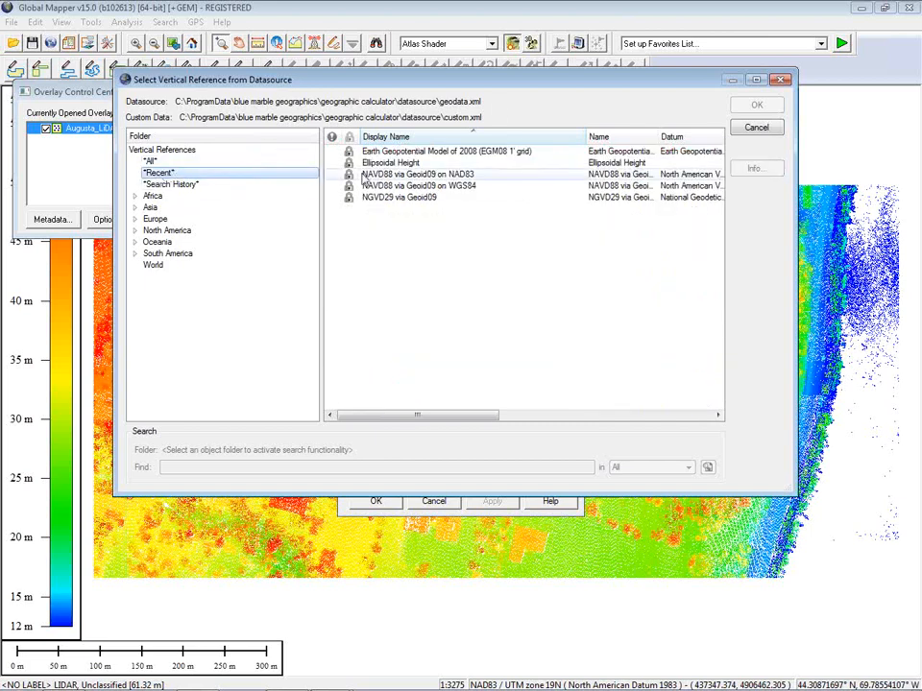
click(413, 163)
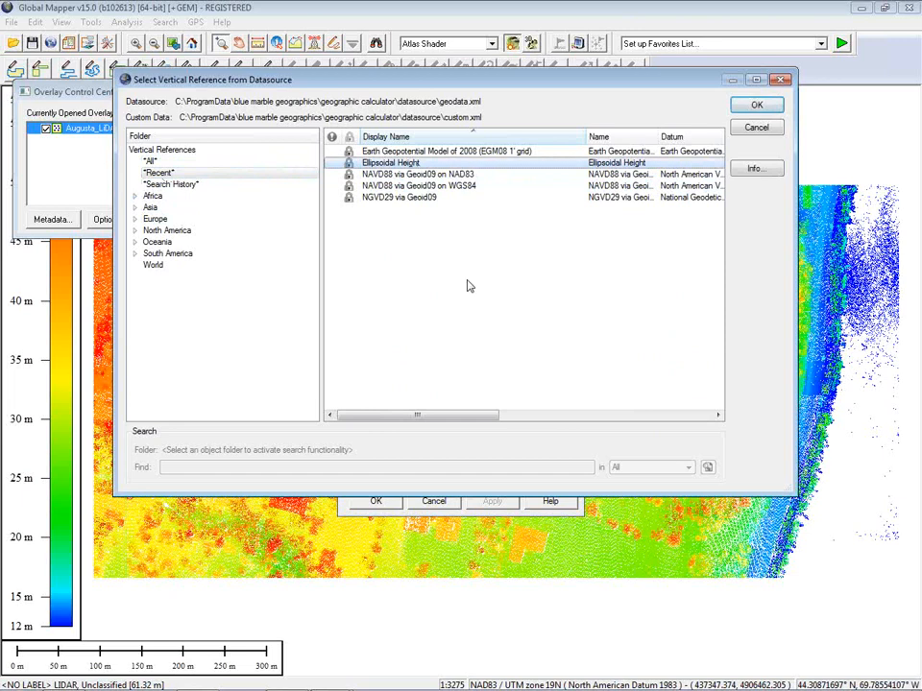
click(759, 105)
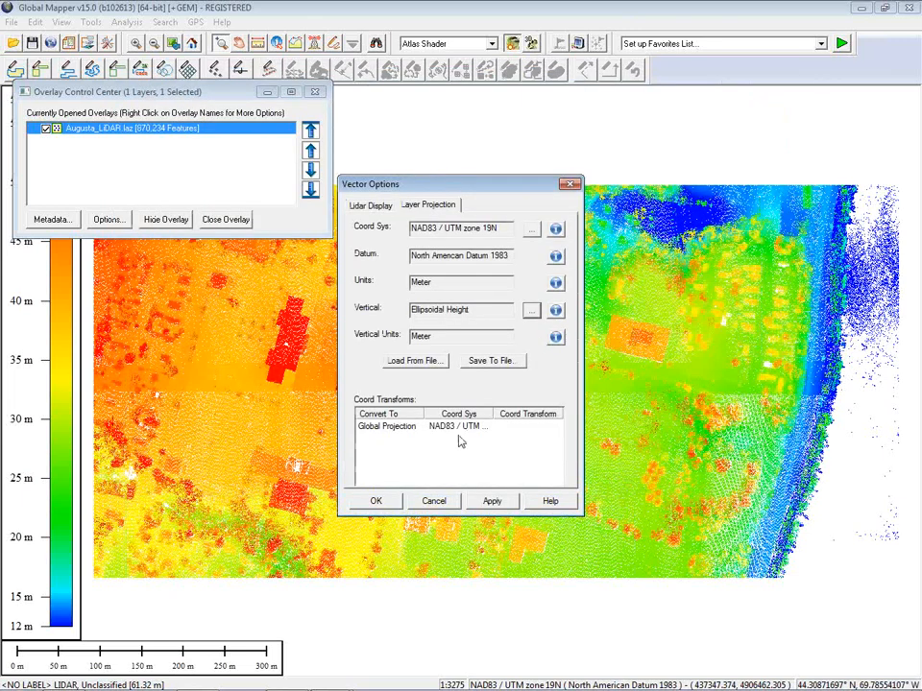
click(376, 503)
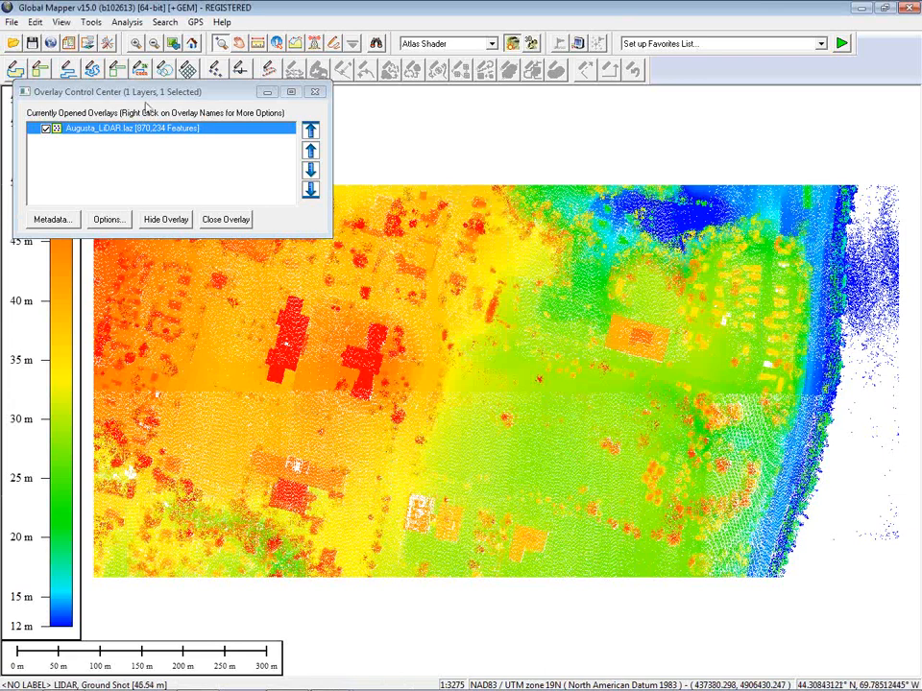
Step: Move the Overlay Control Center aside, then close it
drag(154, 92, 303, 55)
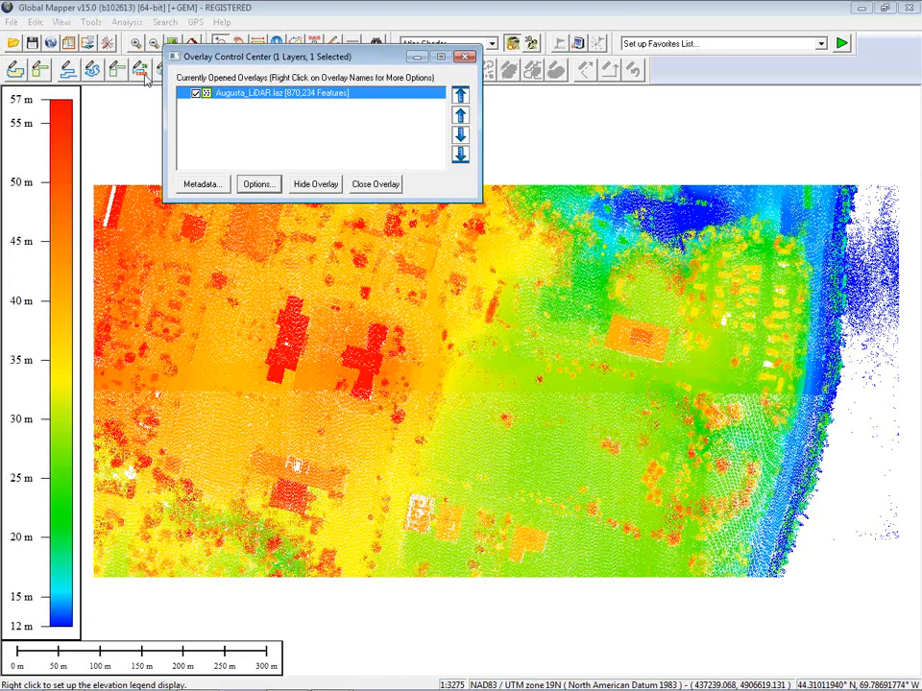
drag(171, 52, 140, 77)
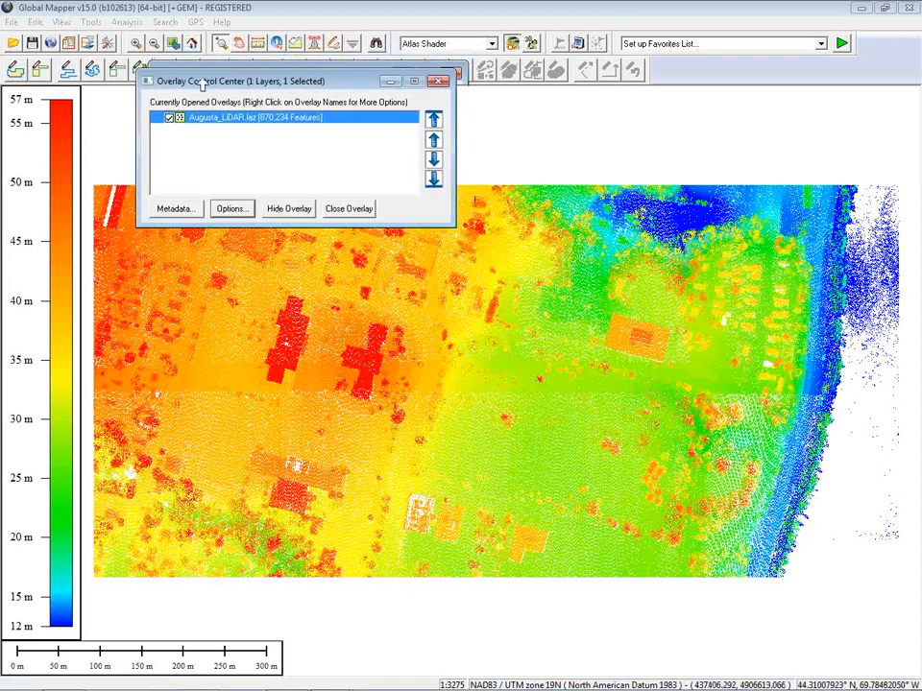
click(434, 81)
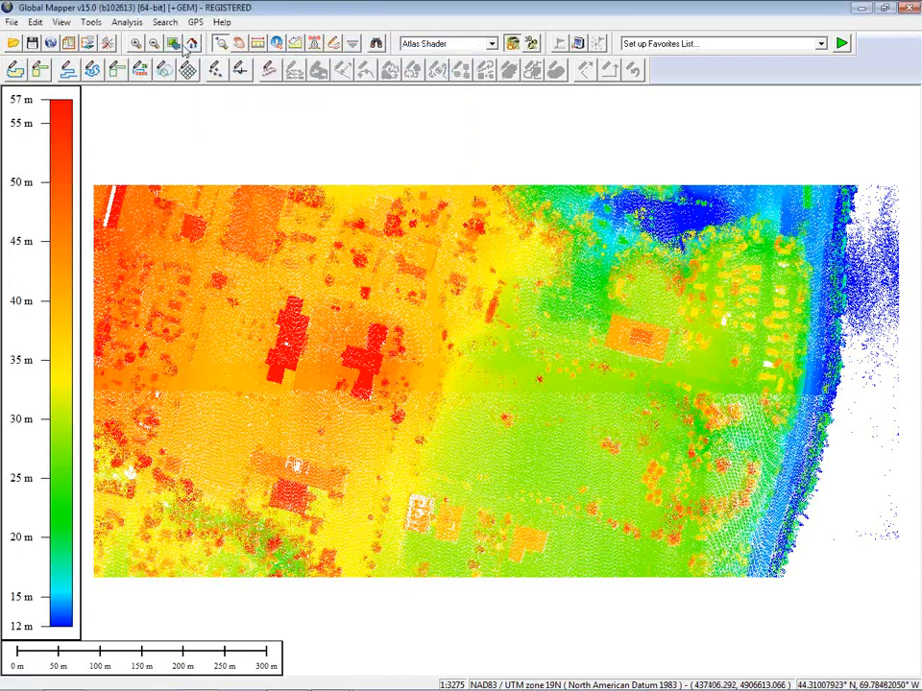
Step: Set the map's vertical reference to NAVD88 via Geoid09 on WGS84 in the GeoCalc Projection configuration
click(111, 48)
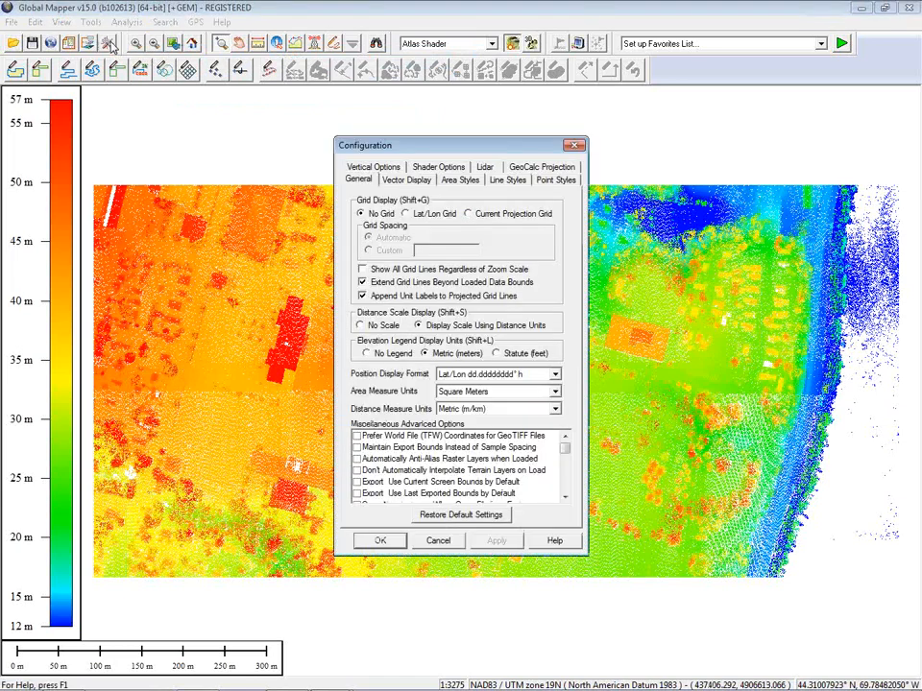
click(545, 169)
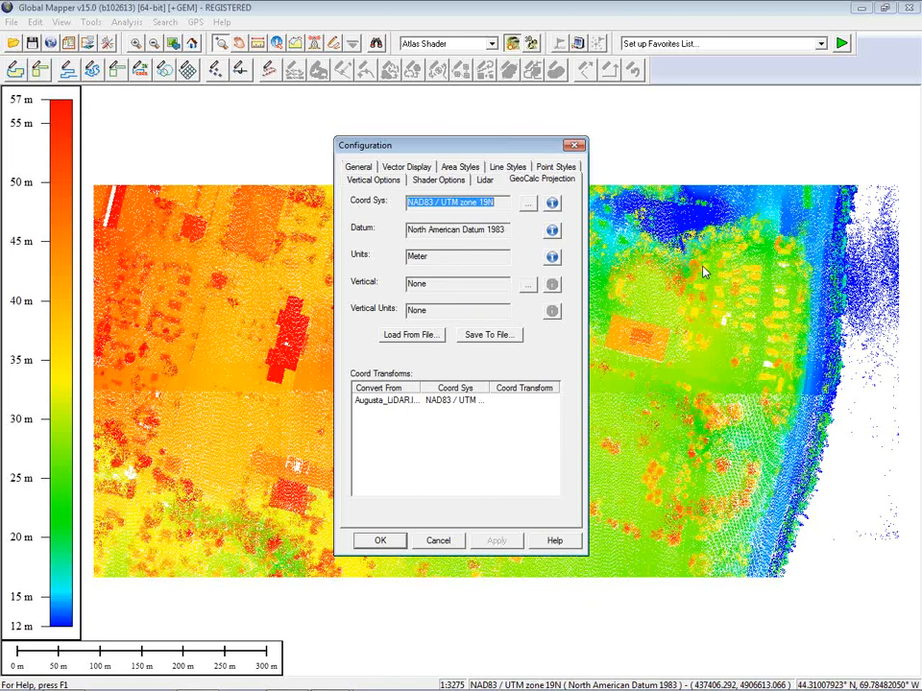
click(527, 285)
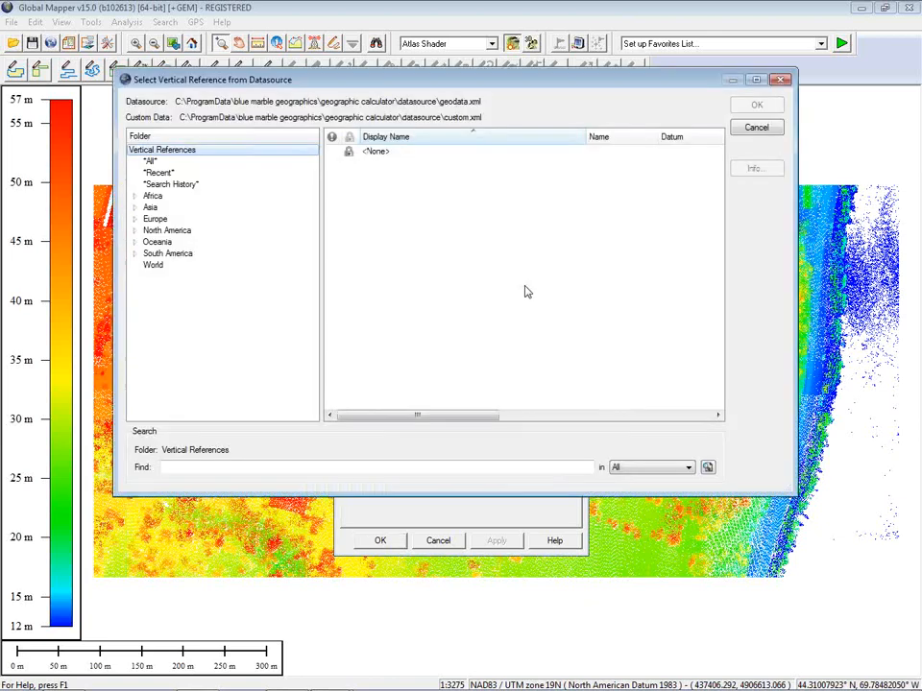
click(159, 172)
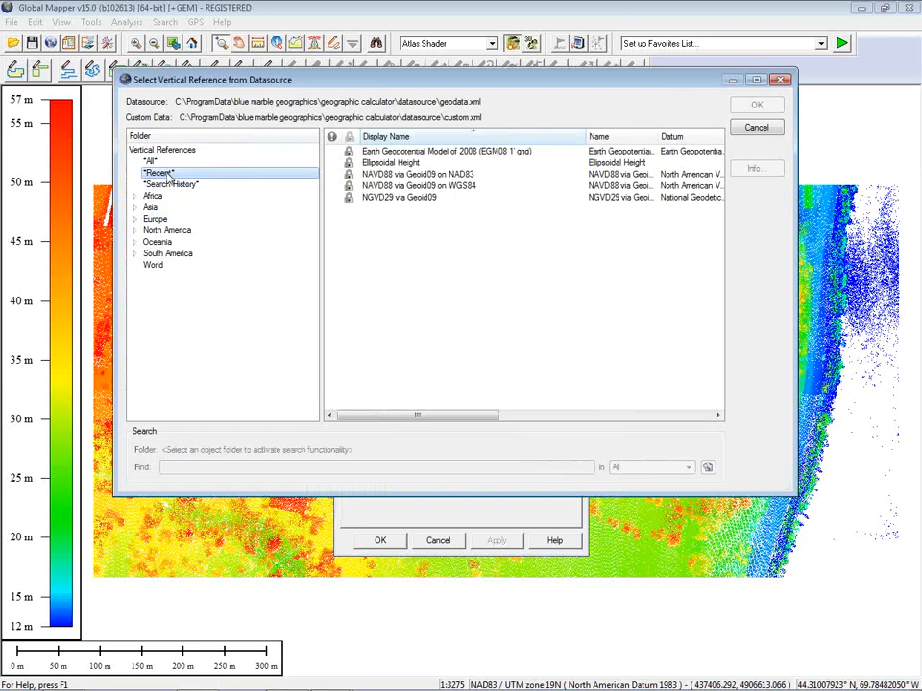
click(402, 175)
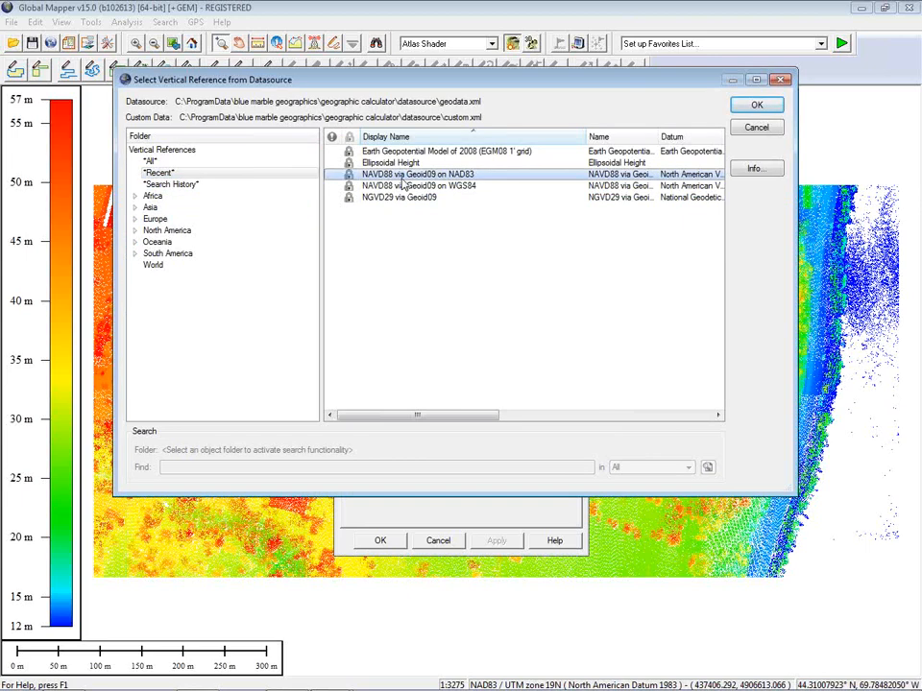
click(426, 186)
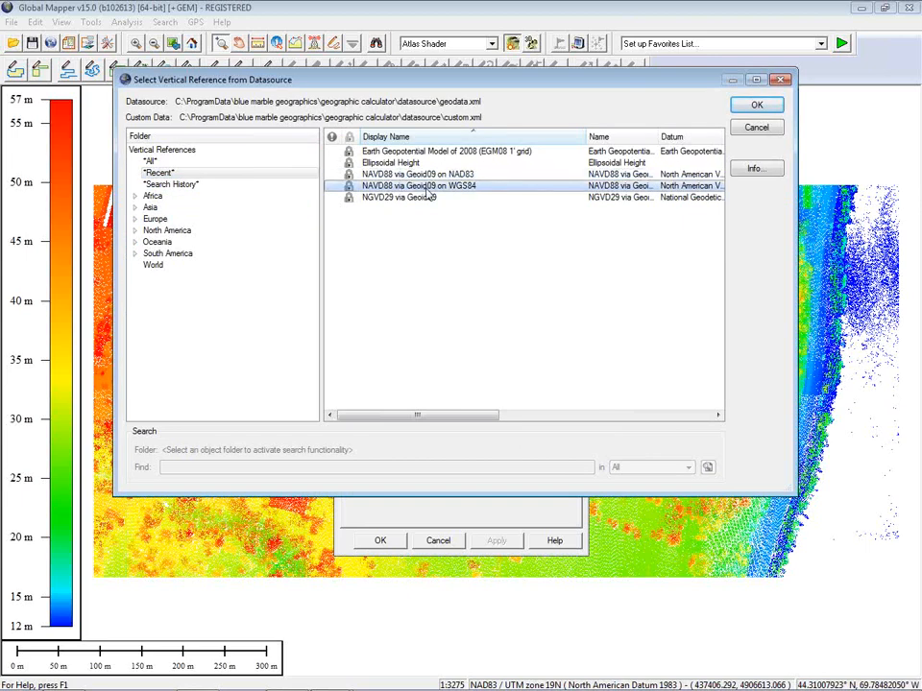
click(756, 108)
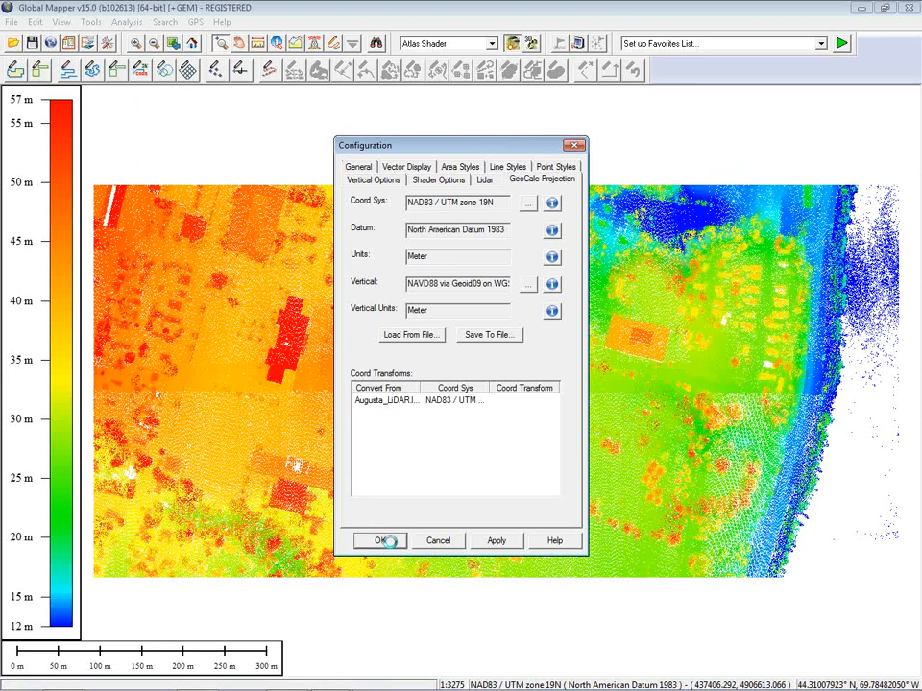
click(385, 541)
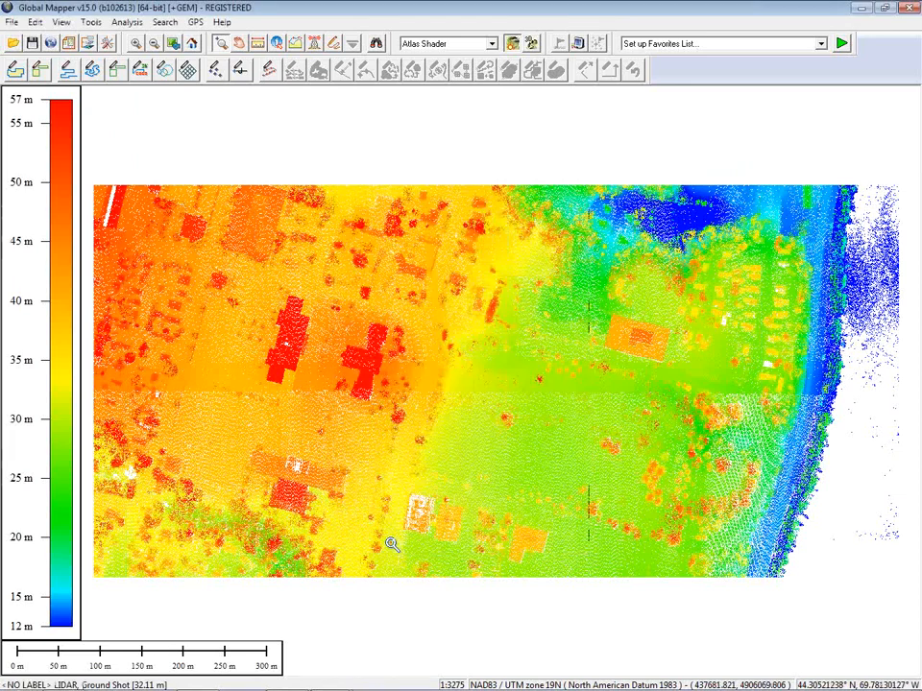
Step: Export the data as a Lidar LAS File, accepting the default LAS export options
click(9, 21)
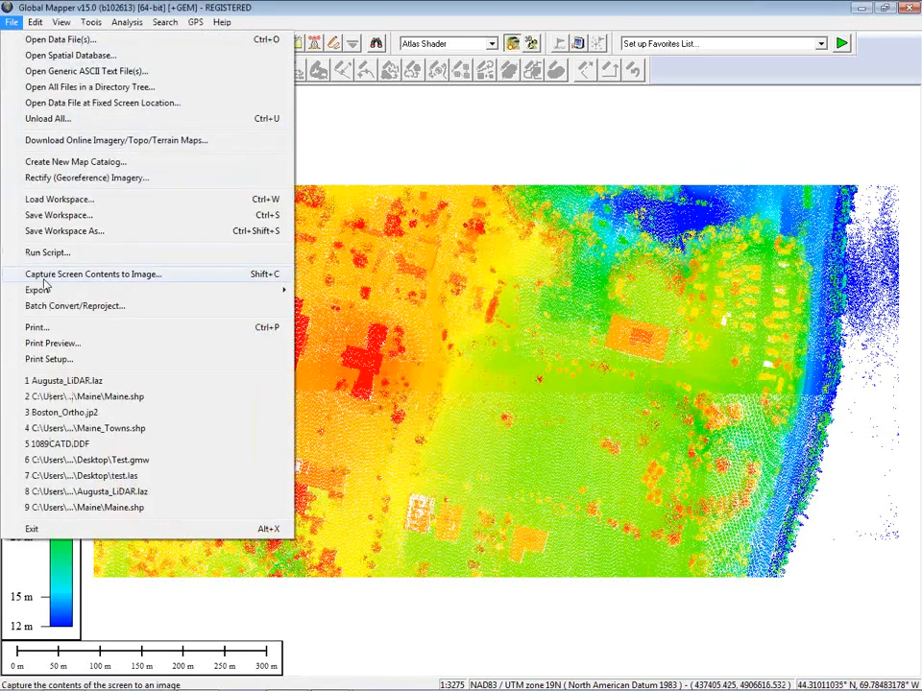
mouse_move(46, 292)
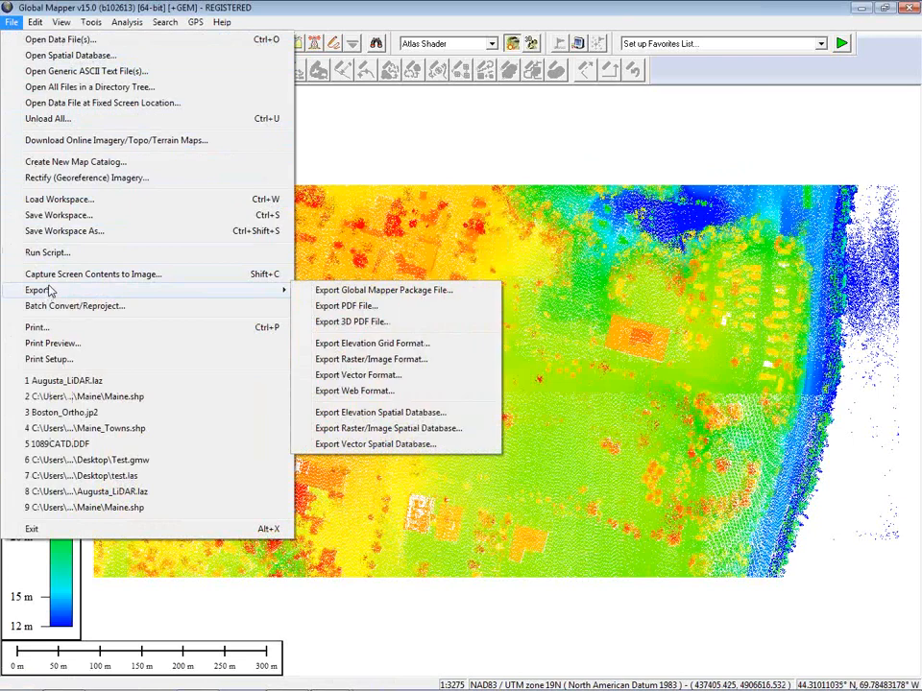
click(386, 381)
click(572, 356)
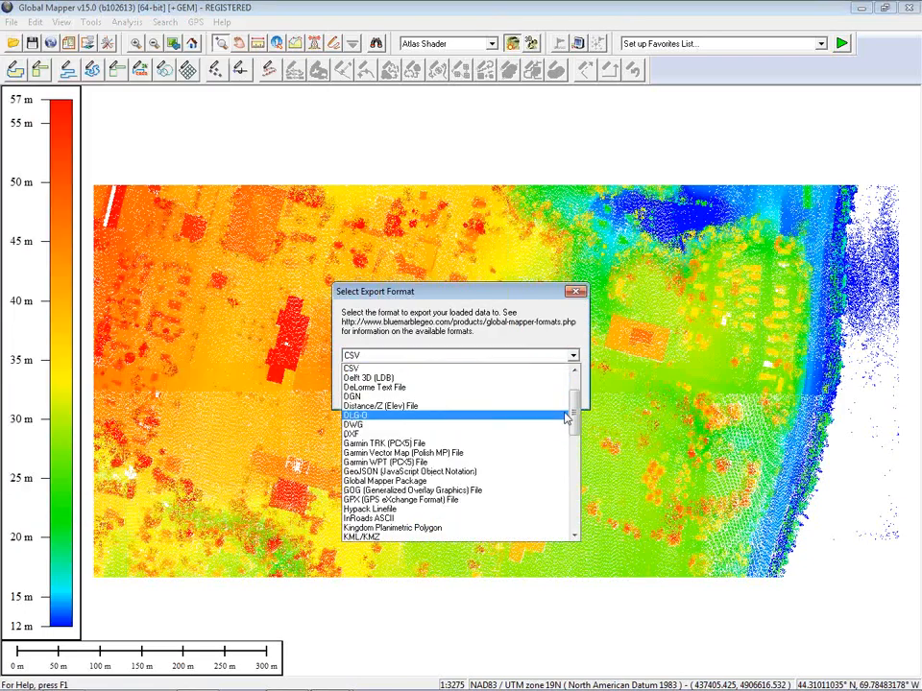
drag(575, 421, 578, 446)
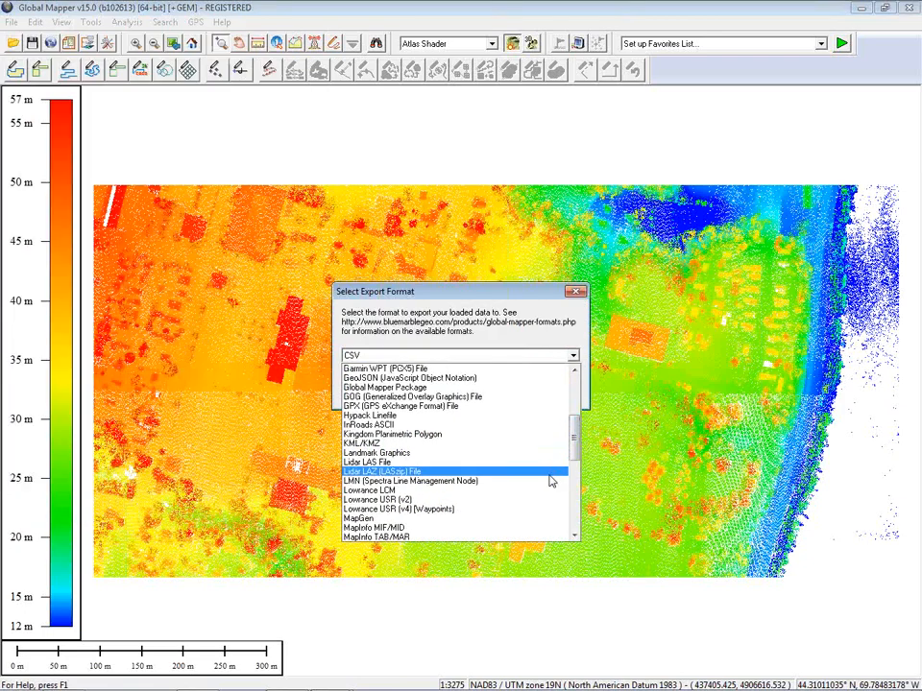
click(550, 469)
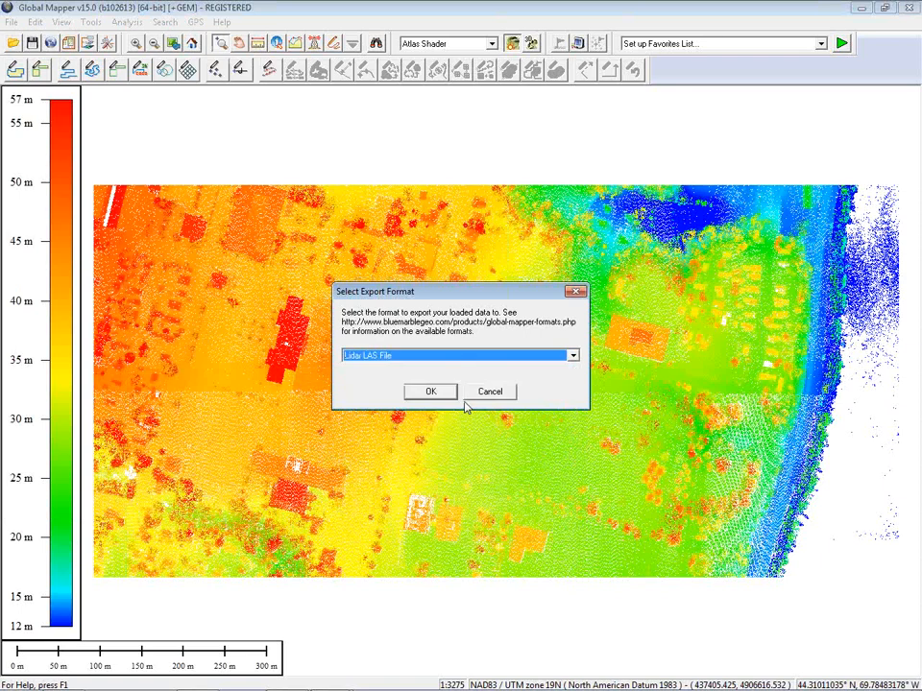
click(444, 396)
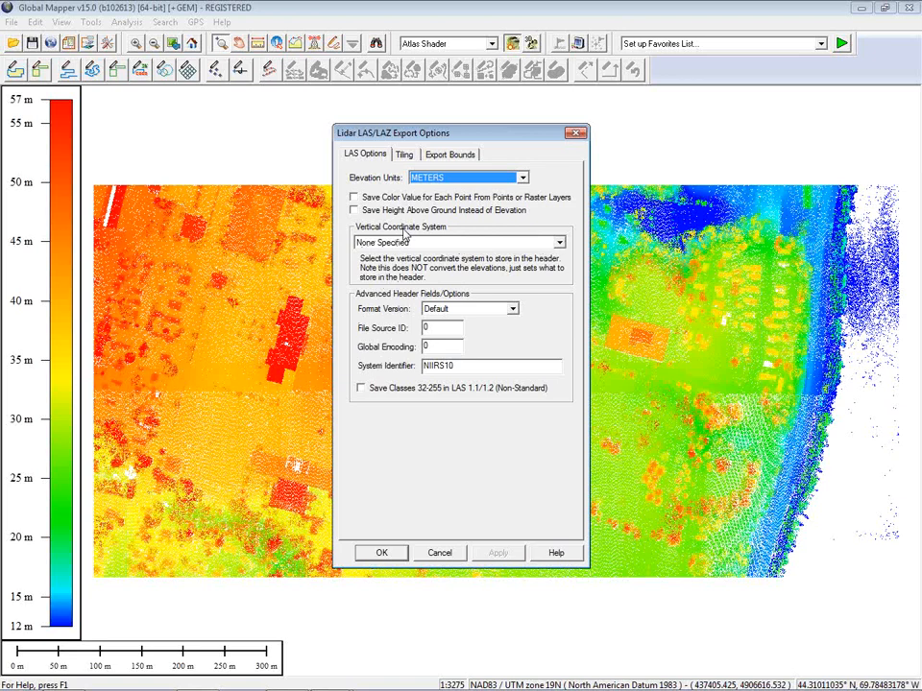
click(381, 554)
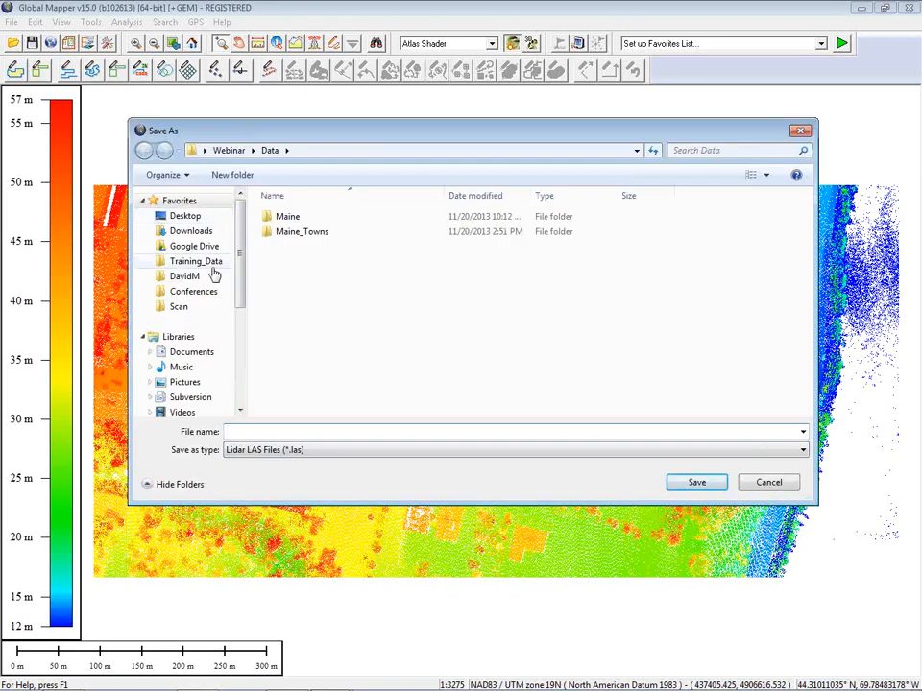
Step: Save the LAS export as Test on the Desktop
click(189, 218)
click(270, 434)
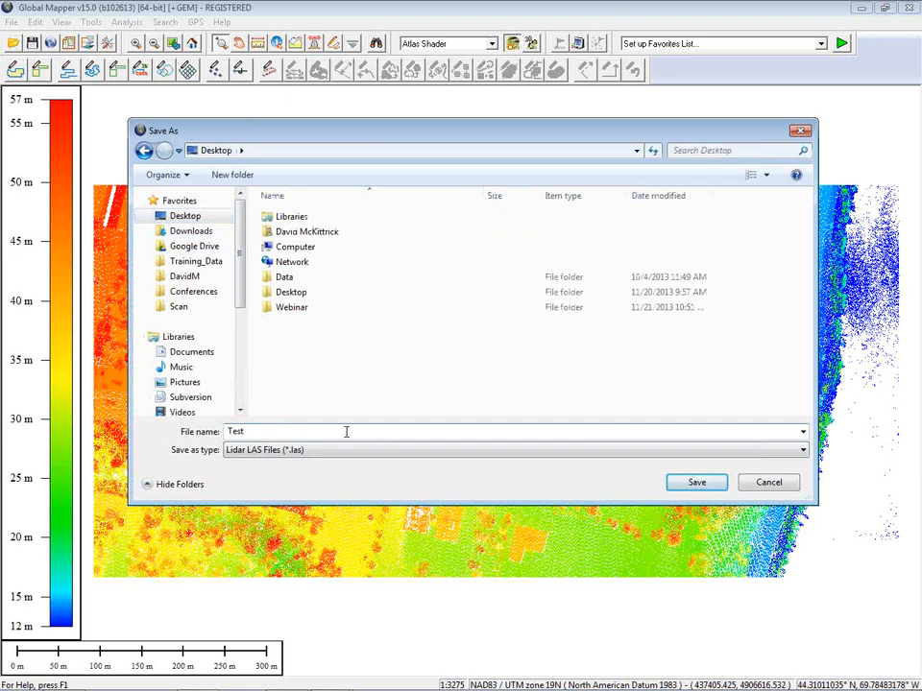
click(698, 483)
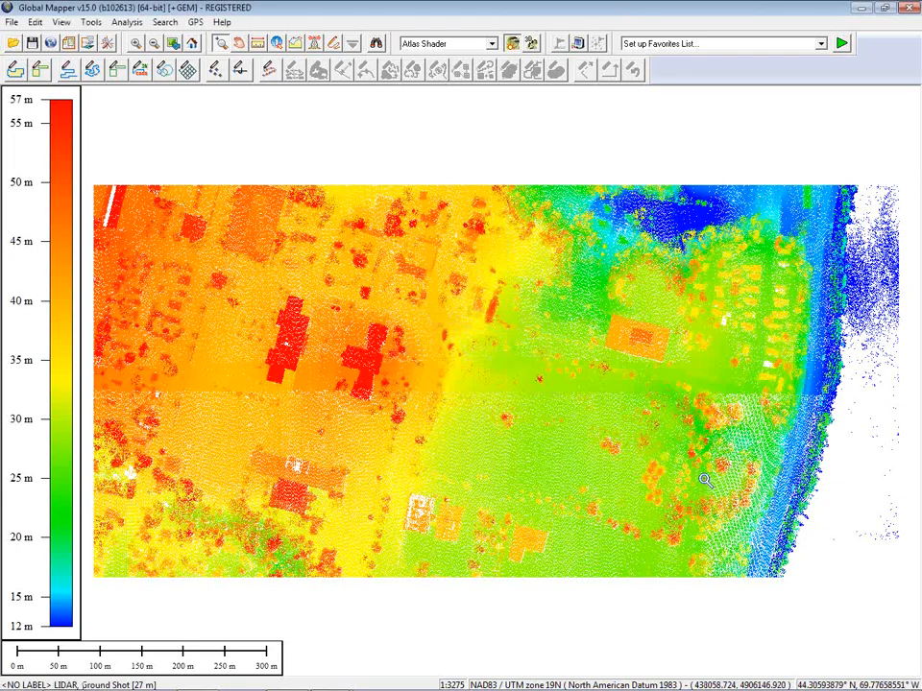
drag(344, 273, 414, 280)
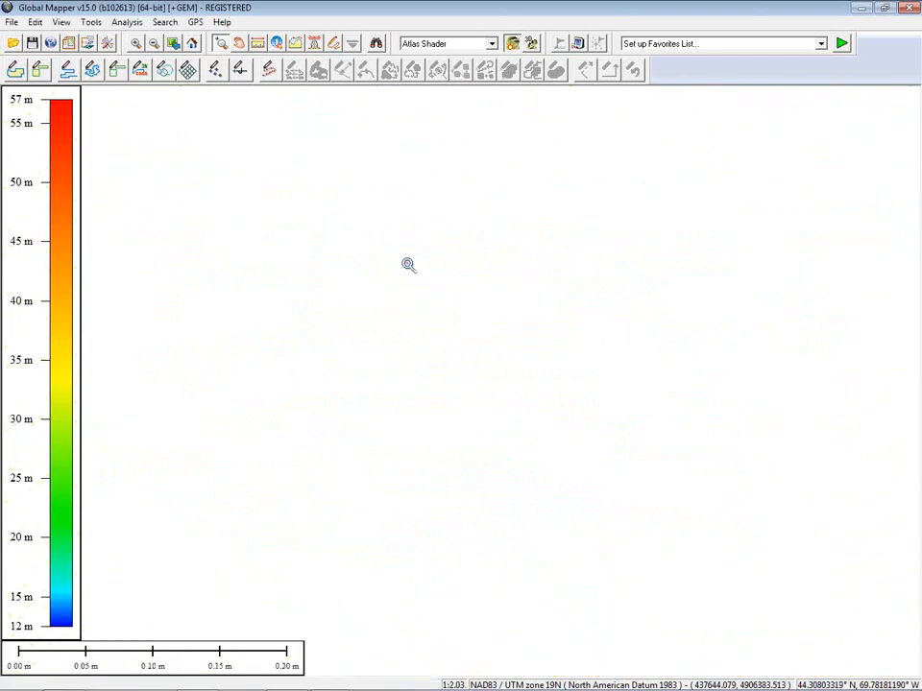
scroll(408, 264, down, 3)
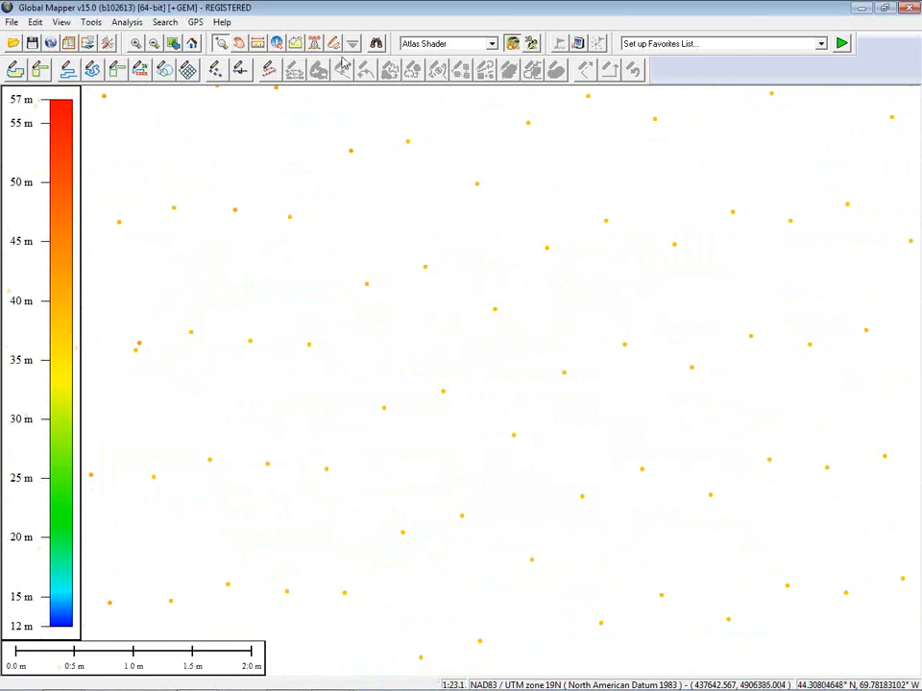
click(276, 44)
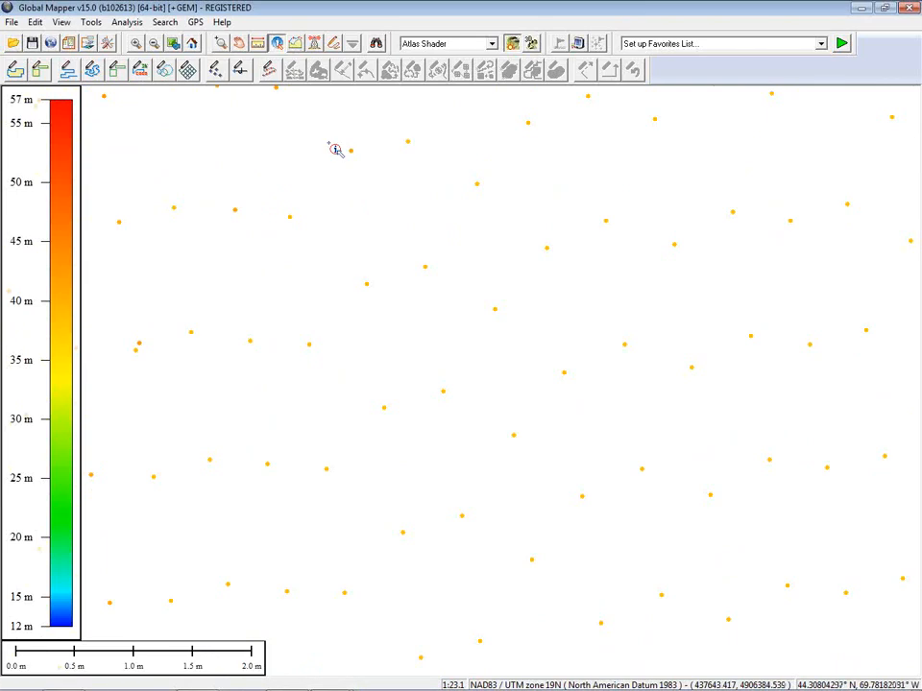
click(426, 269)
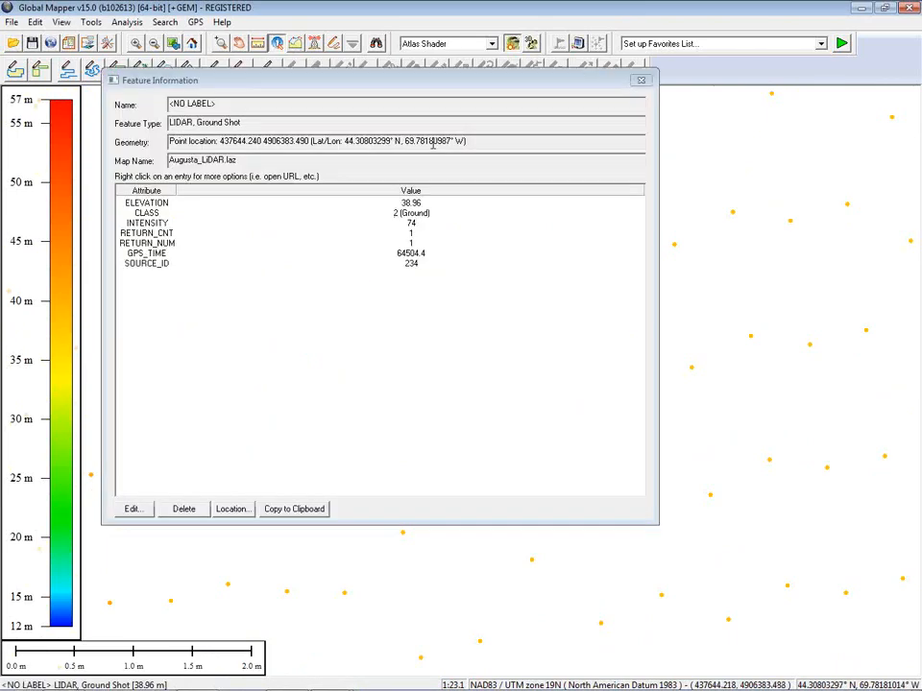
drag(444, 85, 578, 116)
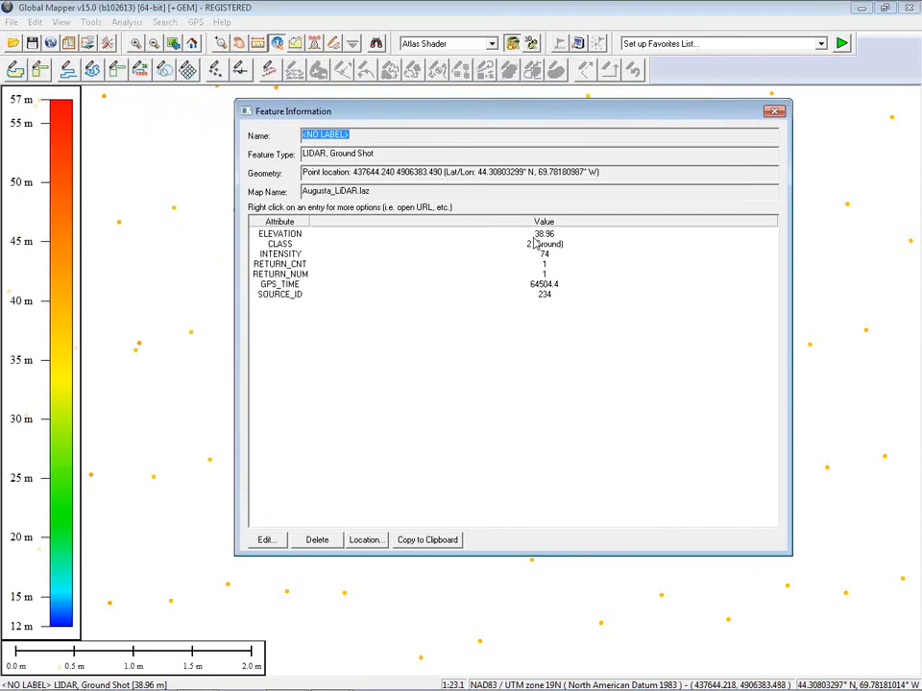
click(774, 113)
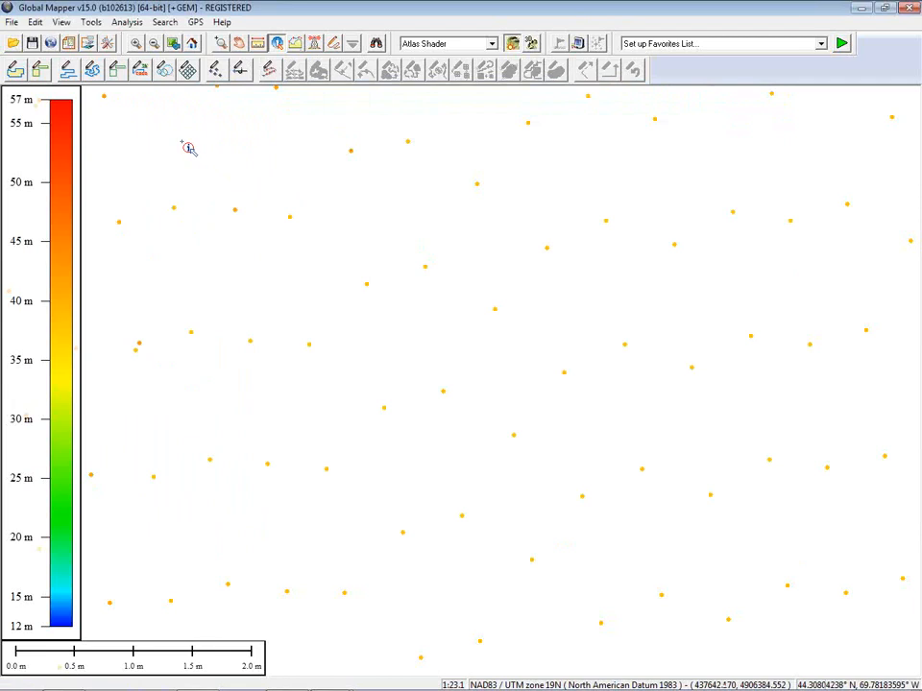
Step: Load Desktop\Test.las with the default lidar load options
click(13, 43)
click(192, 217)
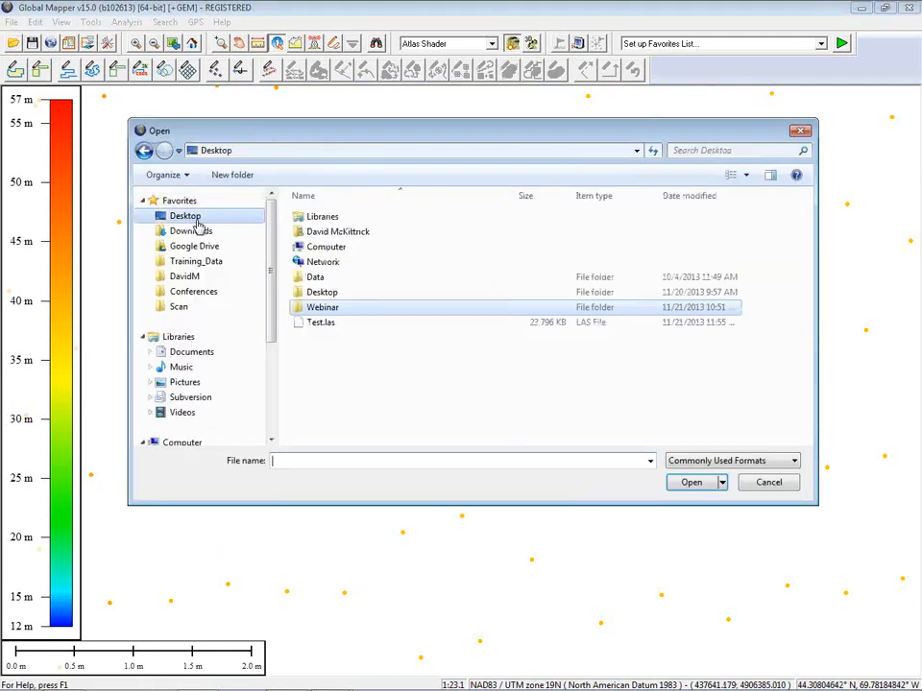
click(379, 323)
click(684, 483)
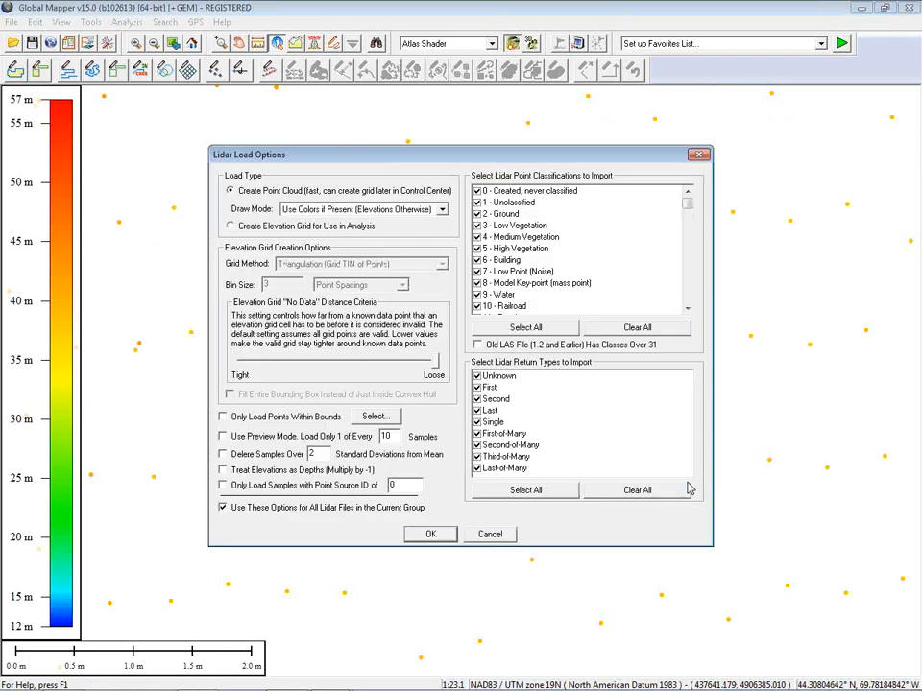
click(431, 535)
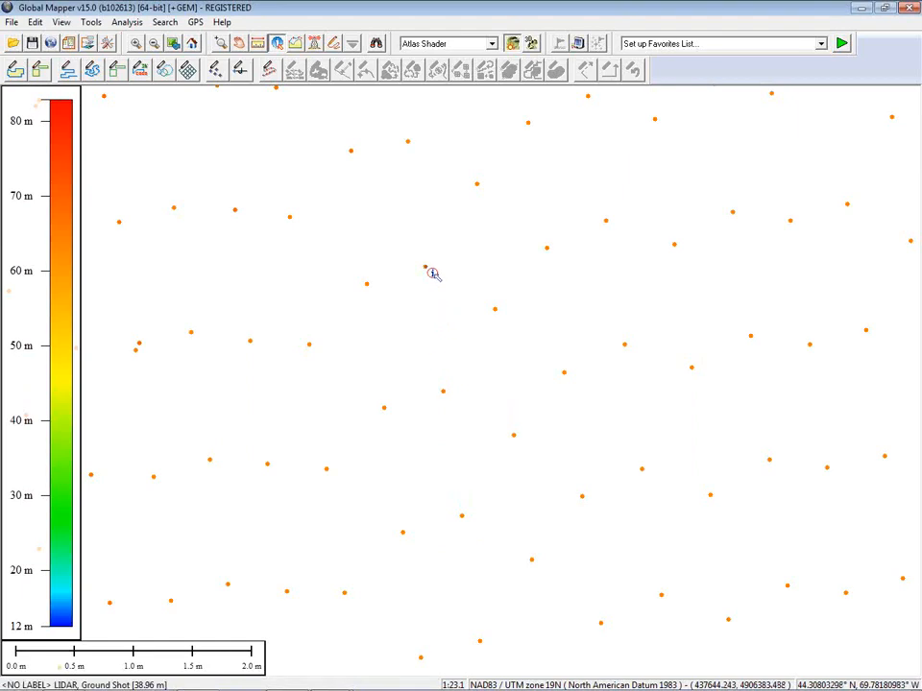
Step: Check the same point's attributes: elevation now reads 64.834 instead of 38.96
click(432, 274)
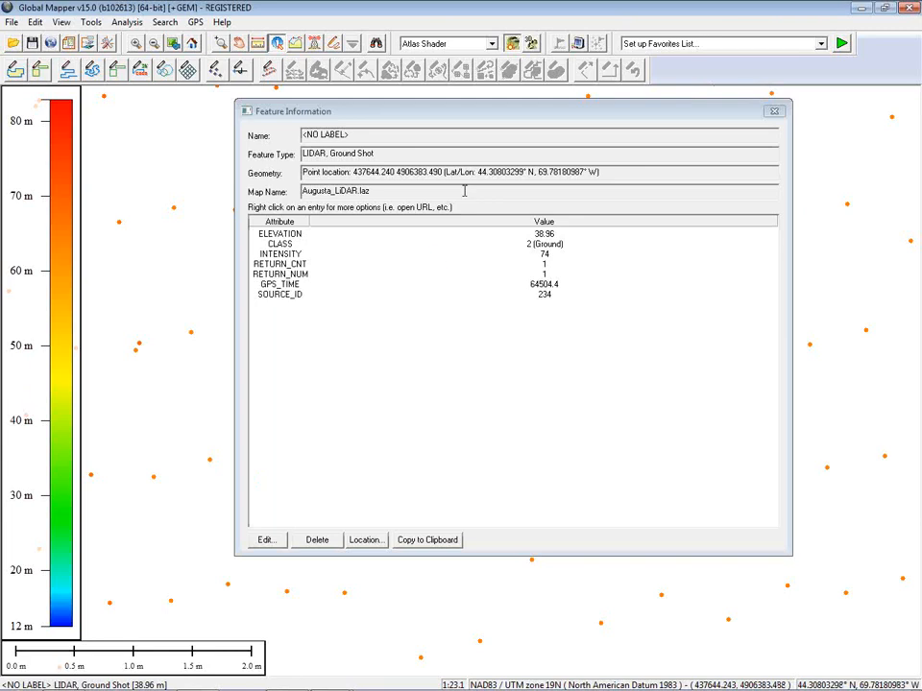
drag(470, 117, 712, 142)
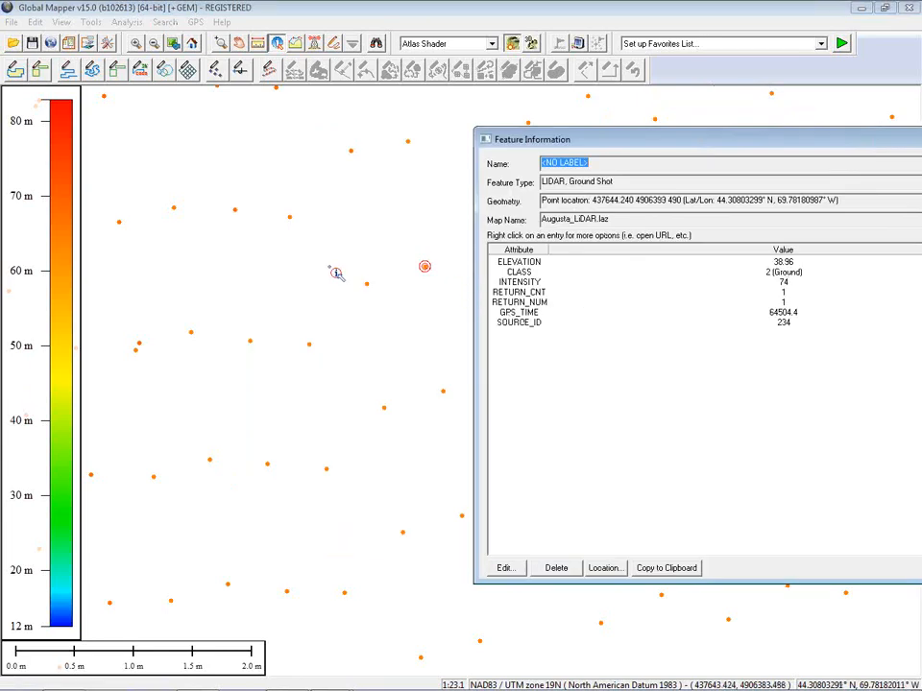
click(433, 274)
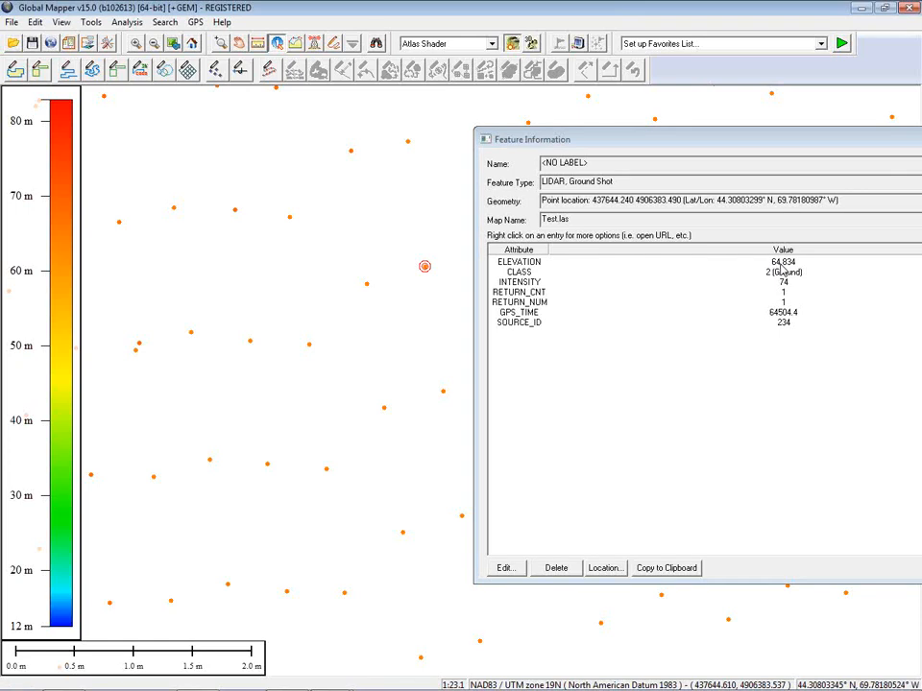
drag(757, 147, 524, 126)
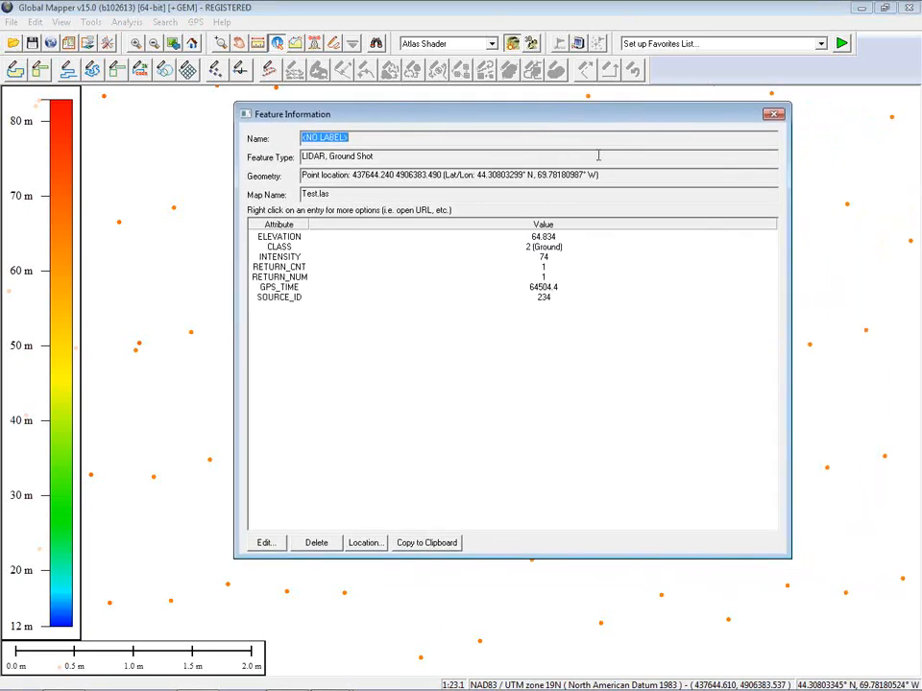
click(772, 115)
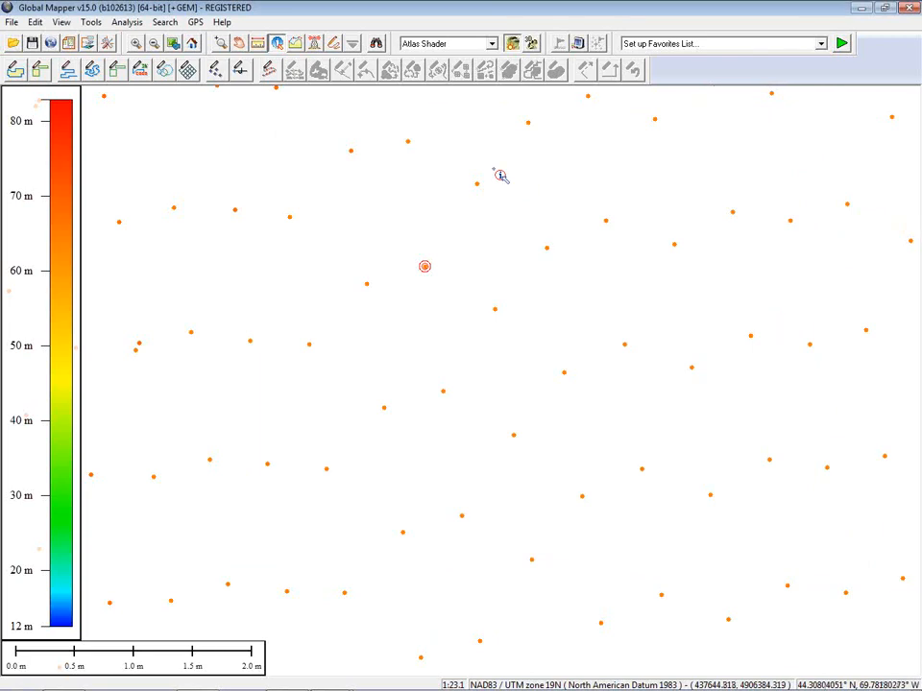
Step: Unload all data with Ctrl+U without saving a workspace
key(ctrl+u)
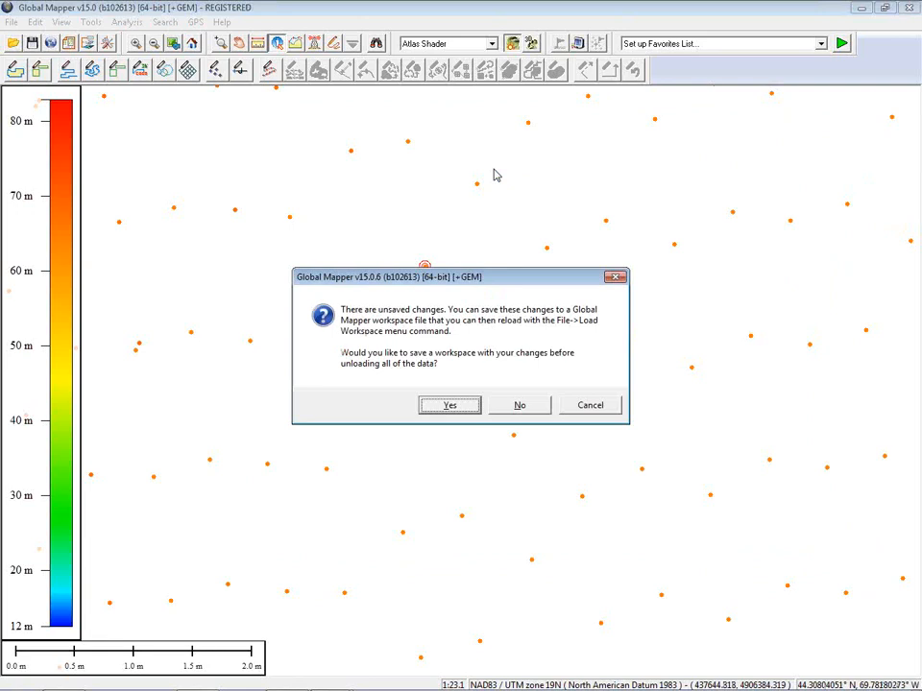
click(534, 411)
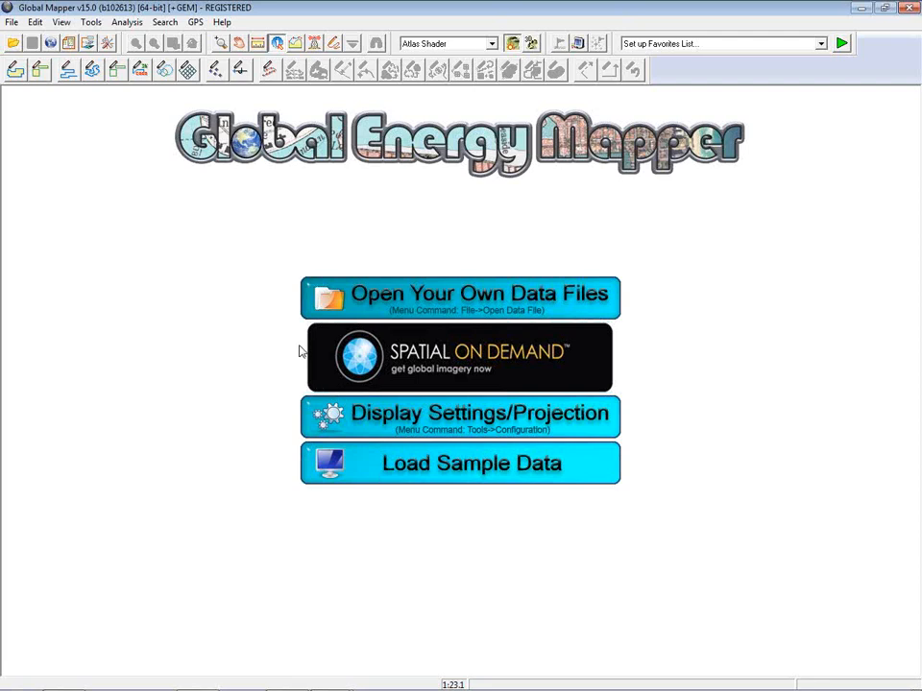
Step: Set the map projection to WGS 84 / UTM zone 19N from the recent coordinate systems
click(108, 43)
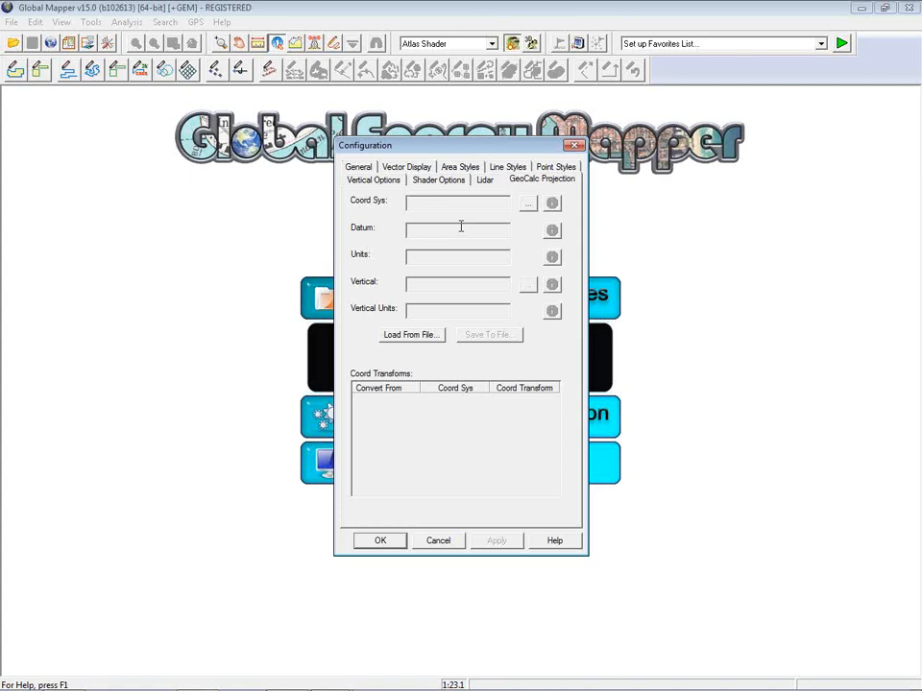
click(528, 204)
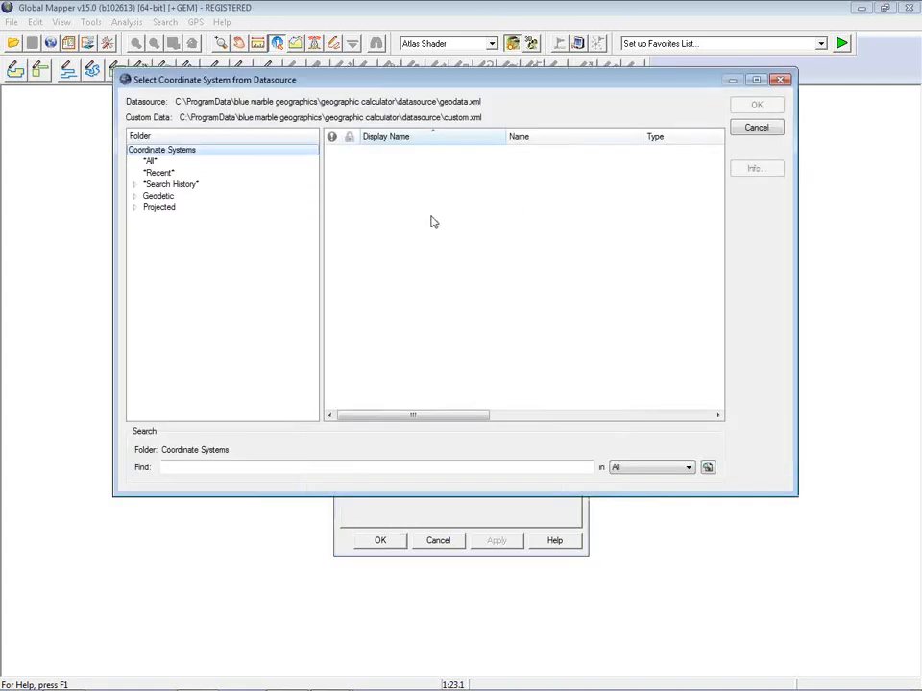
click(136, 209)
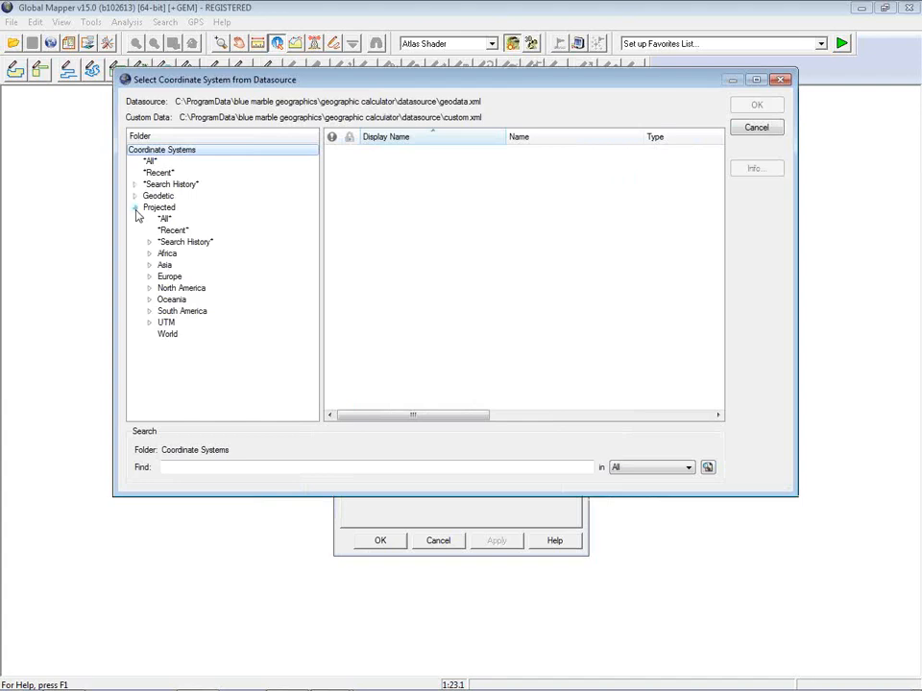
click(159, 174)
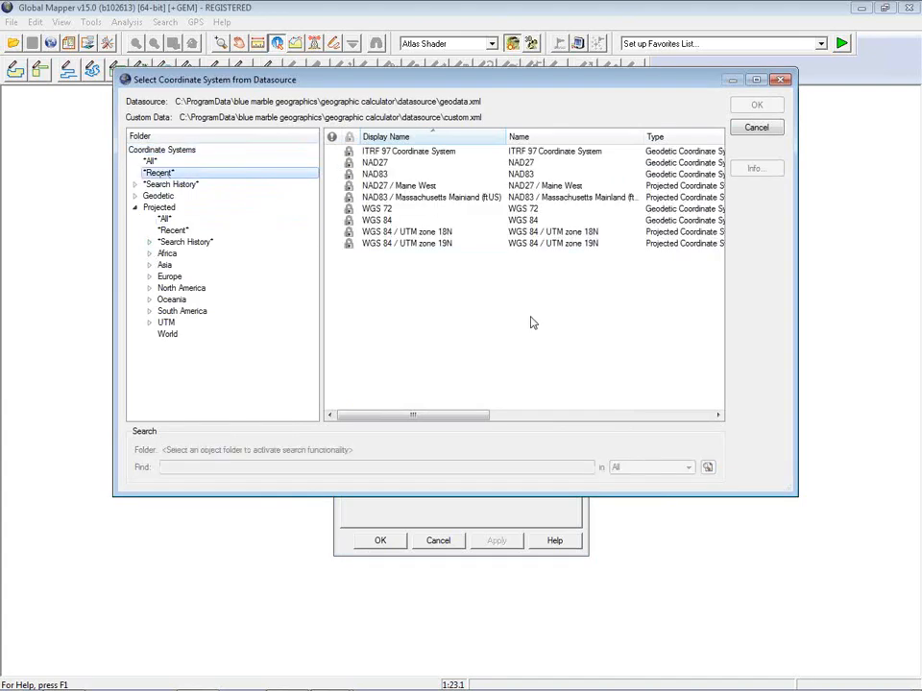
click(437, 244)
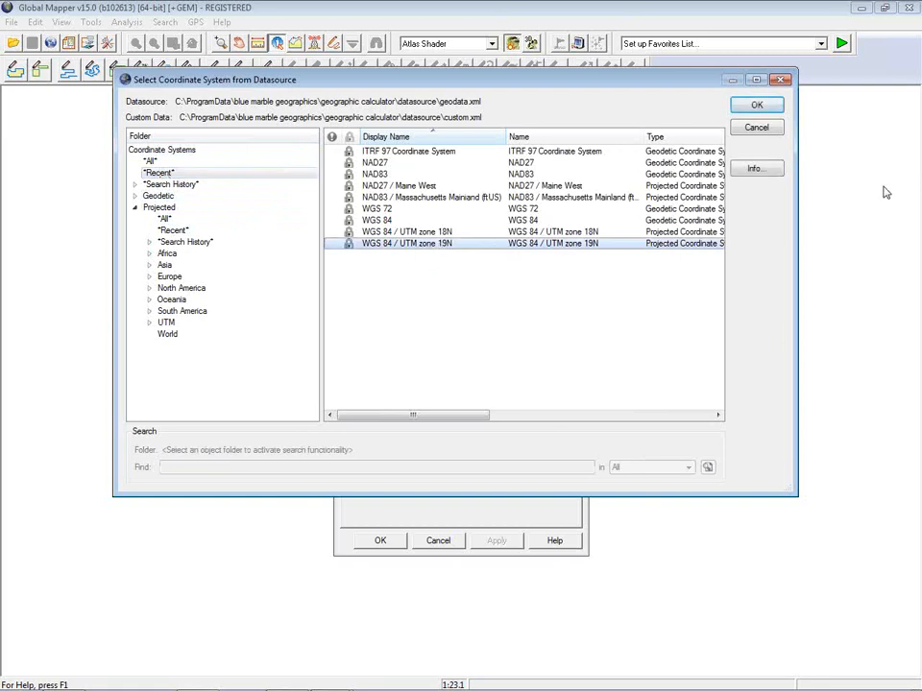
click(755, 108)
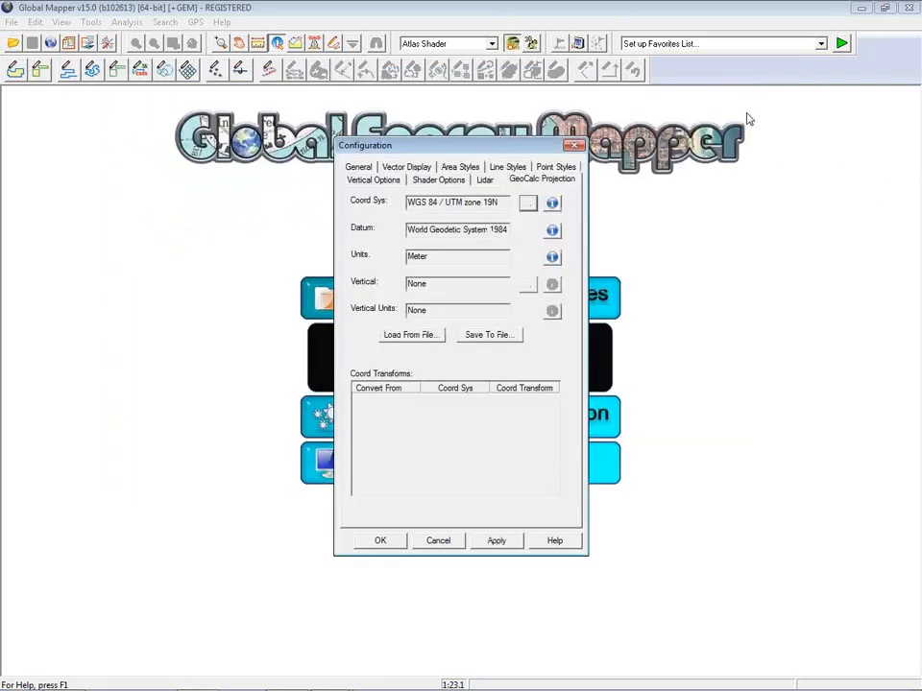
click(381, 540)
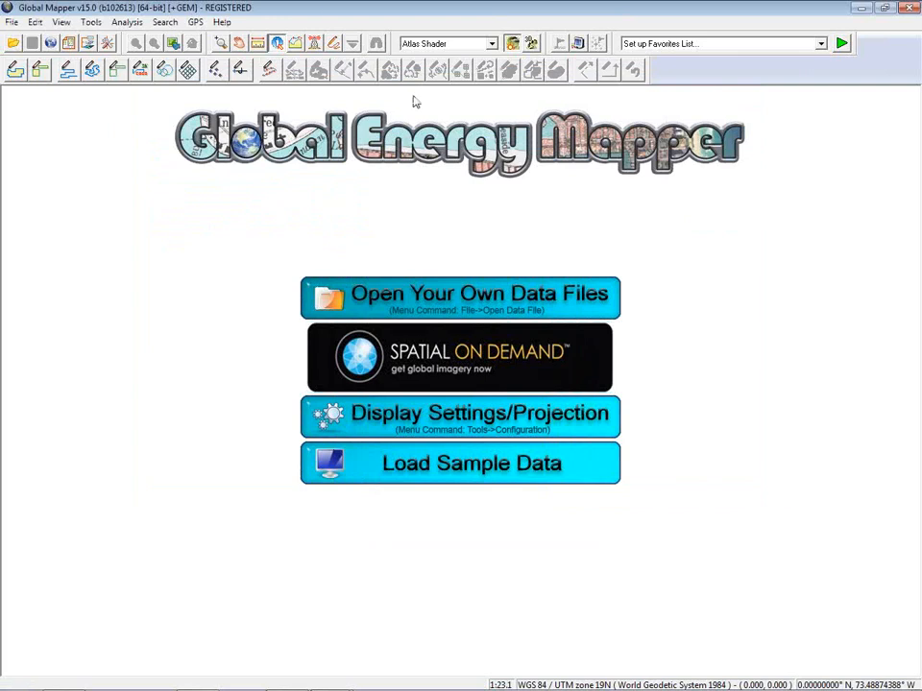
click(333, 43)
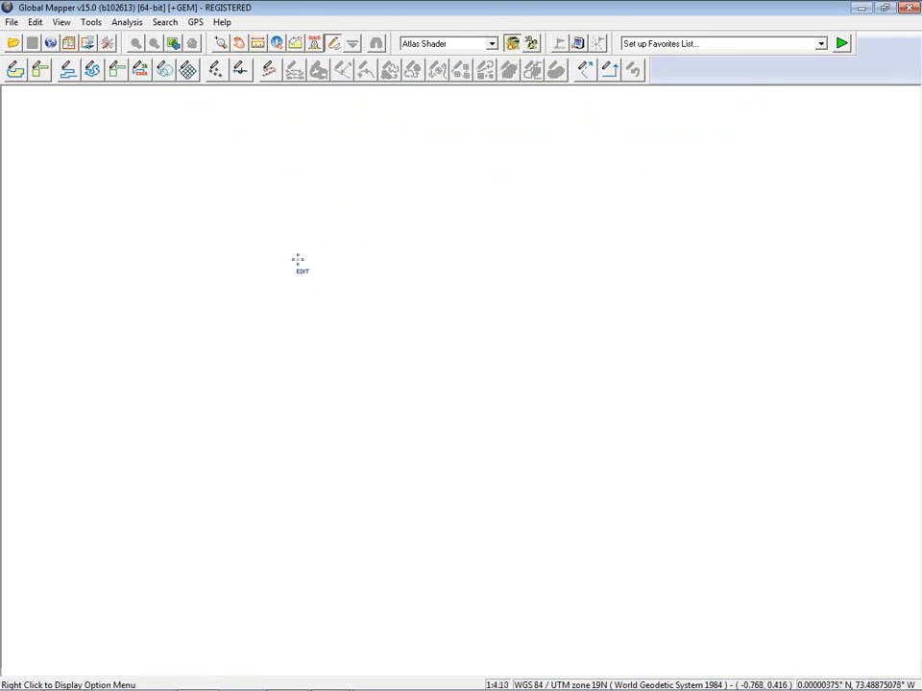
Step: Start a Distance/Bearing/COGO line, cancel it after the two-point warning, then switch to the Webinar folder
click(141, 69)
click(158, 154)
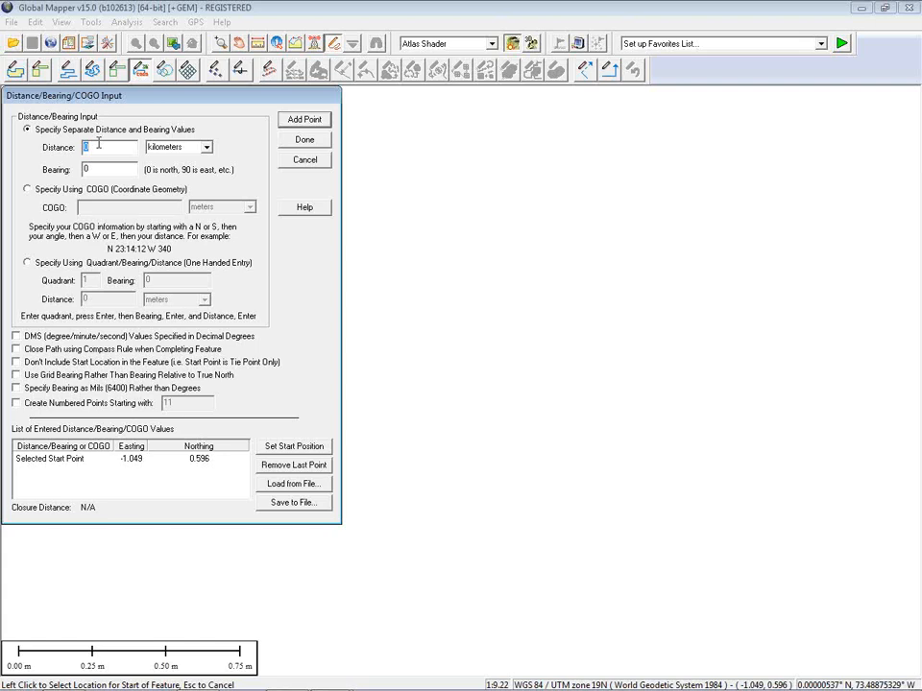
click(311, 141)
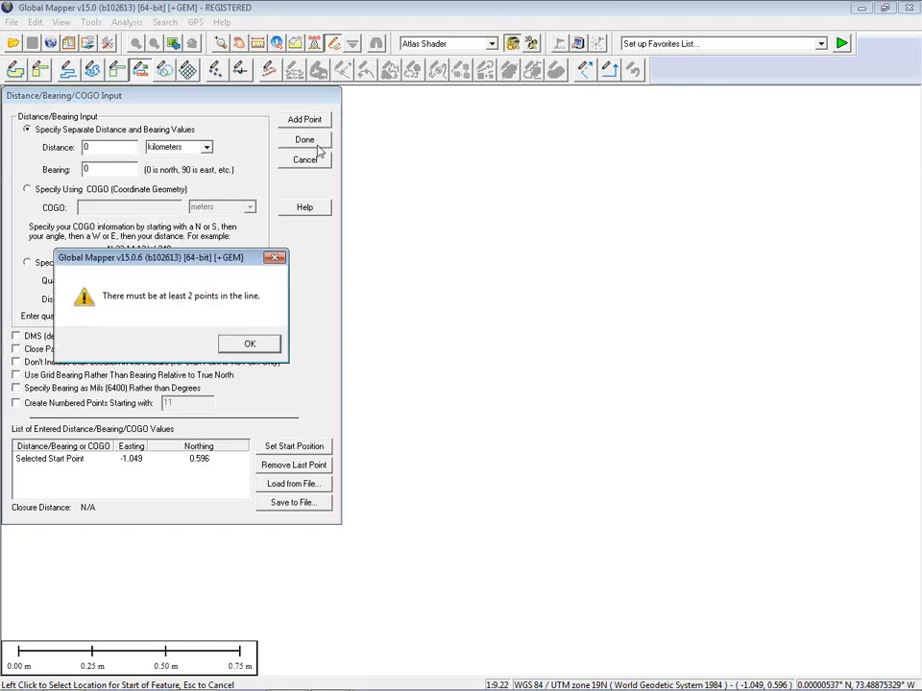
click(249, 343)
click(316, 160)
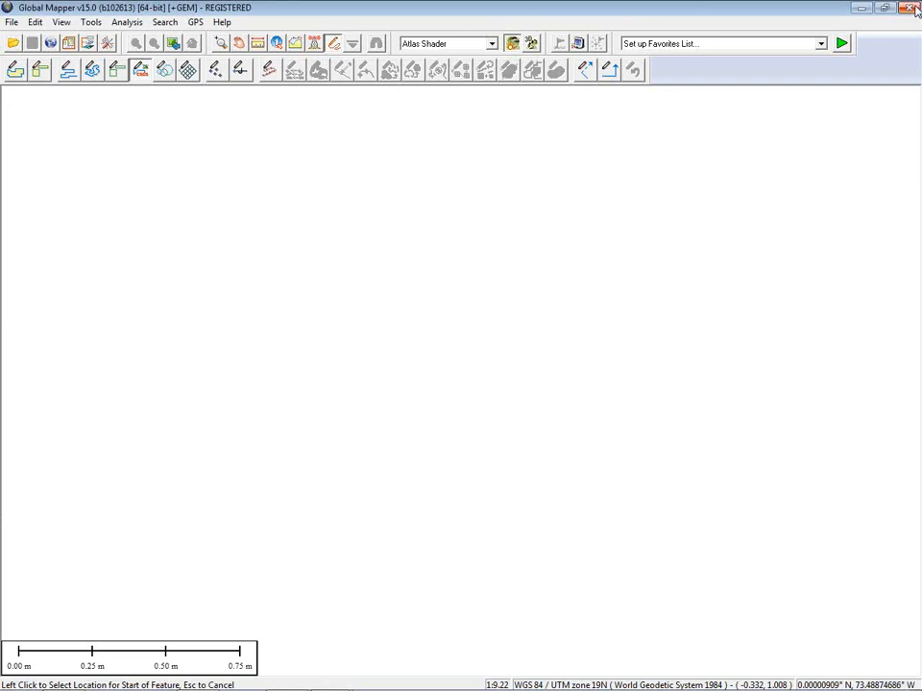
key(alt+Tab)
key(alt+Tab)
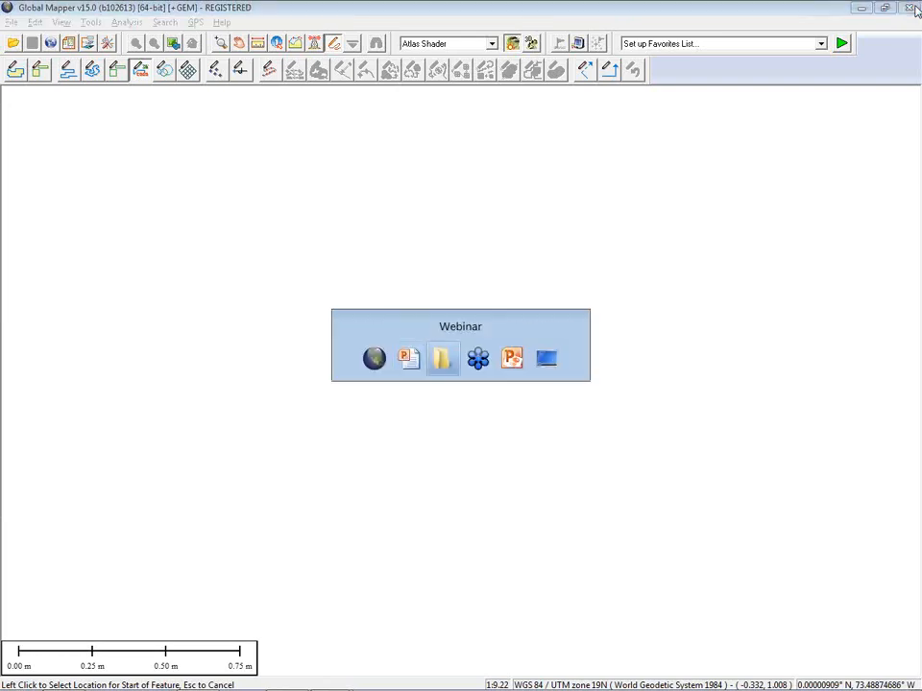
key(alt+Tab)
key(alt+Tab)
key(alt+Tab)
key(alt+Tab)
key(alt+Tab)
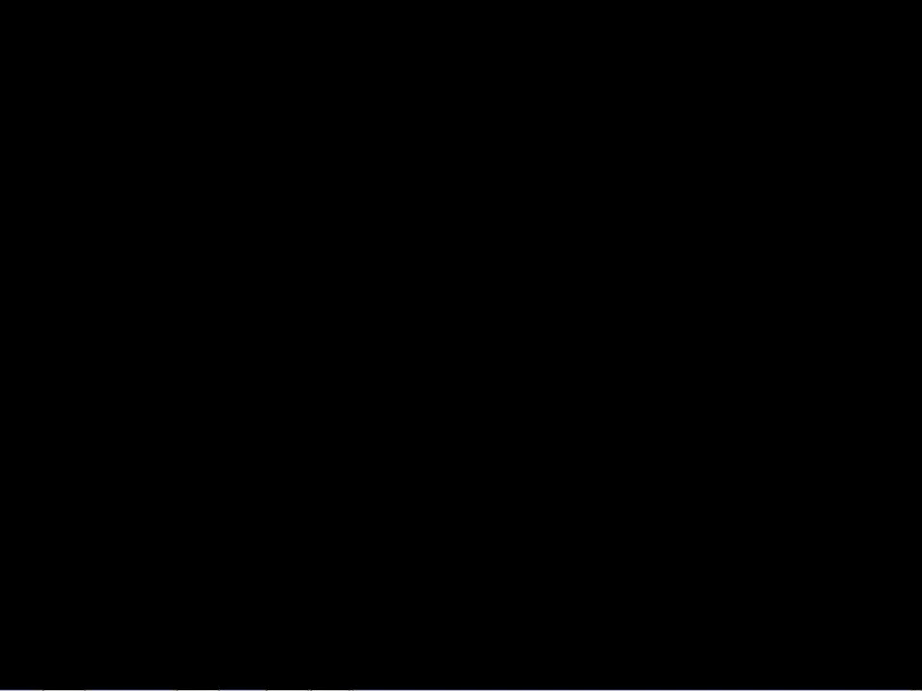